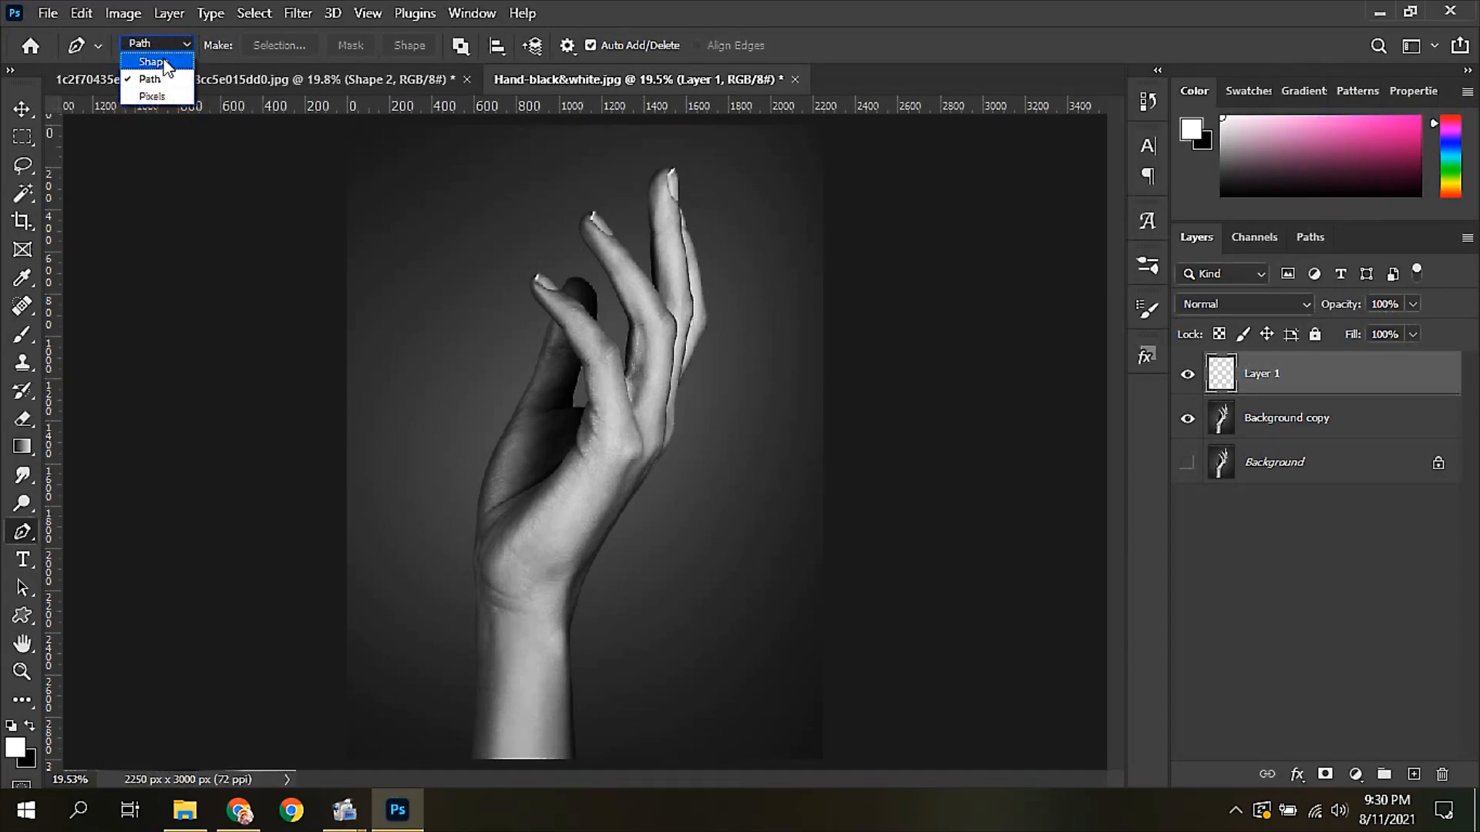
Step: Draw a closed triangle about 1524 by 1730 px across the hand with the Pen tool in Shape mode
click(410, 469)
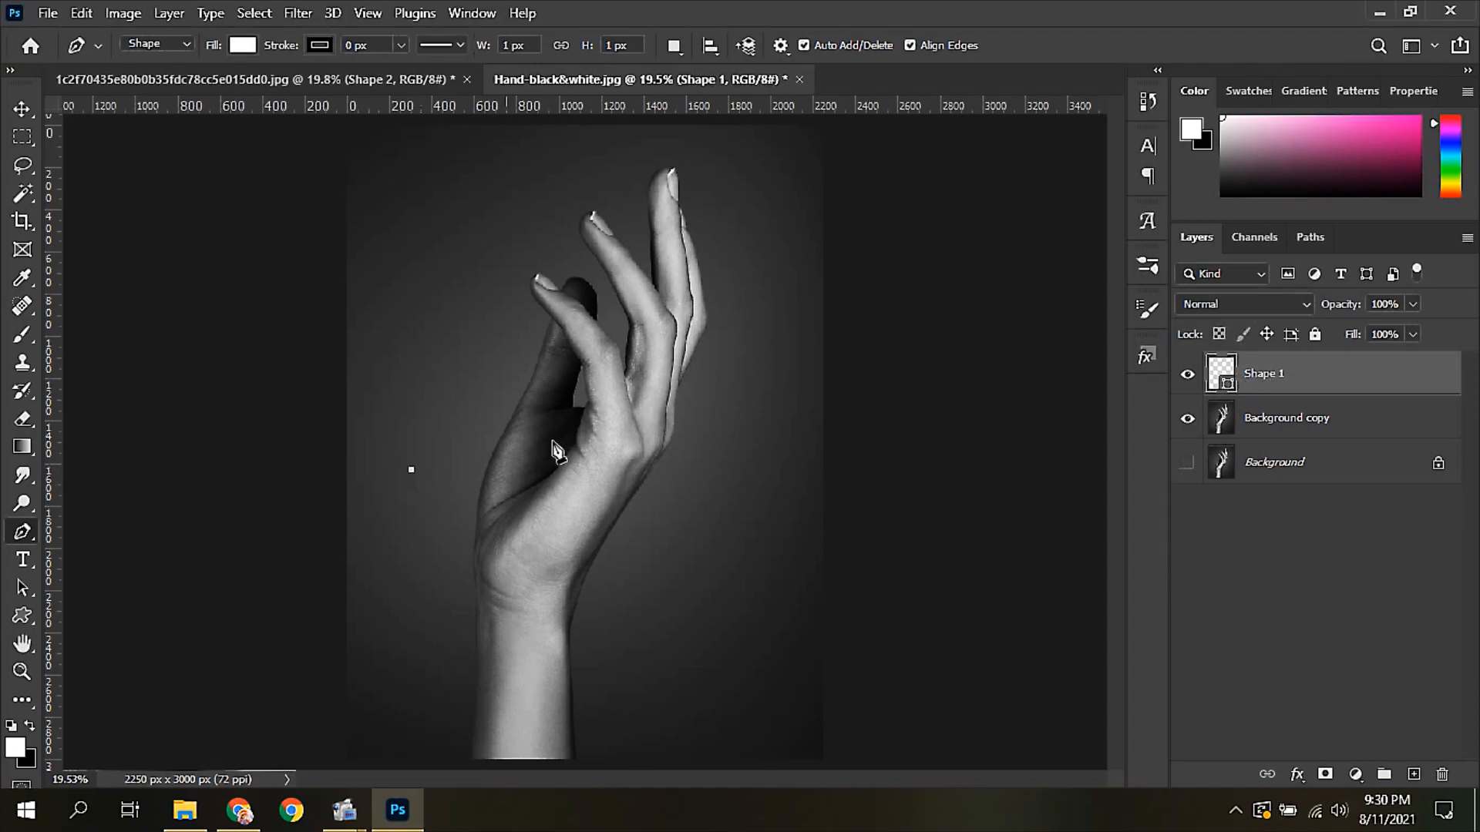
click(733, 289)
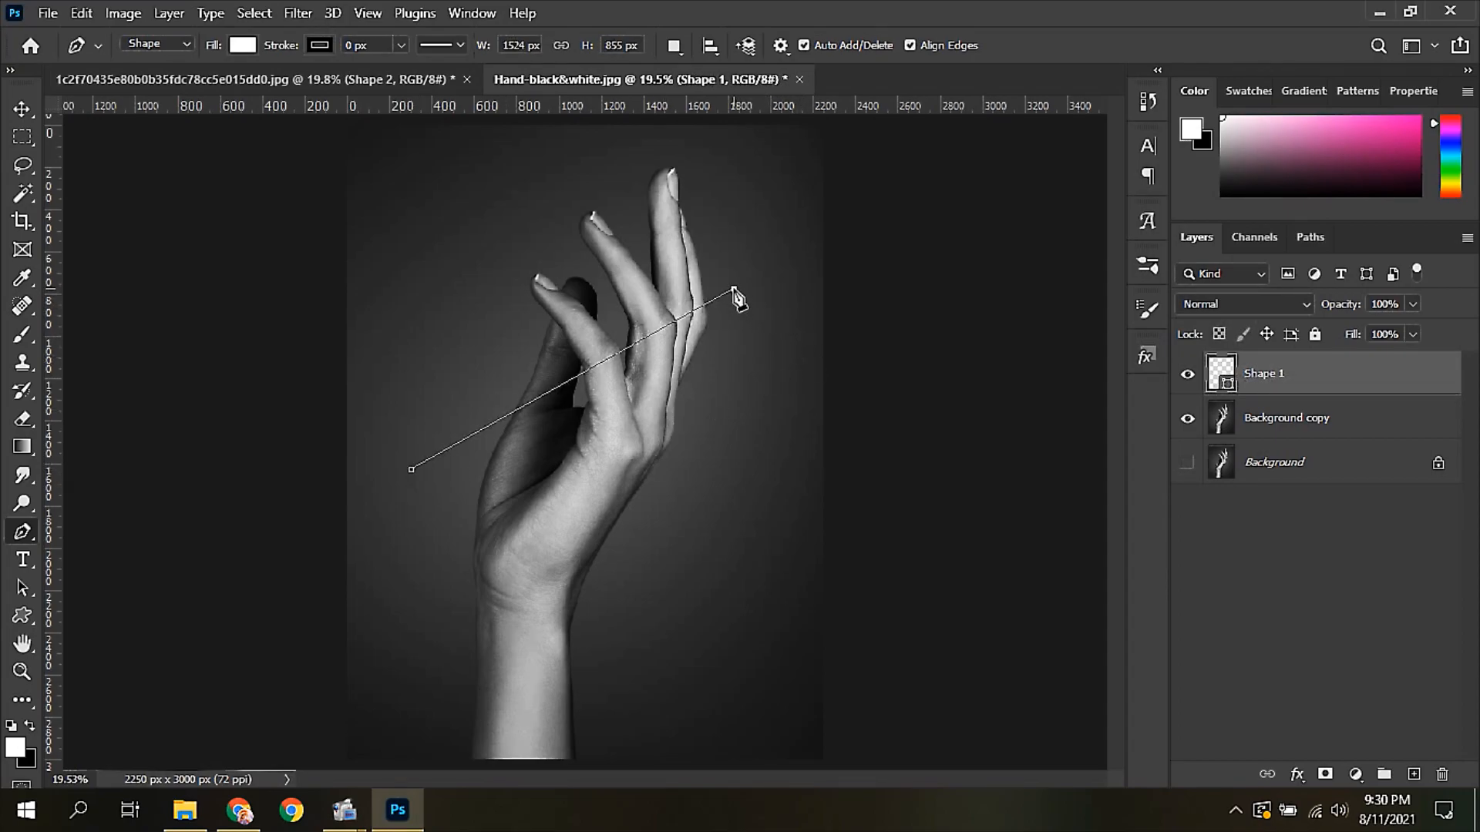
click(733, 654)
click(411, 470)
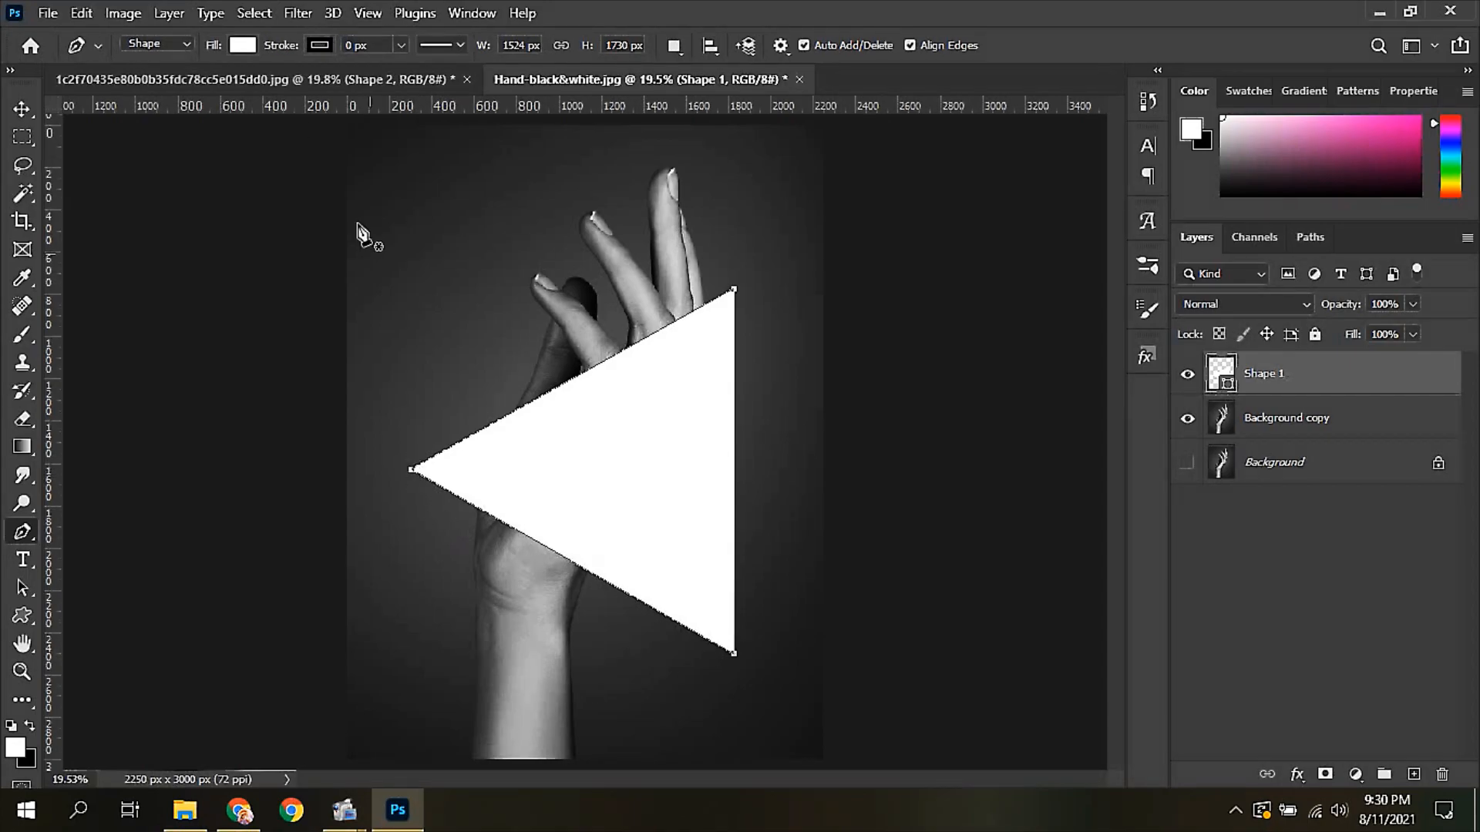
Step: Remove the triangle's fill and give it a 35 px white stroke
click(235, 46)
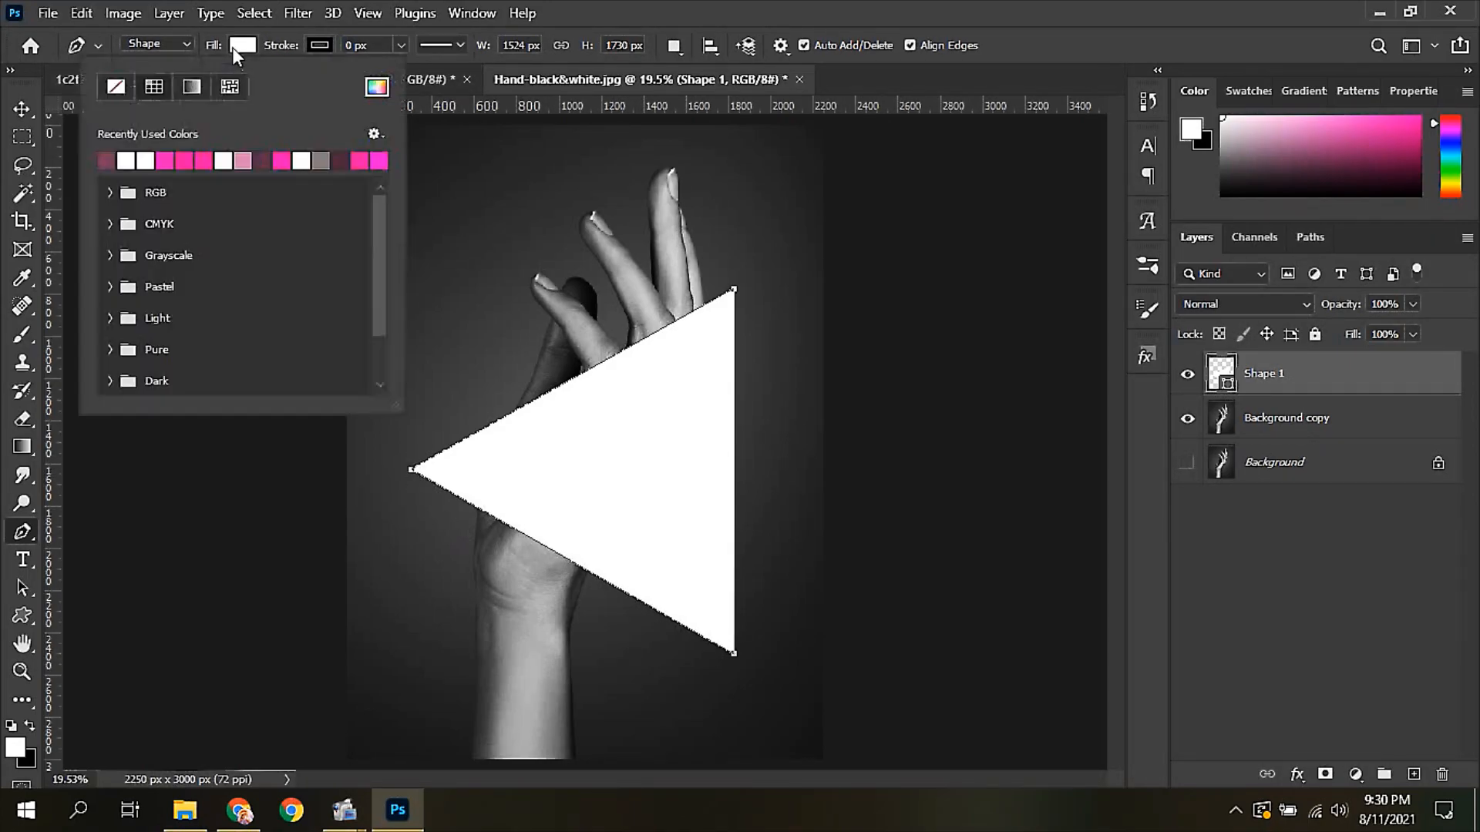
click(116, 86)
click(346, 44)
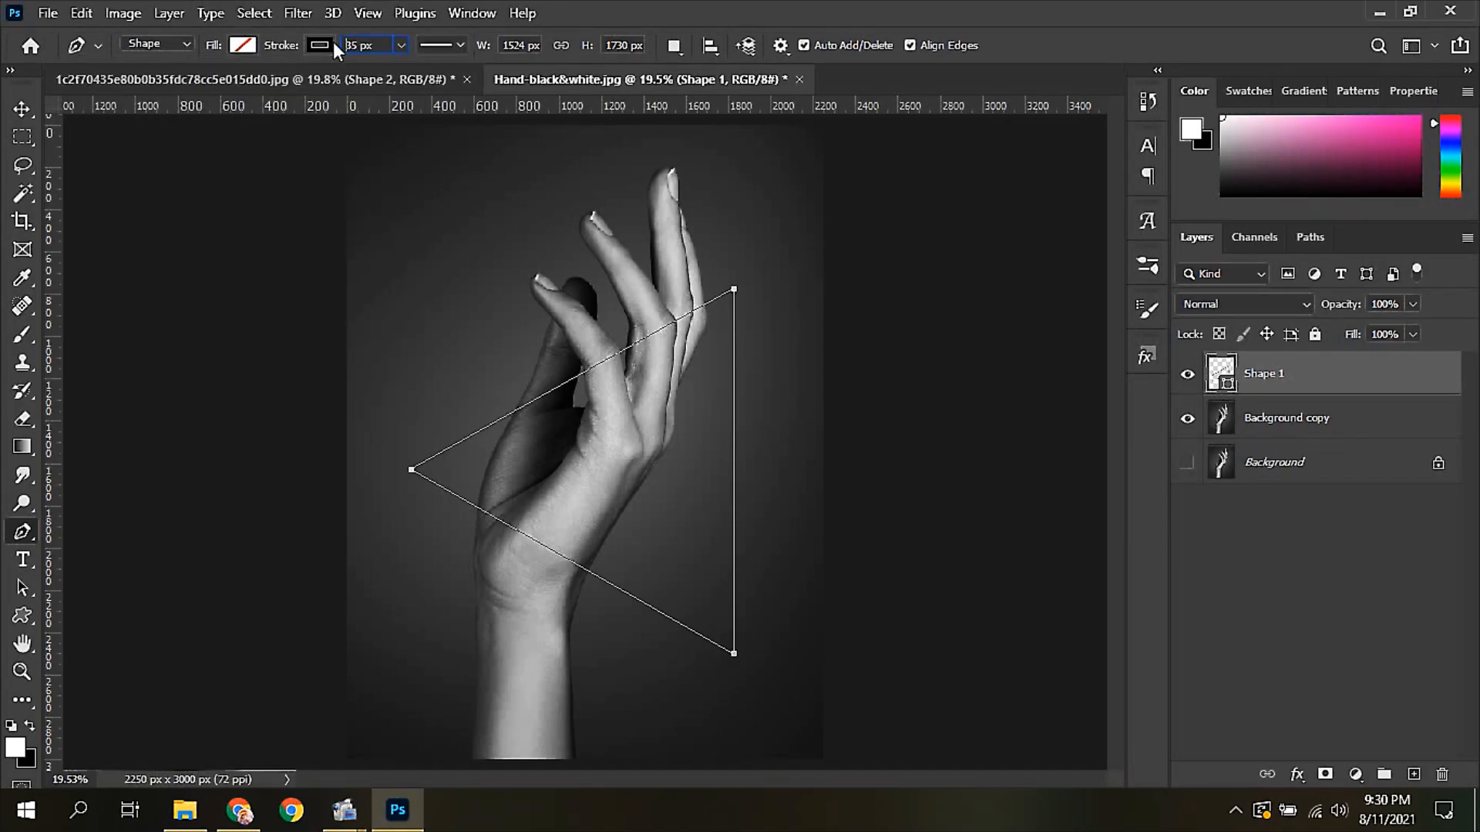
key(Return)
click(327, 44)
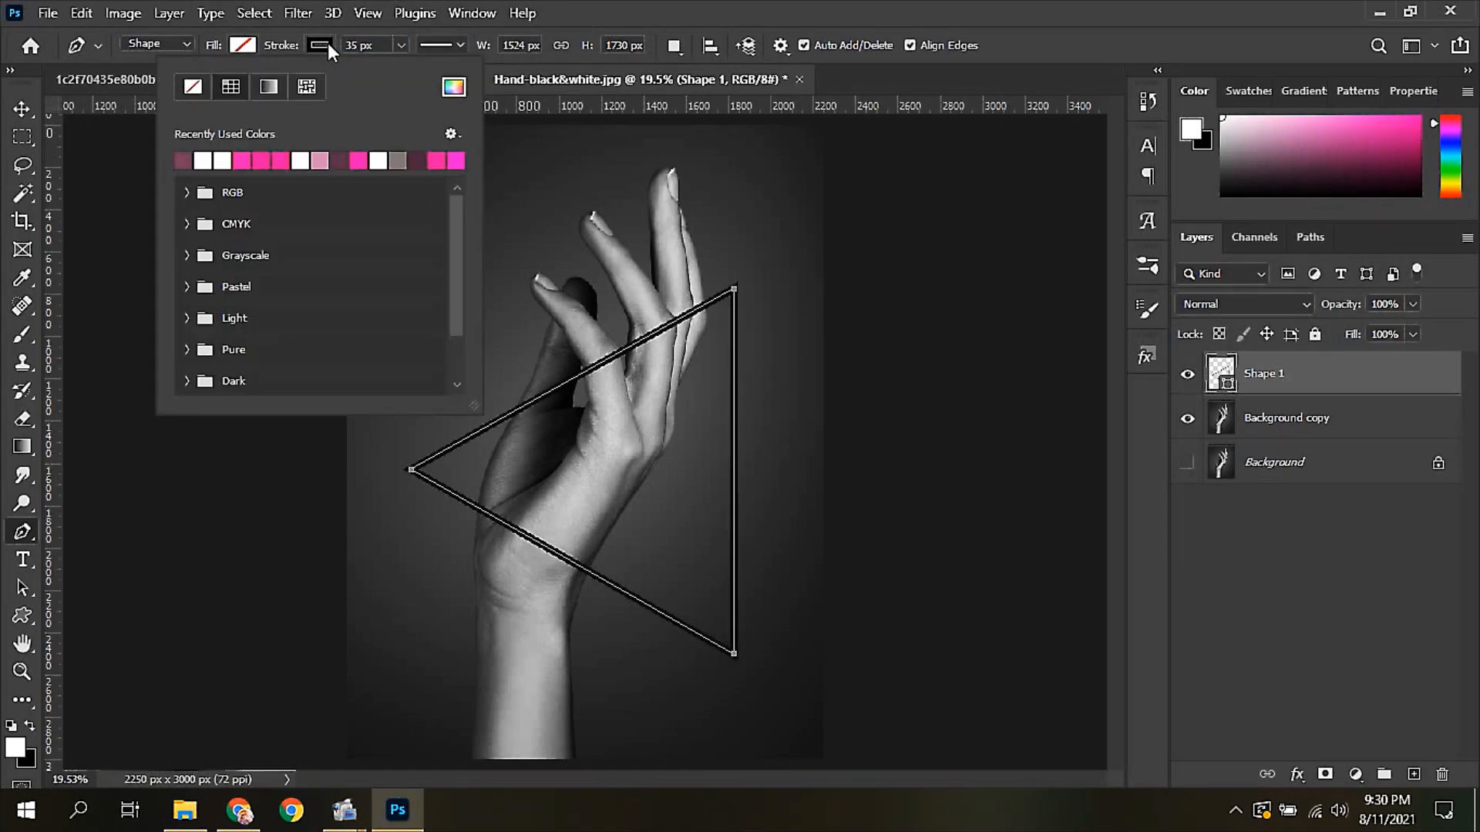
click(222, 160)
click(946, 20)
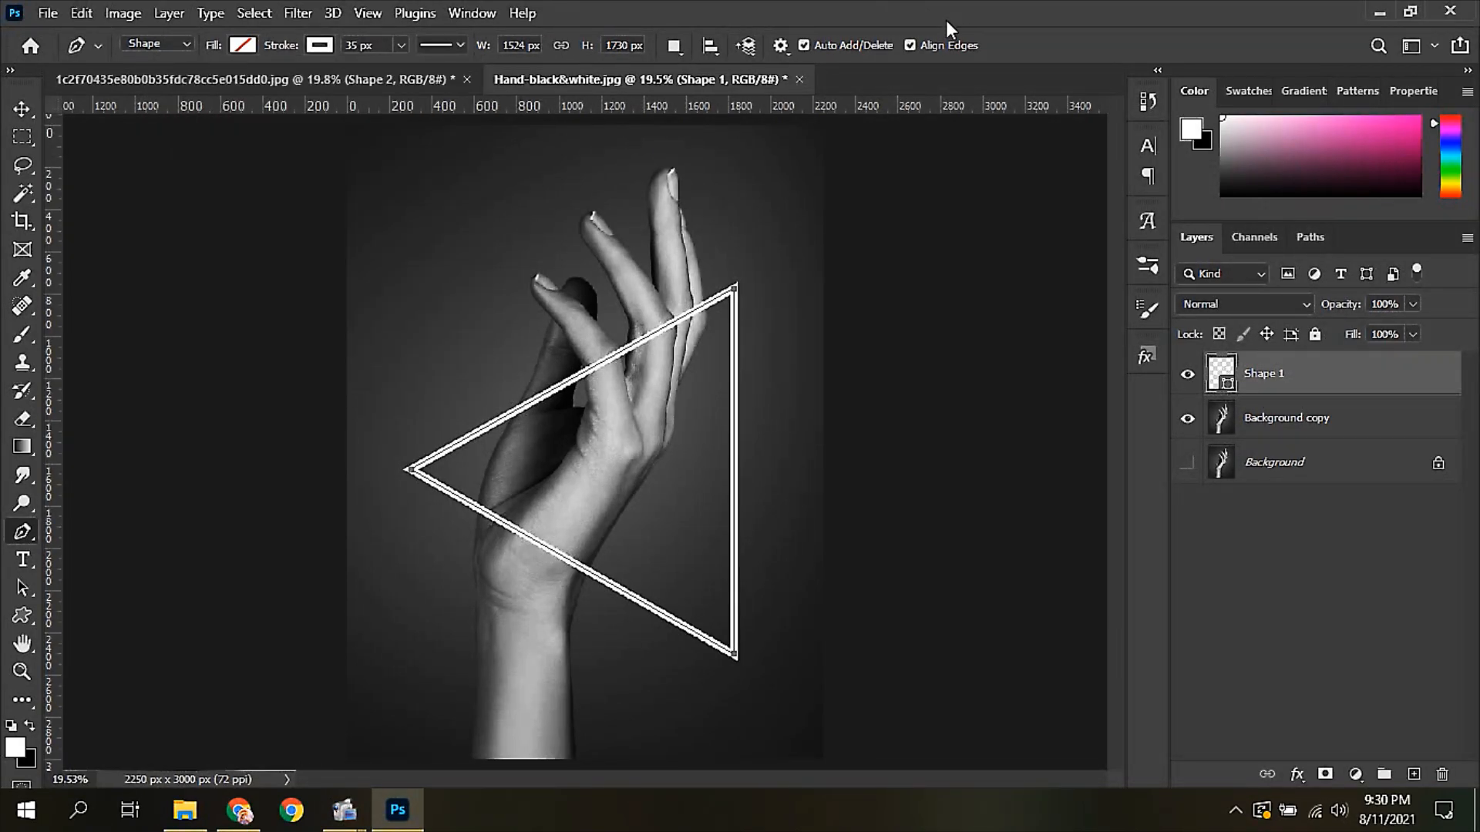
Step: Convert the triangle's path into a selection with a feather radius of 0 and clear that selection
click(1299, 774)
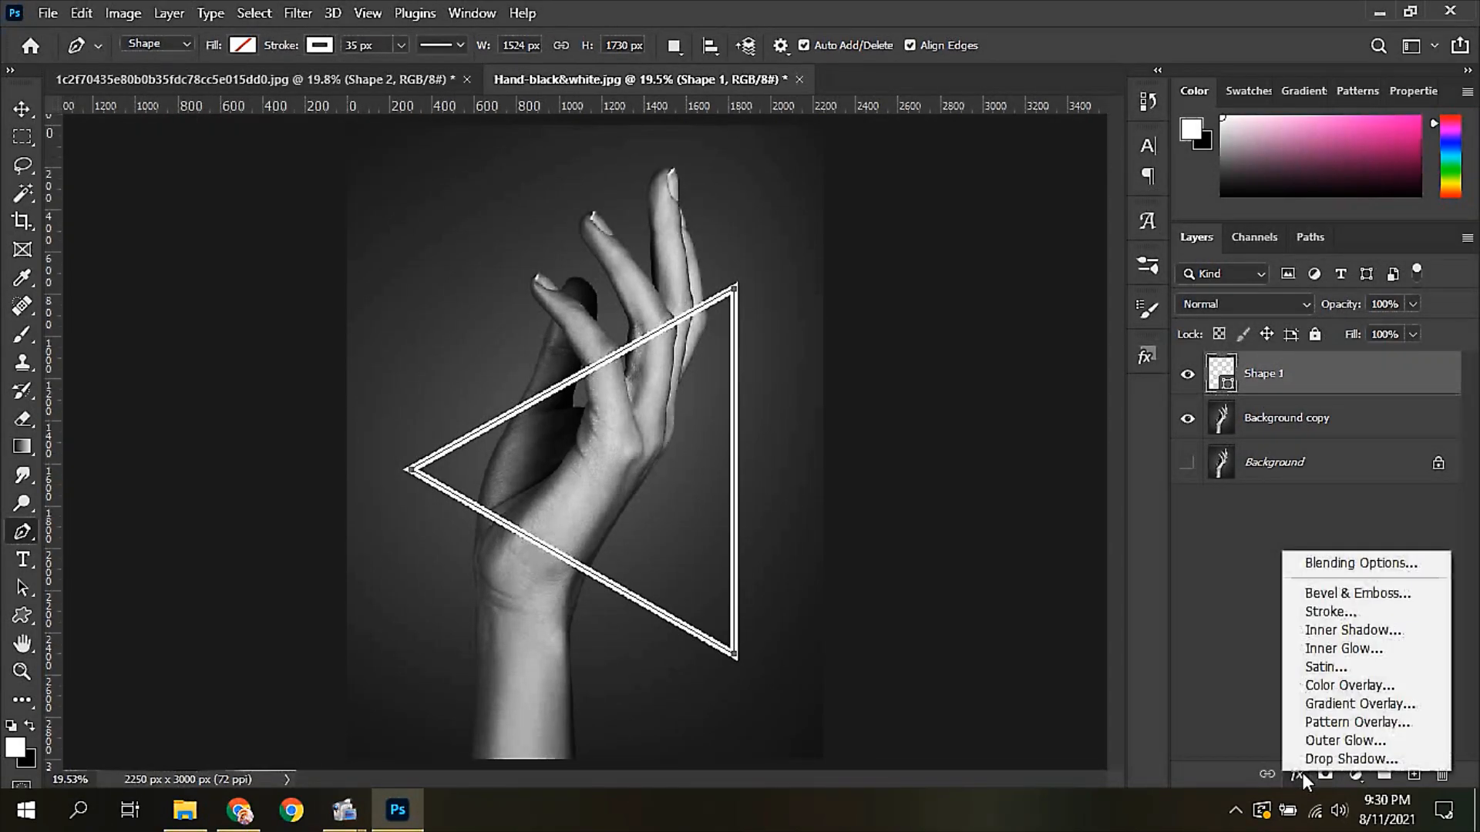
right_click(733, 383)
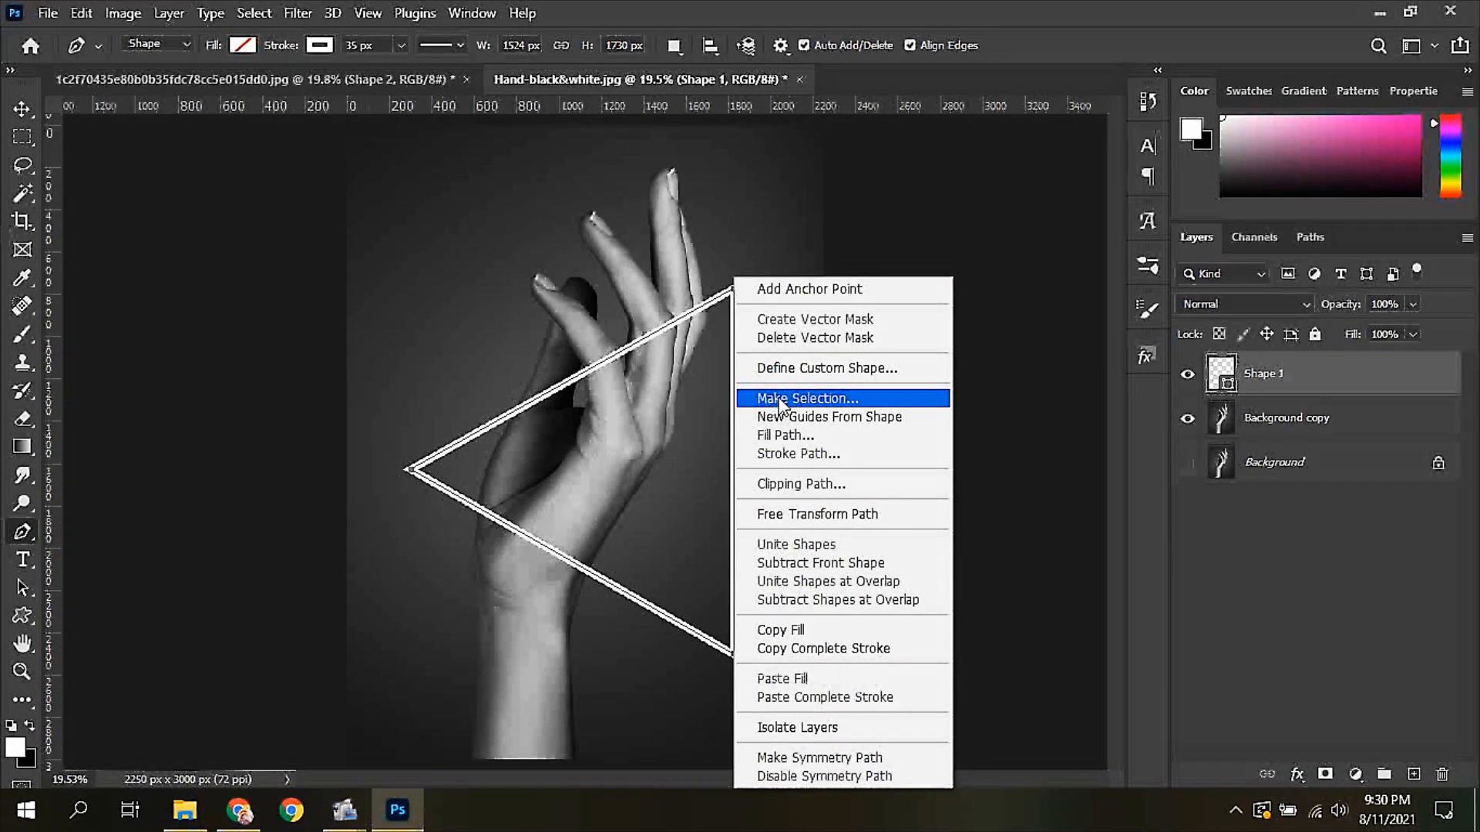
click(765, 399)
text(0)
click(844, 204)
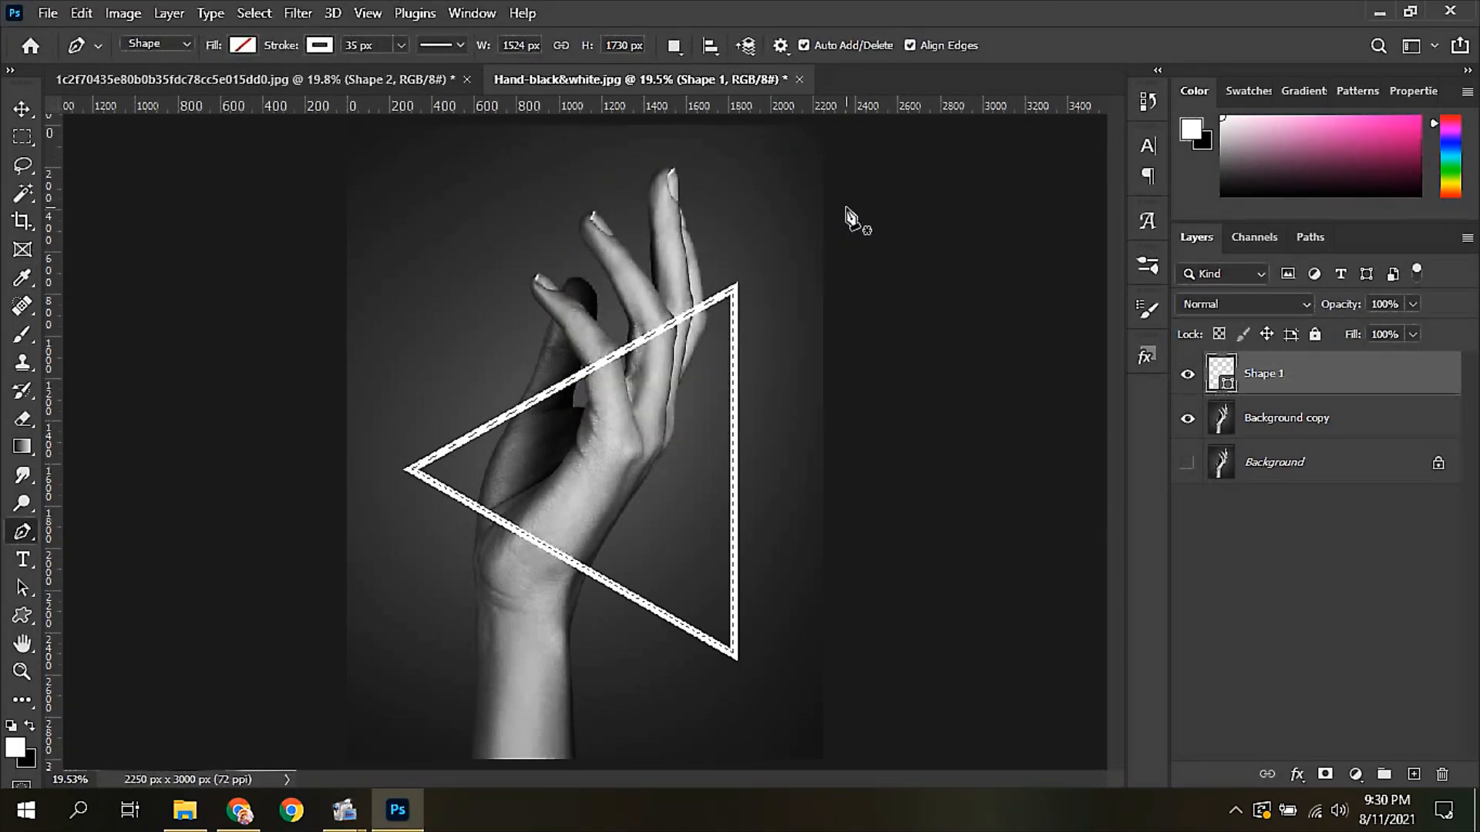
key(ctrl+d)
Step: Apply a Color Overlay effect with colour ff04a3 to the triangle's layer
click(1298, 773)
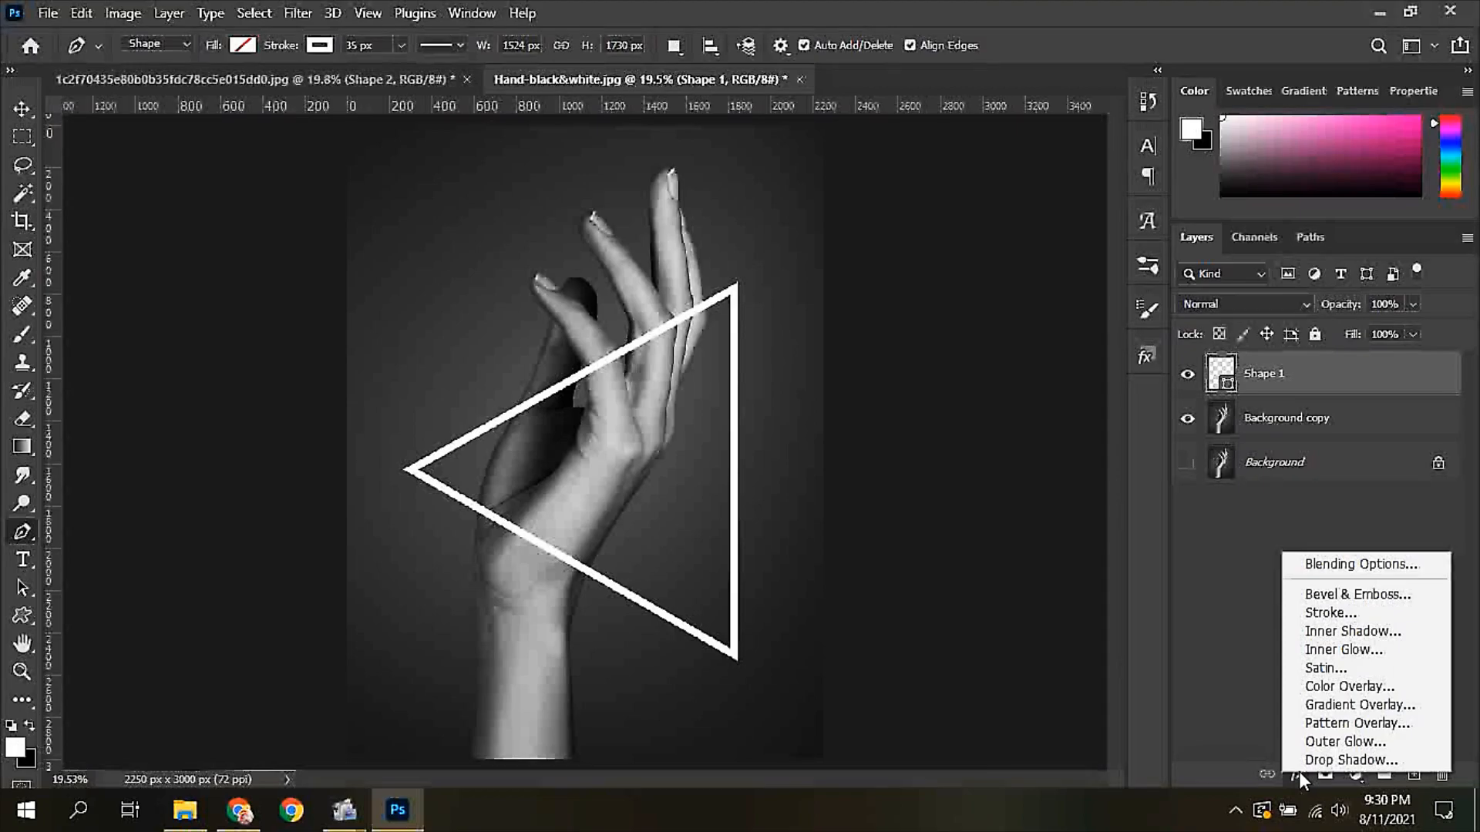
click(1333, 685)
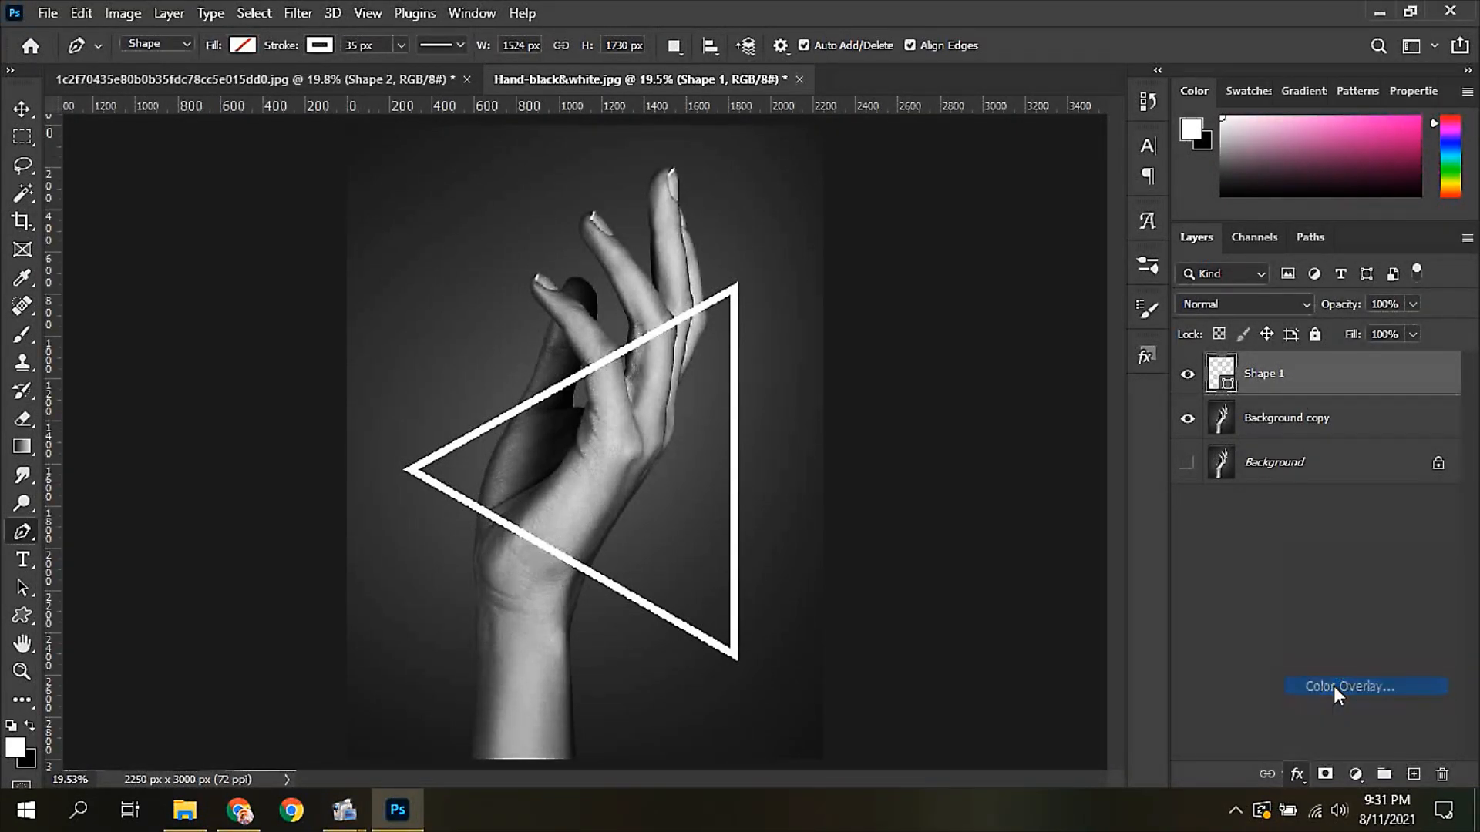
click(1151, 242)
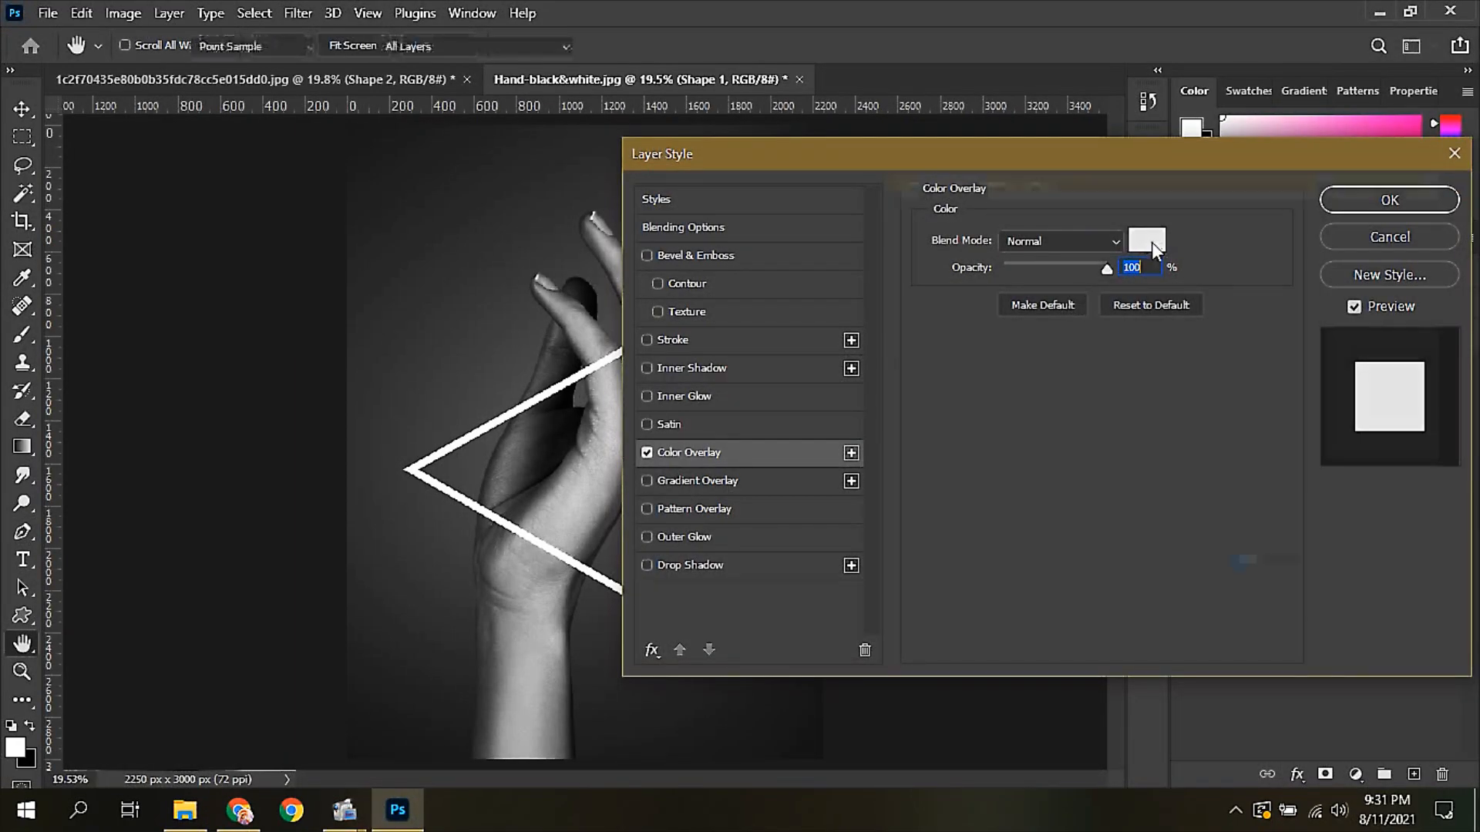
text(ff)
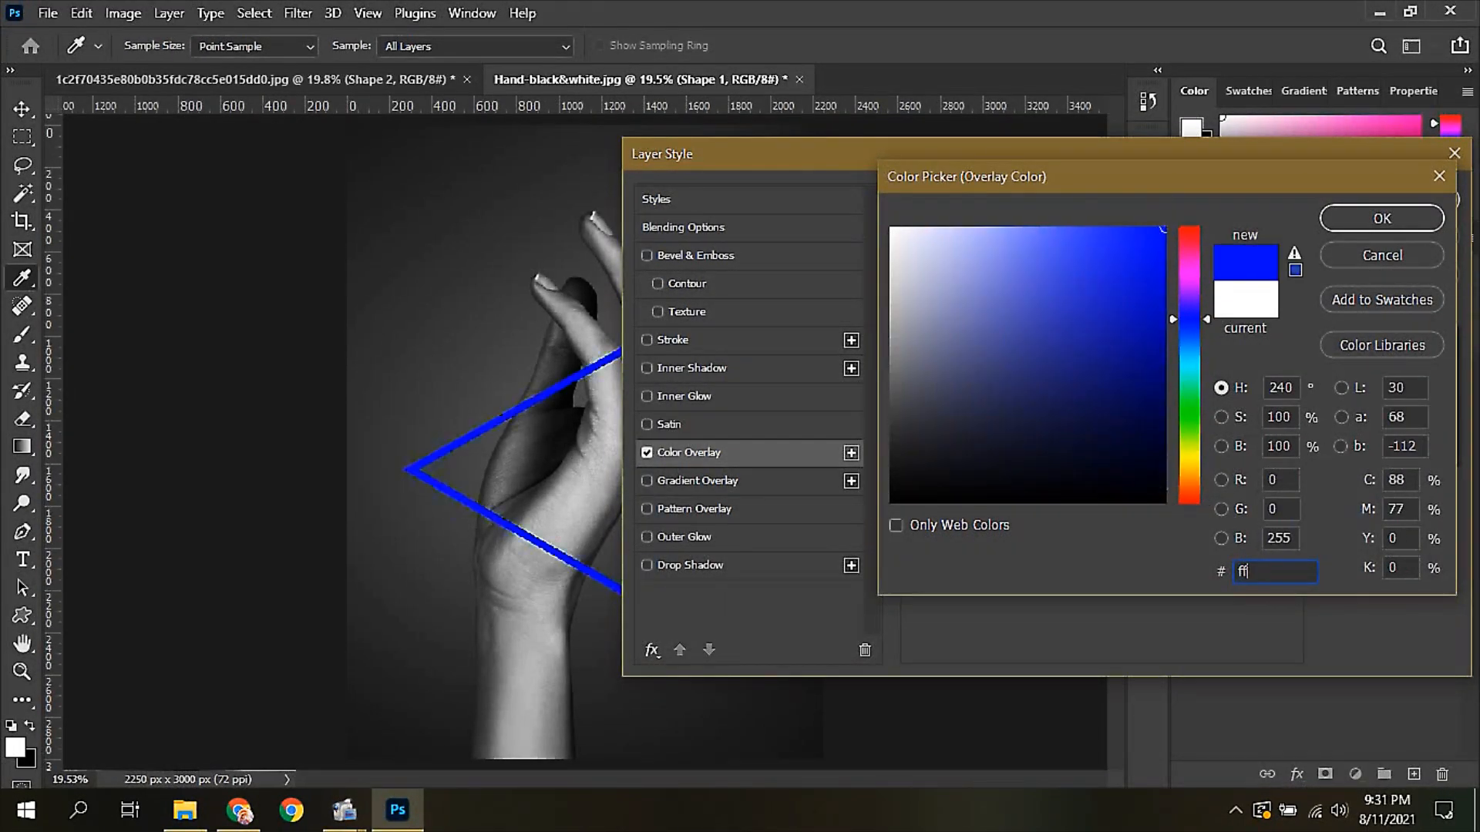
text(04a3)
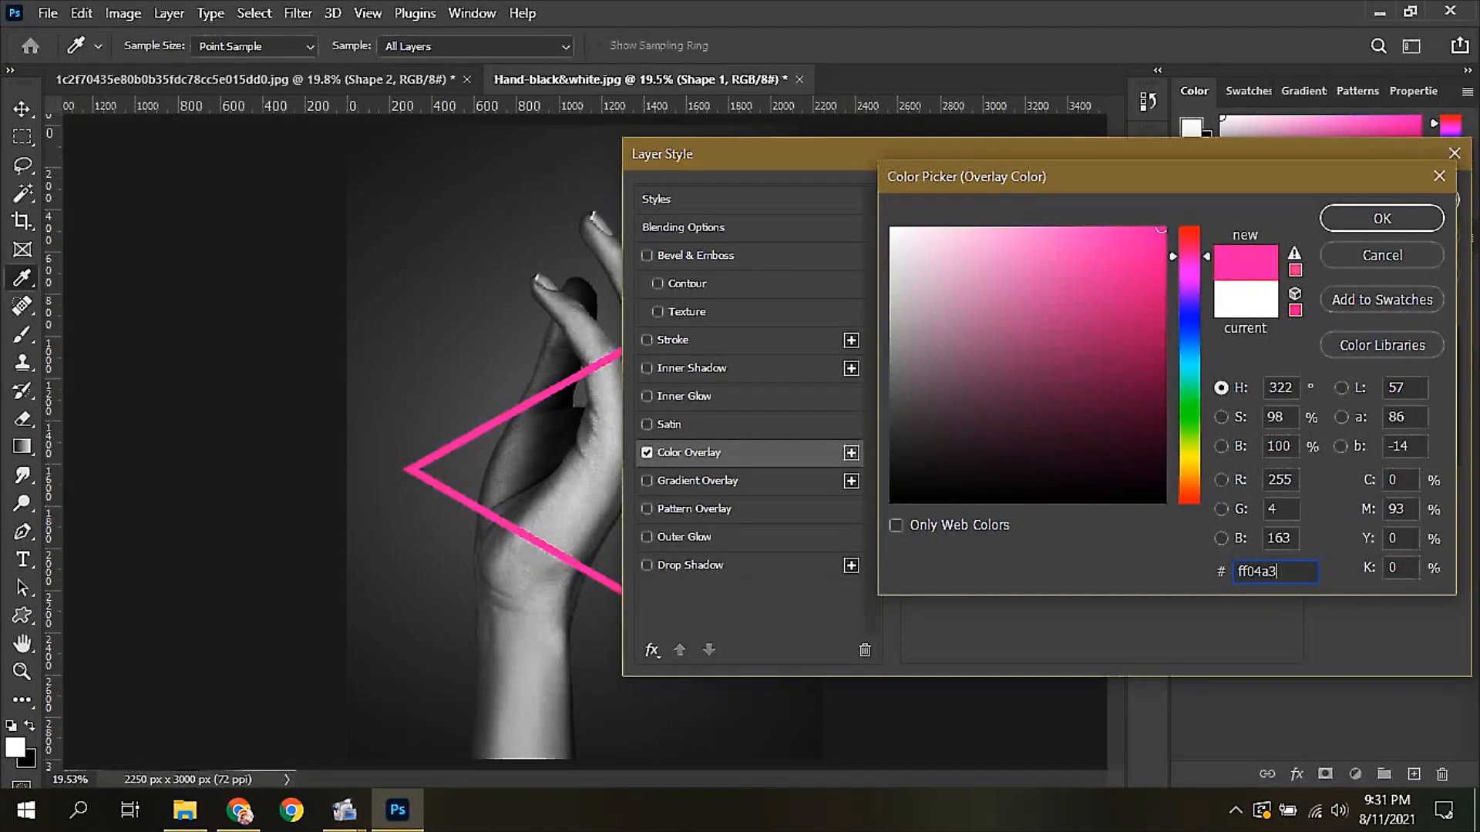
click(1357, 229)
Step: Add an Inner Glow from the center with a size of 25 px and the half-round contour
click(670, 397)
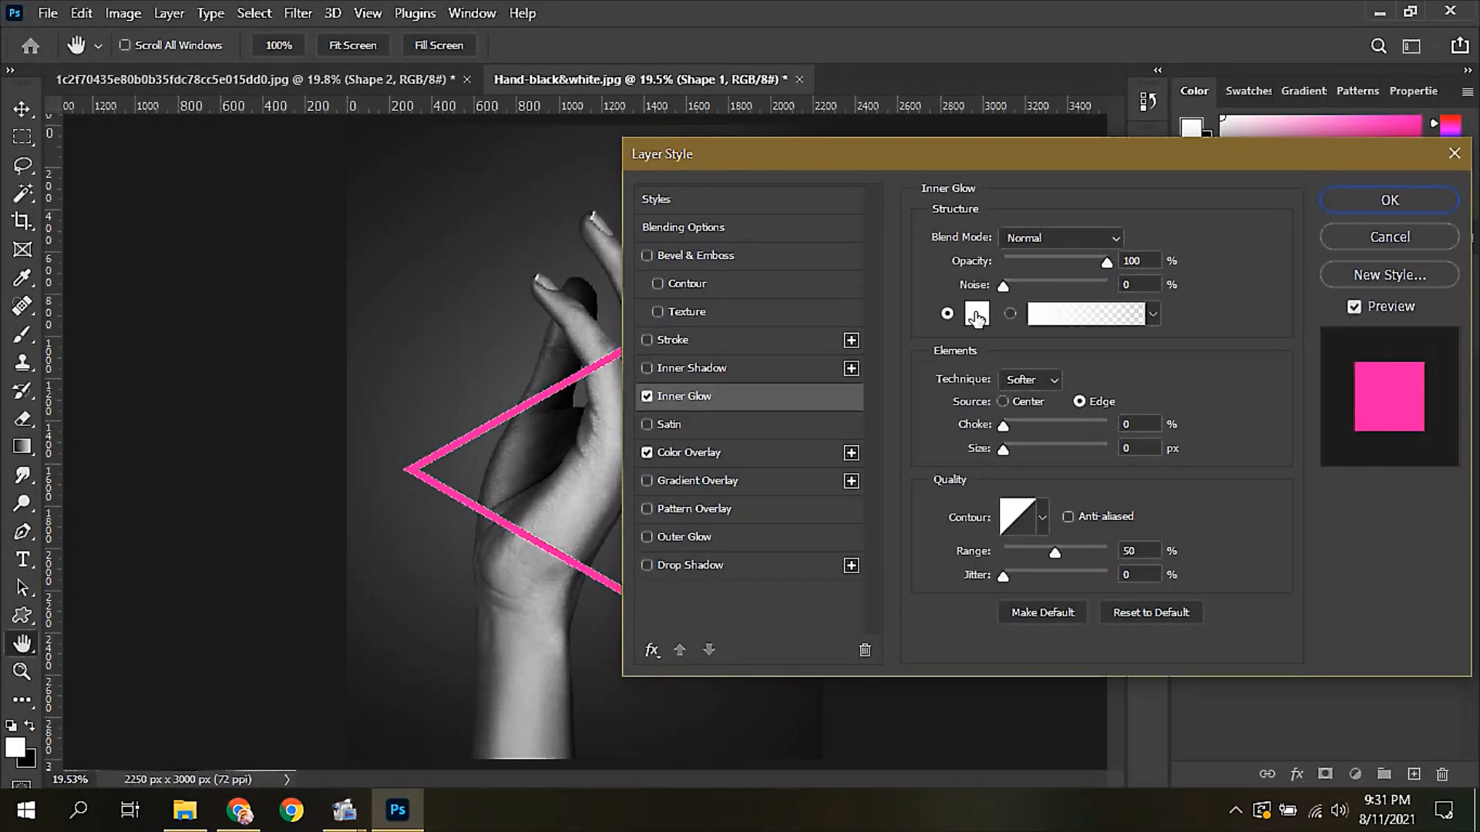
click(1003, 400)
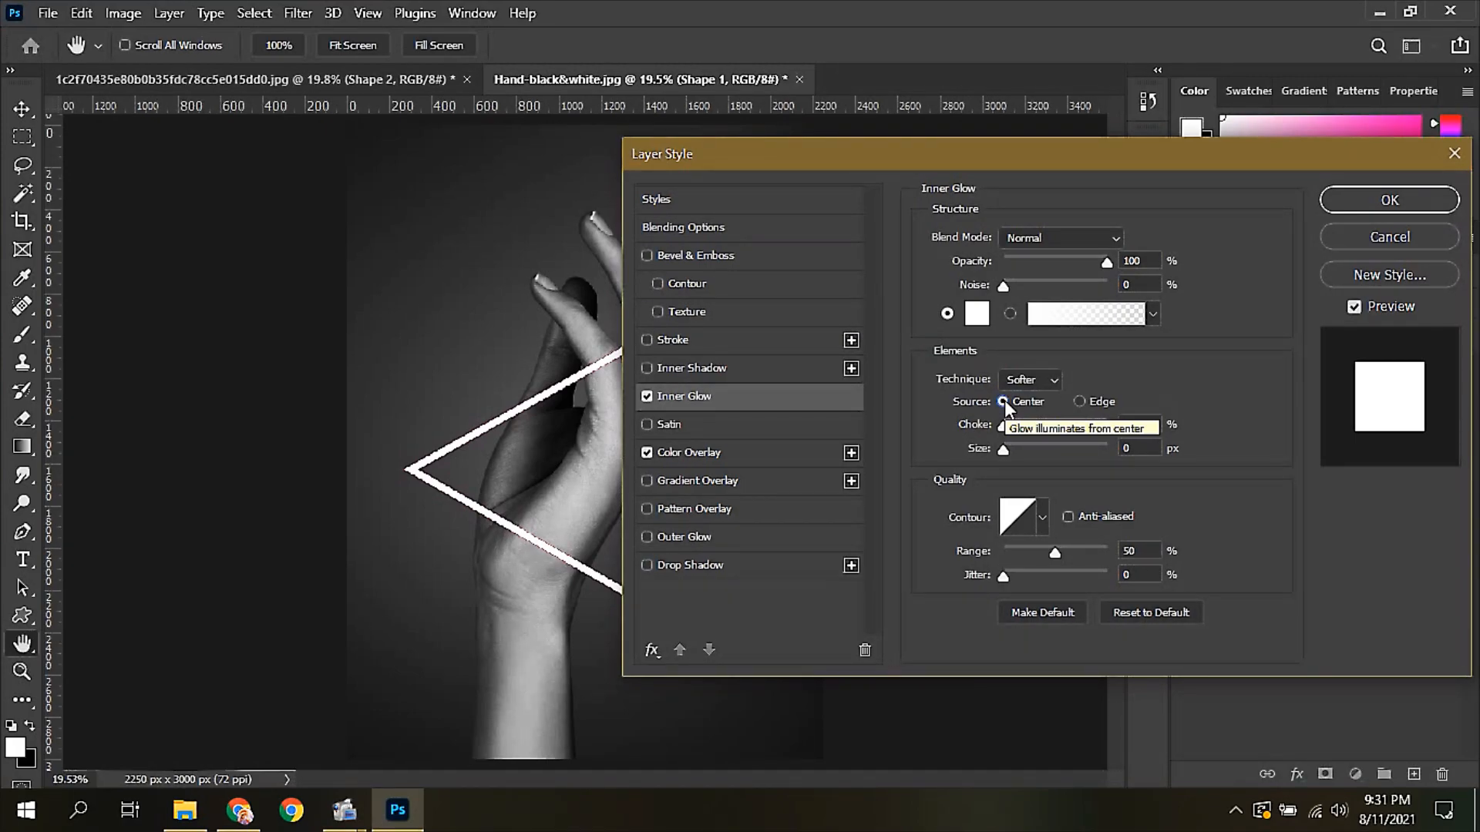
drag(1004, 448, 1019, 446)
text(25)
click(1042, 518)
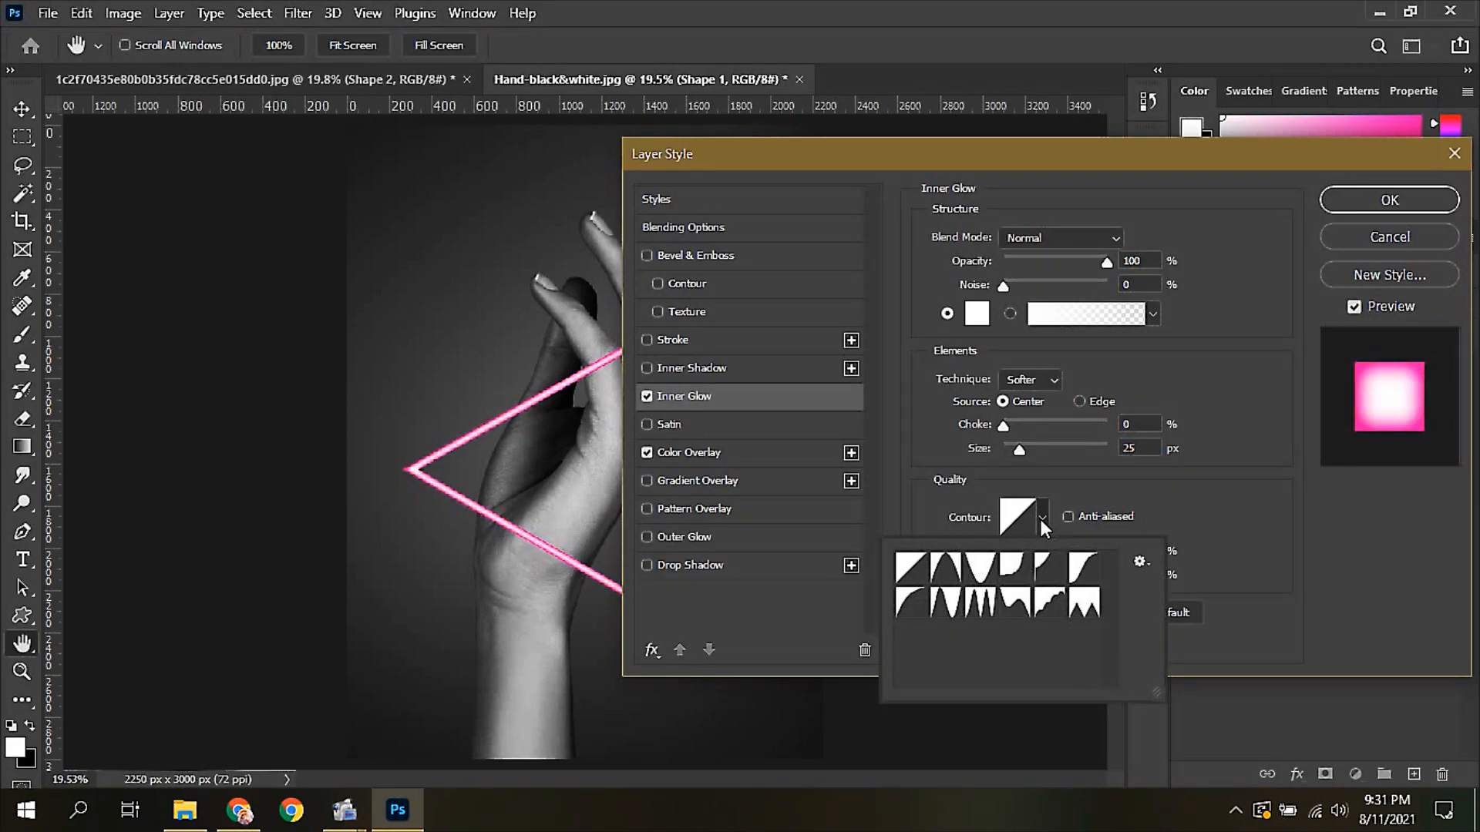
click(910, 604)
click(1175, 512)
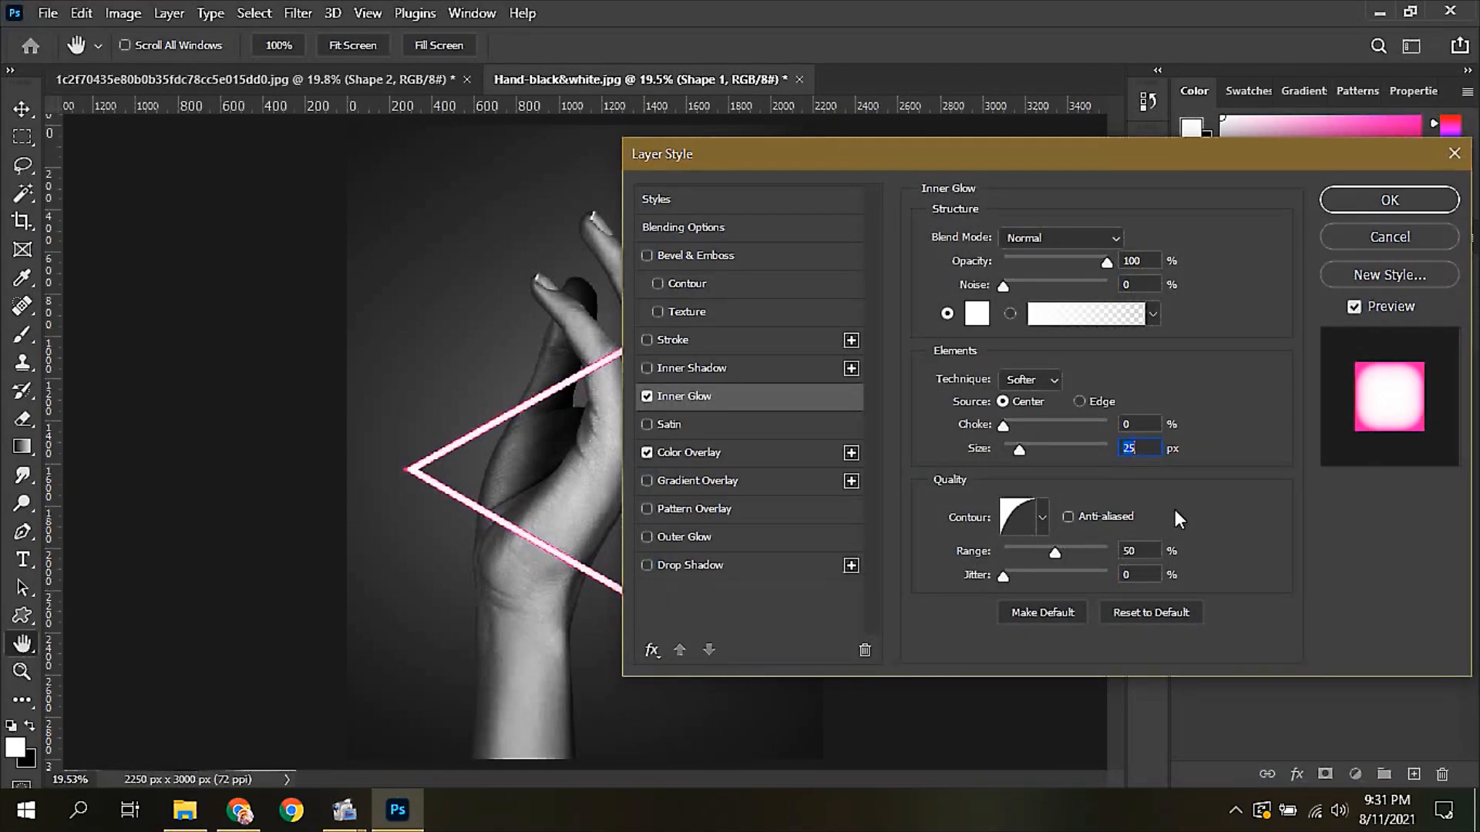
Step: Add an Outer Glow to the triangle and set its colour to ff04a3
click(672, 538)
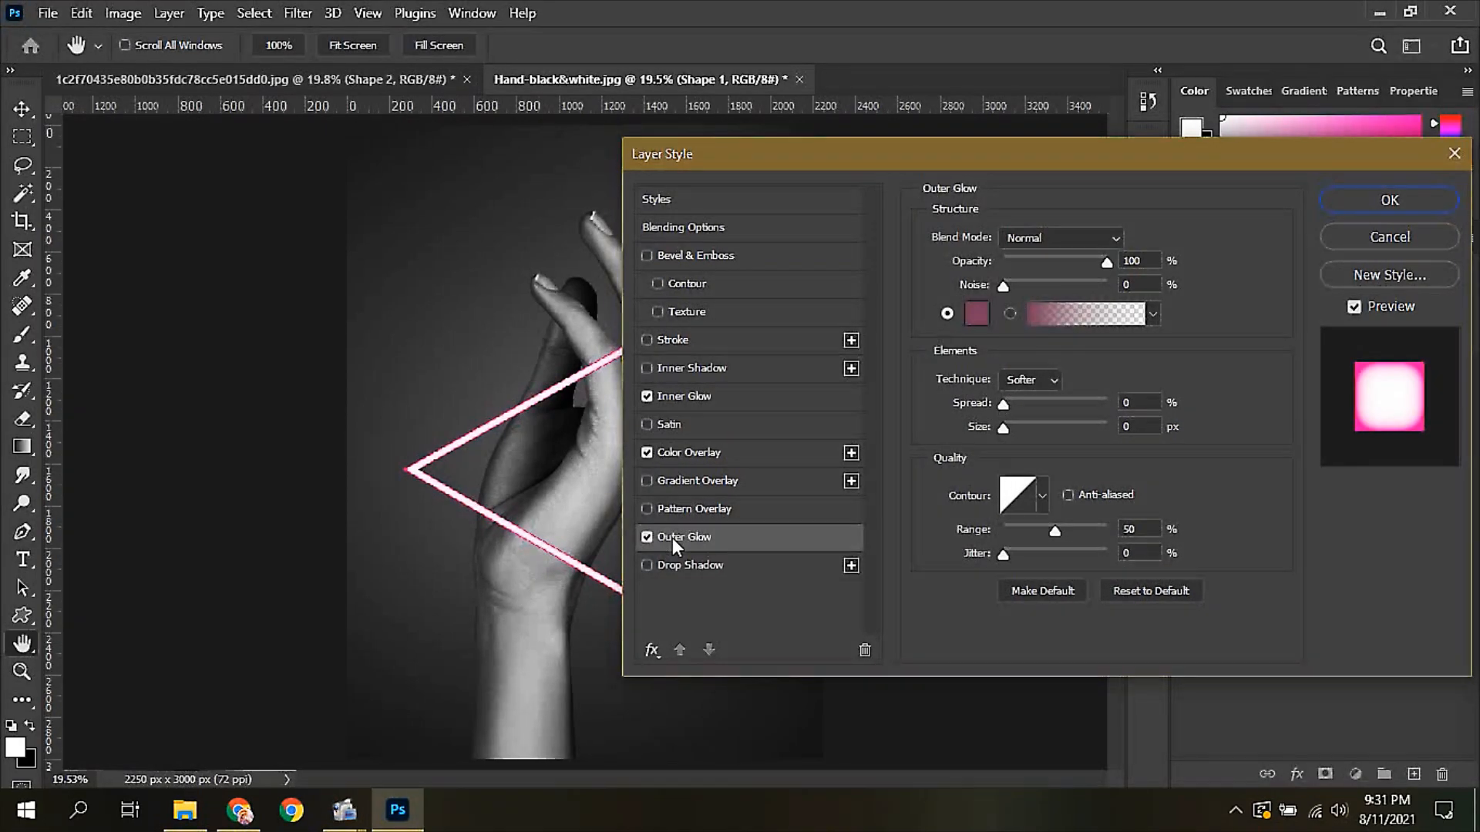
click(974, 315)
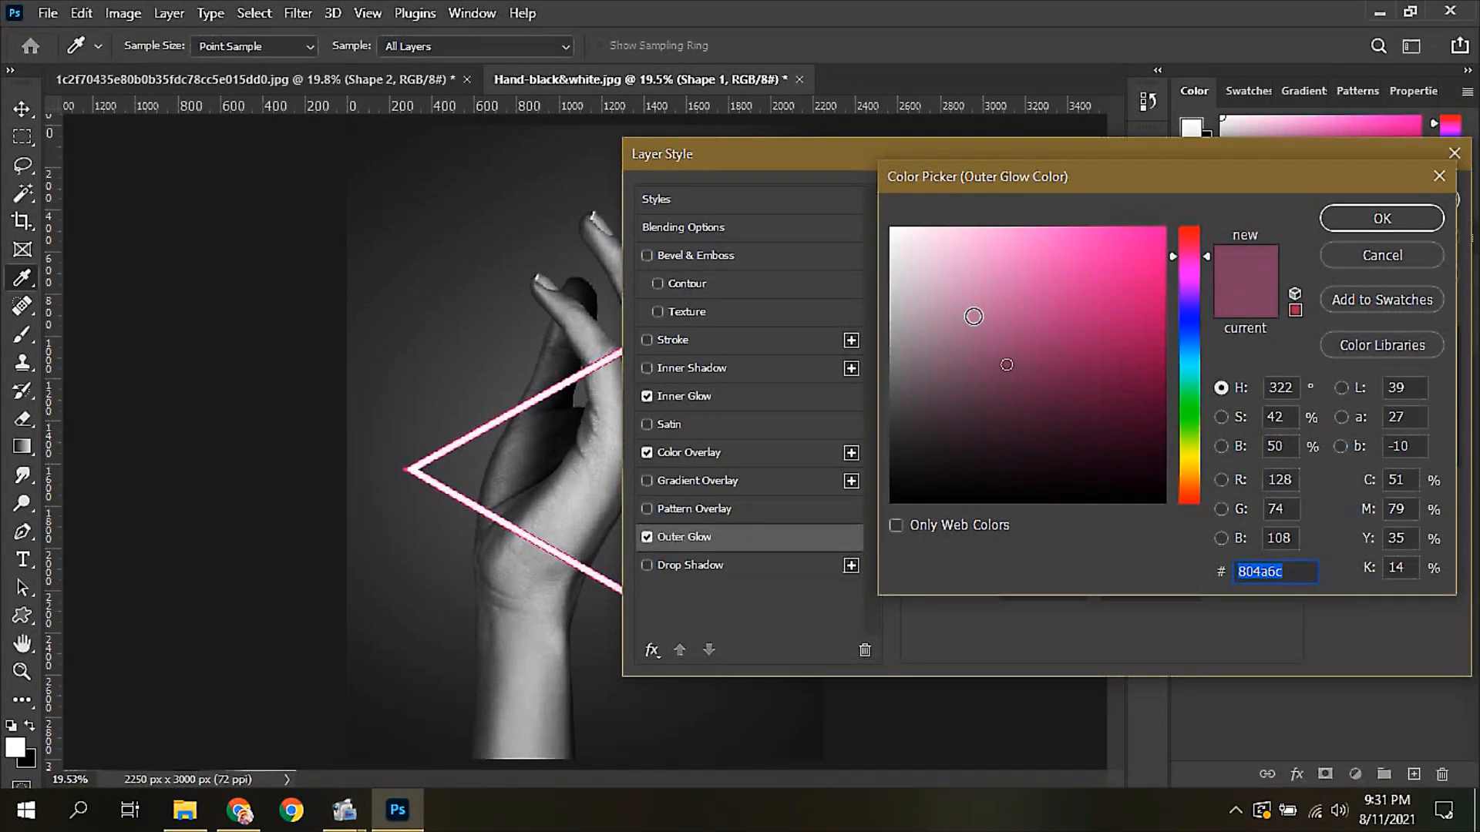
text(f)
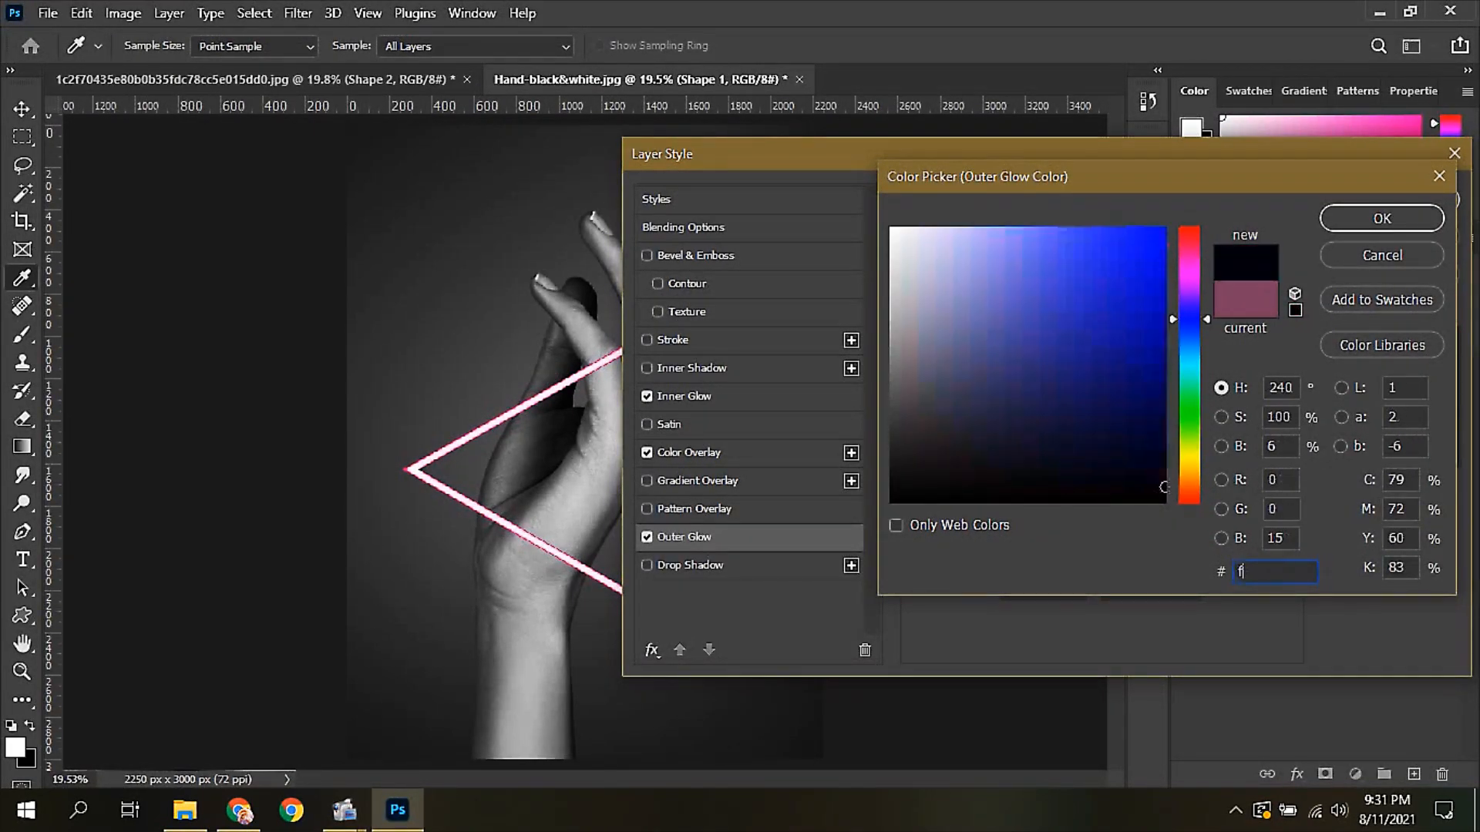
text(f04a3)
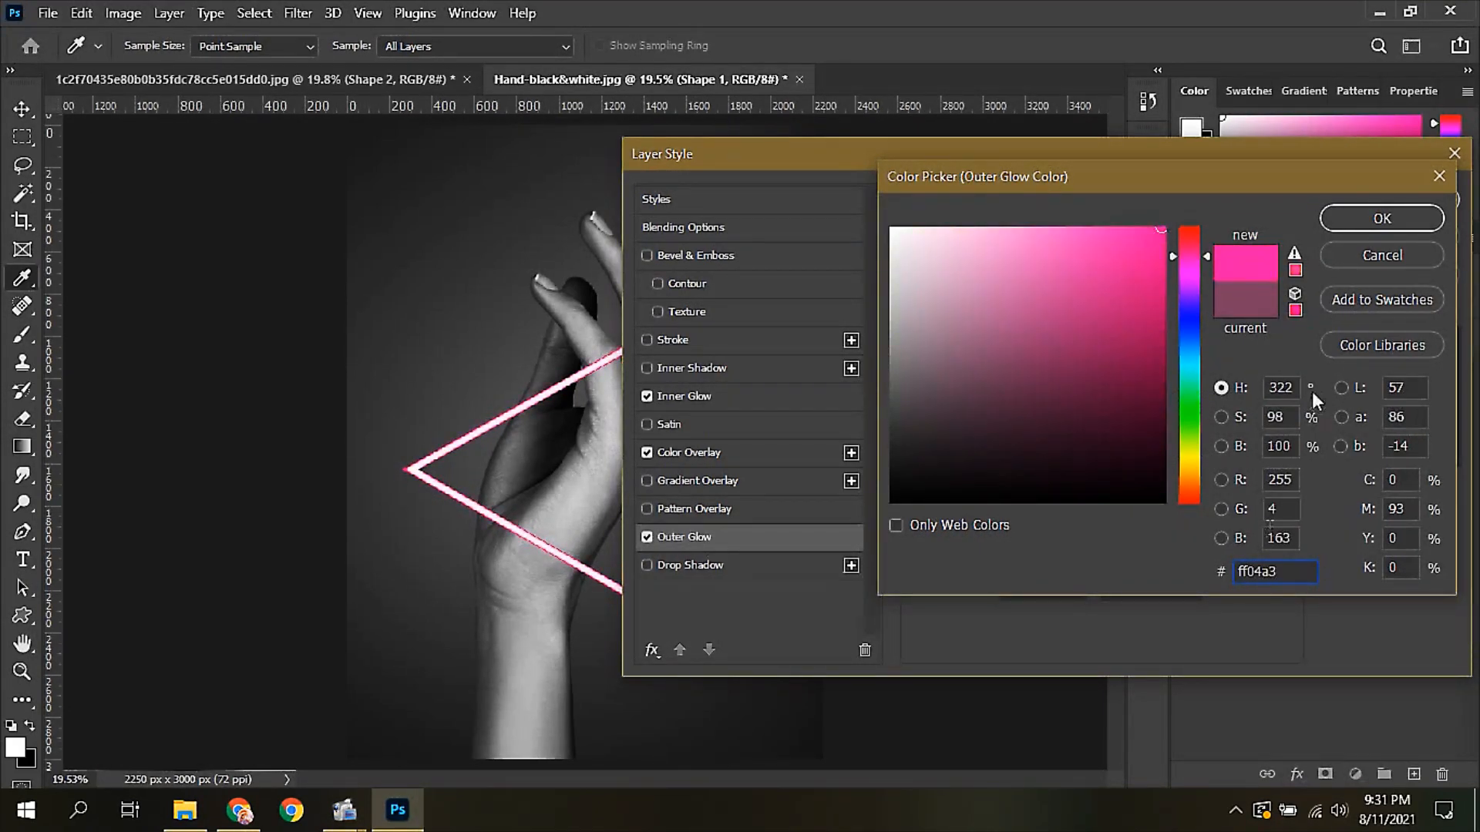
click(1349, 223)
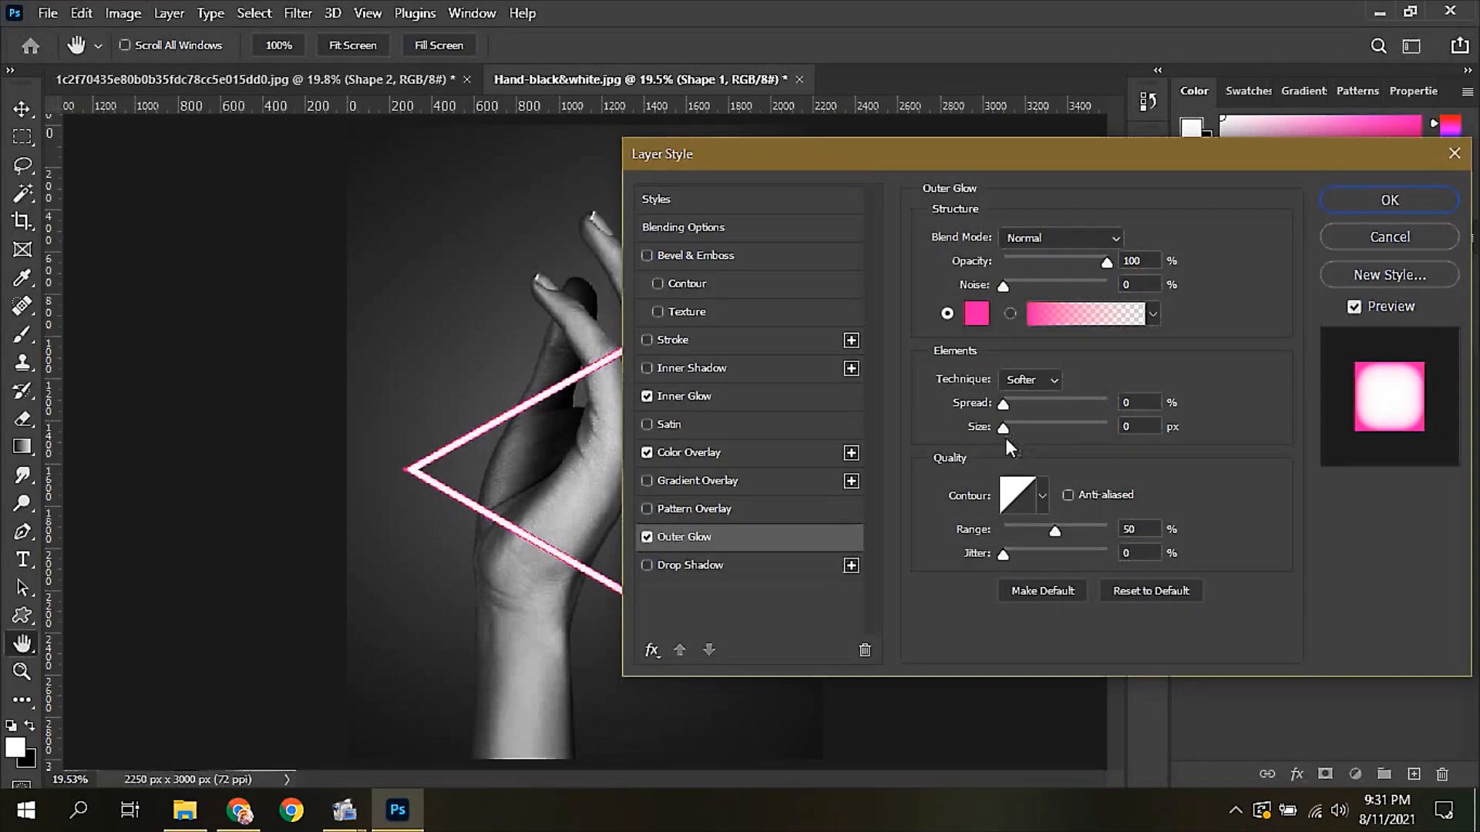
Step: Set the Outer Glow to 50% opacity, Linear Dodge (Add) blend mode and 60 px size
drag(1003, 427, 1036, 433)
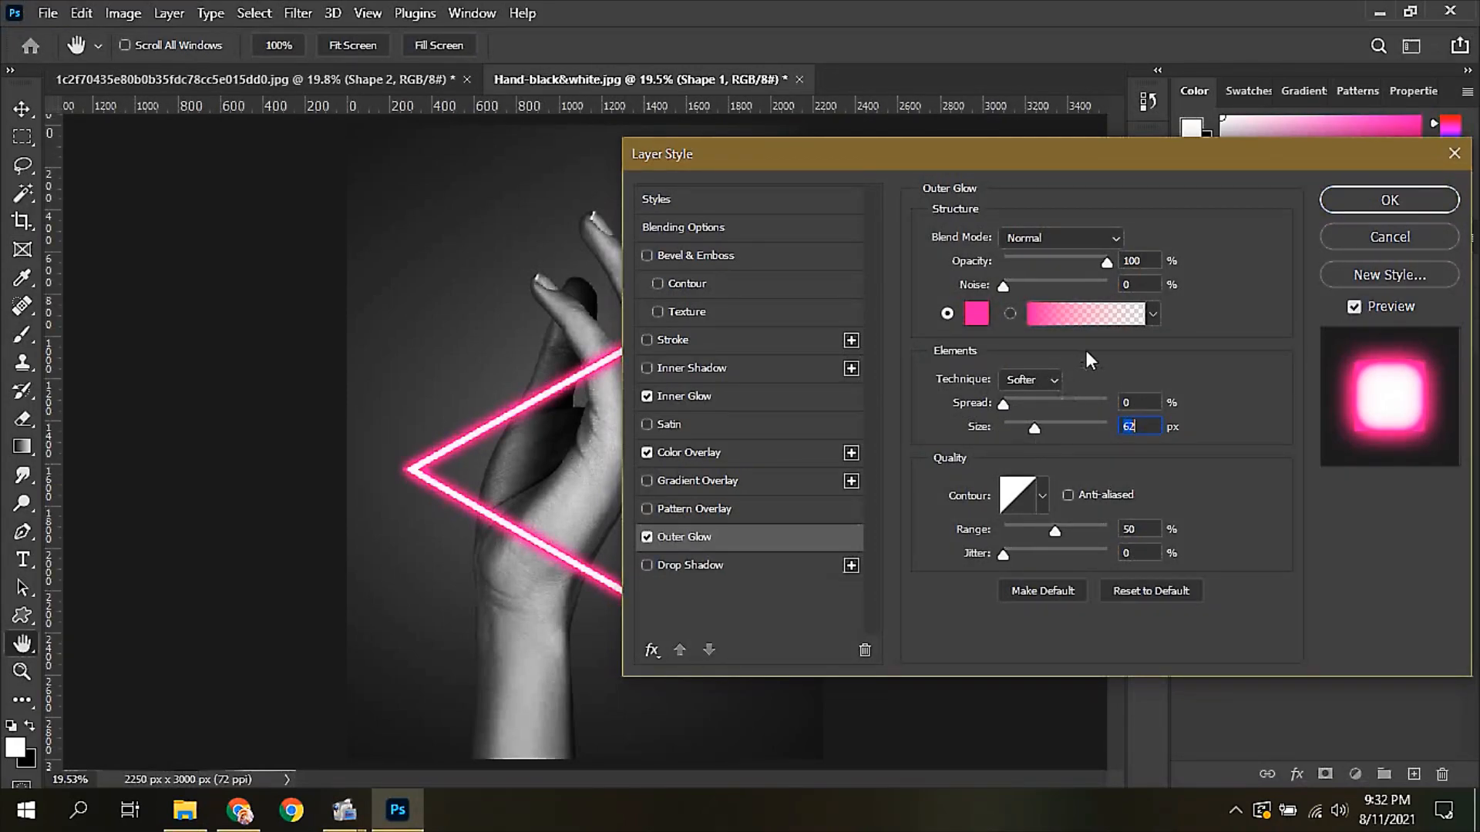
drag(1108, 266, 1074, 267)
text(50)
click(1038, 242)
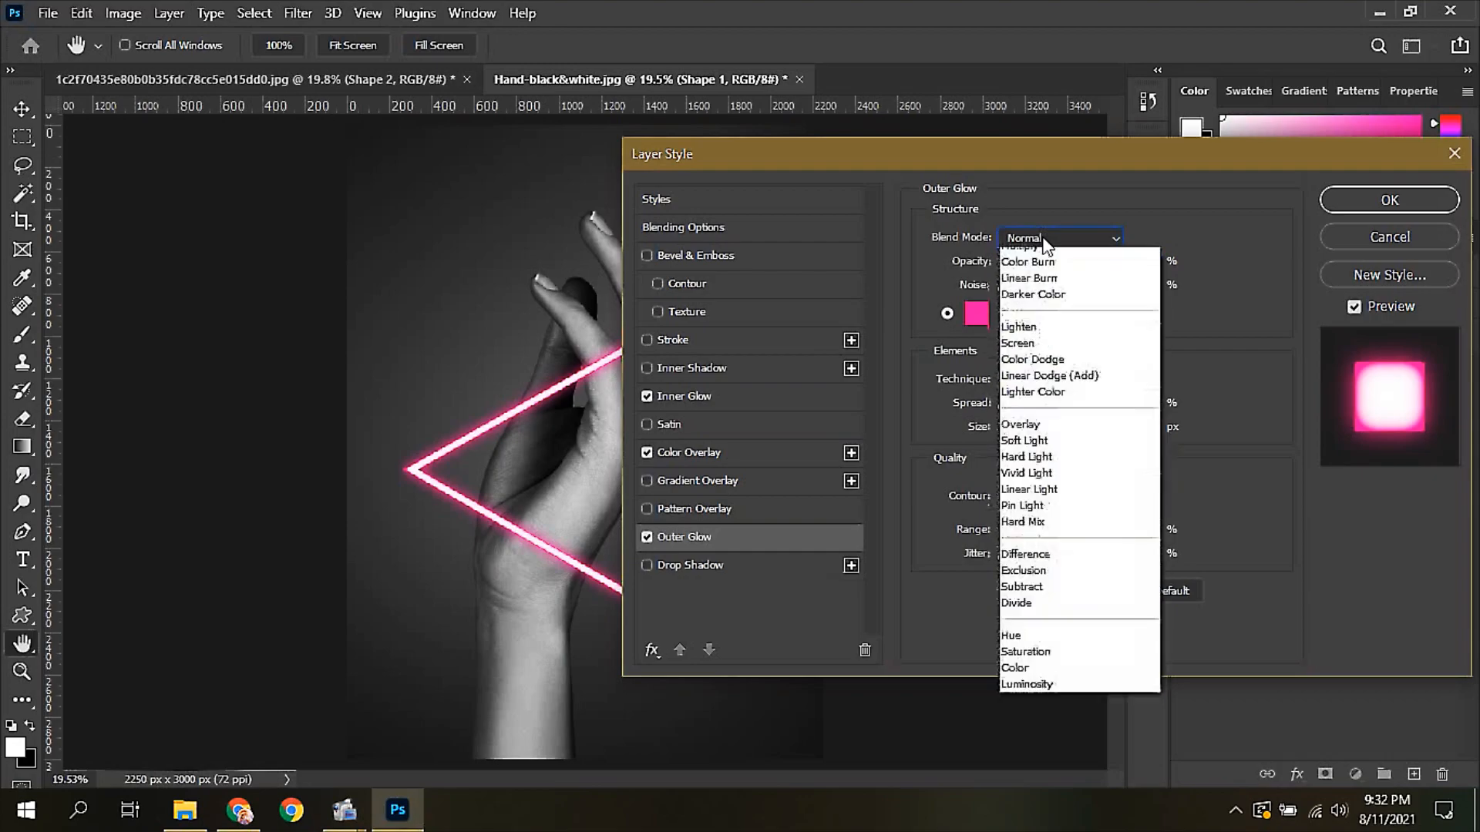
click(1062, 452)
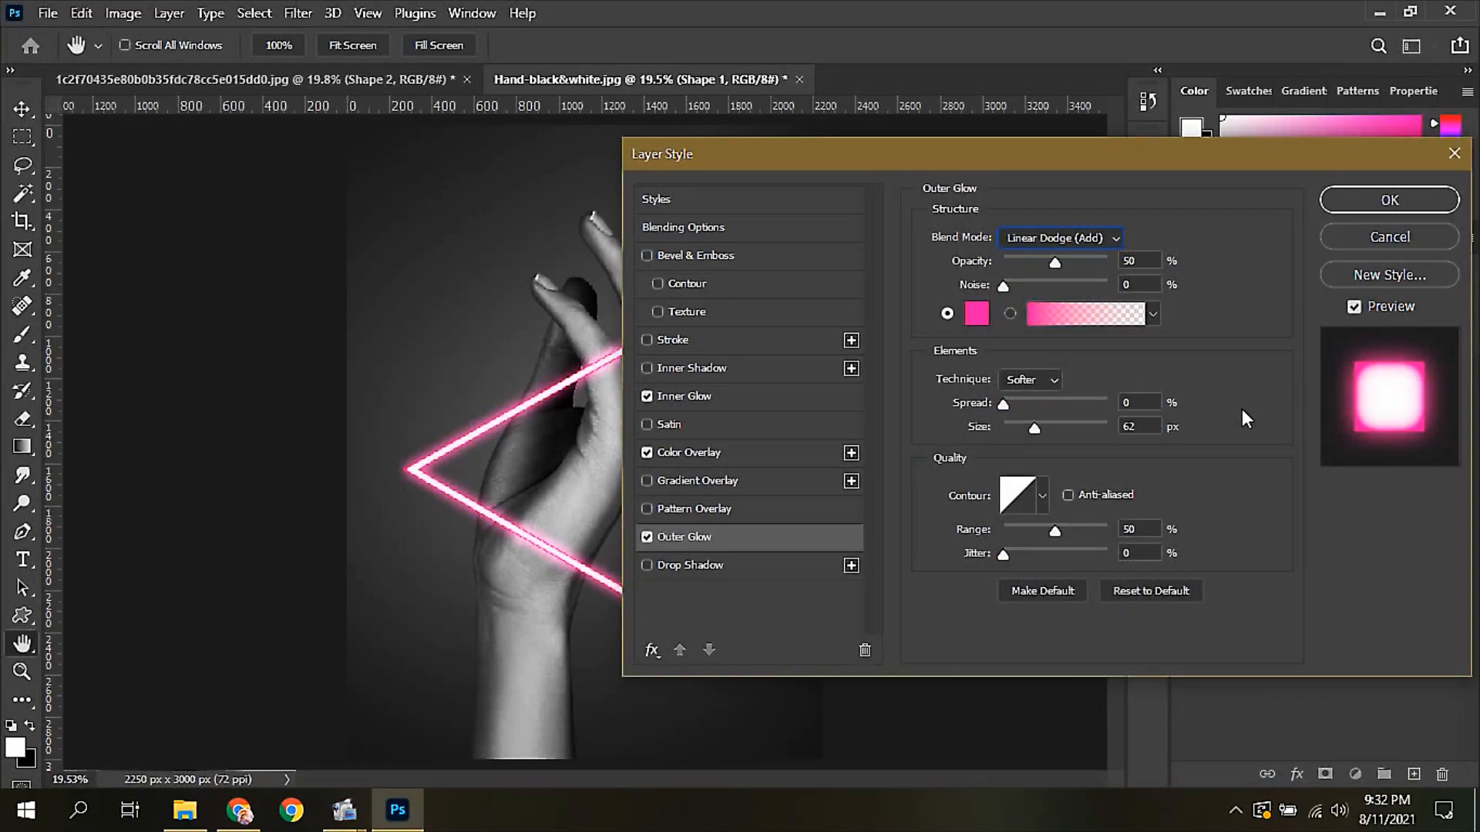
double_click(1138, 426)
text(60)
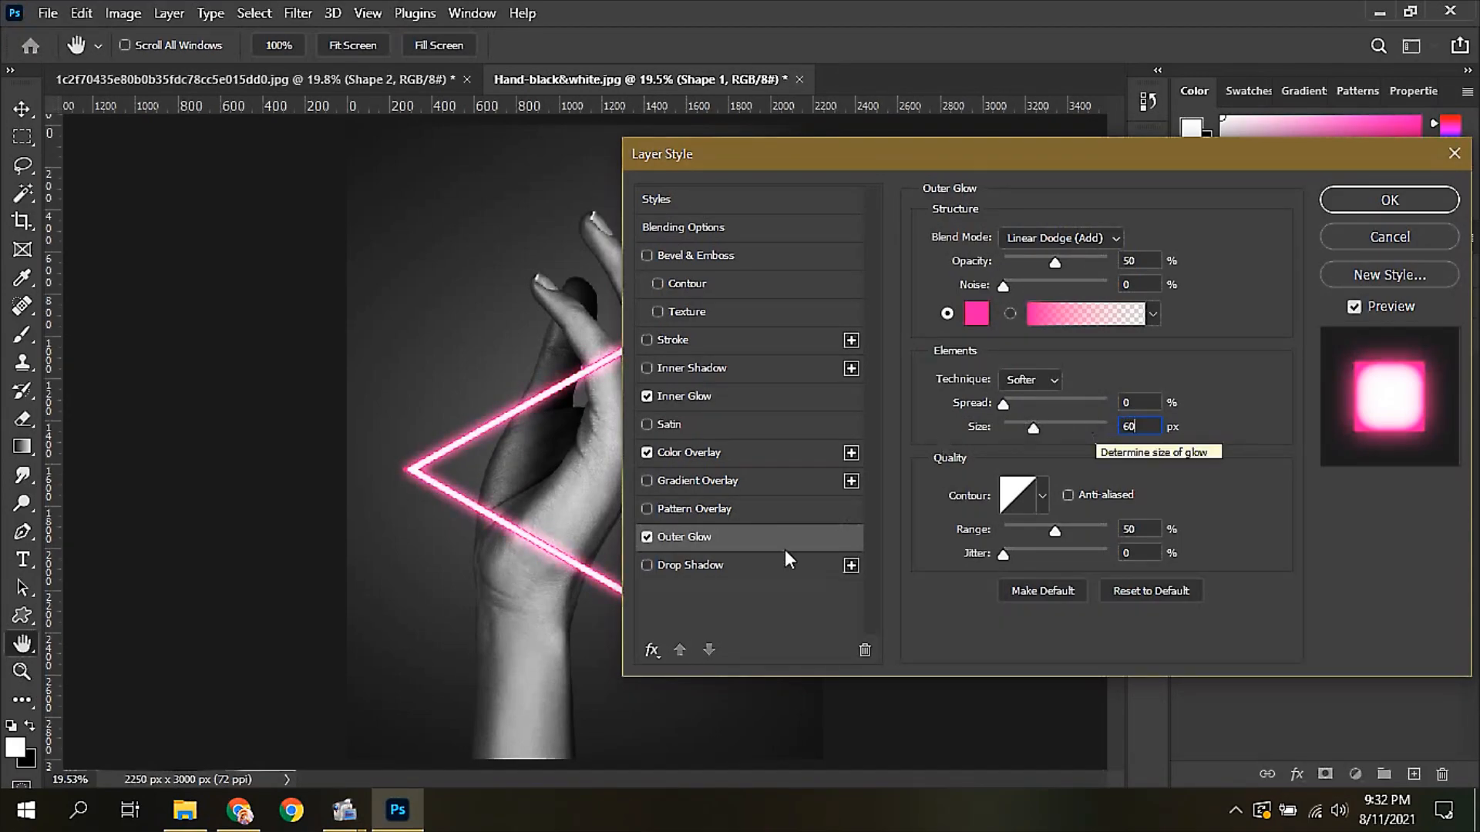
Step: Add a Drop Shadow in colour ff07cd with 250 px size and Linear Dodge (Add) blending, and apply the layer style
click(691, 567)
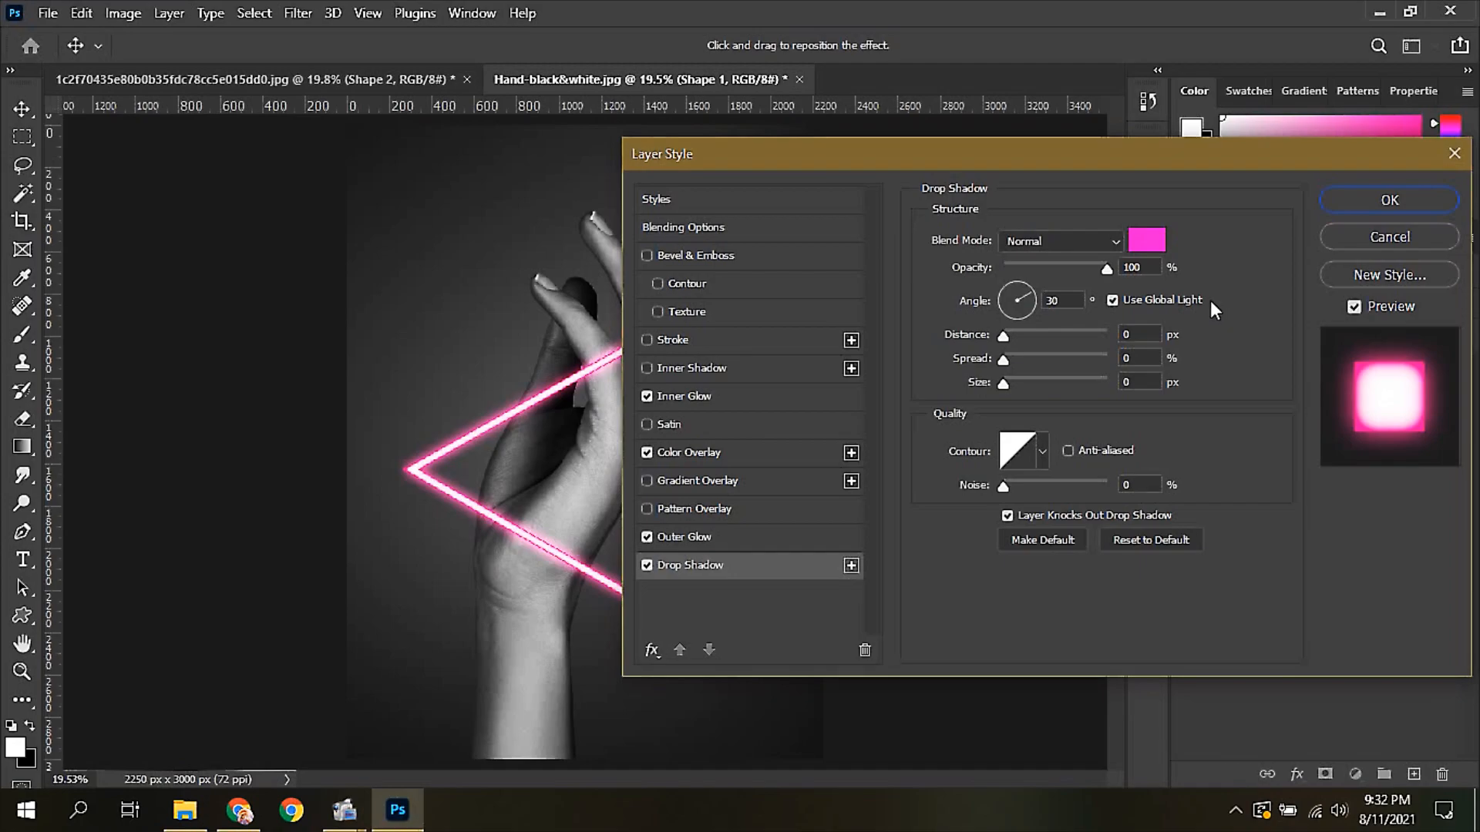
click(1146, 245)
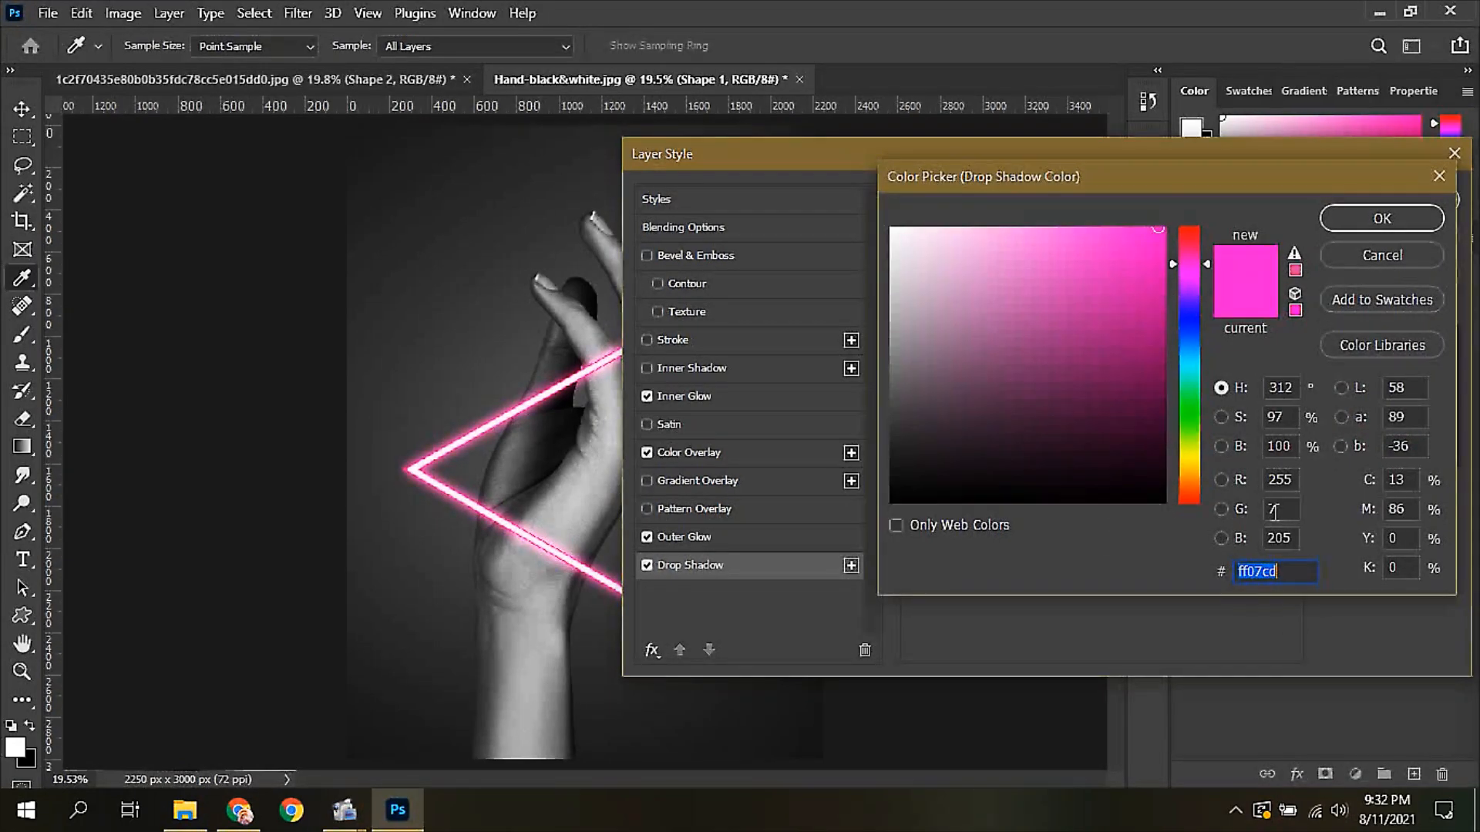
click(1351, 226)
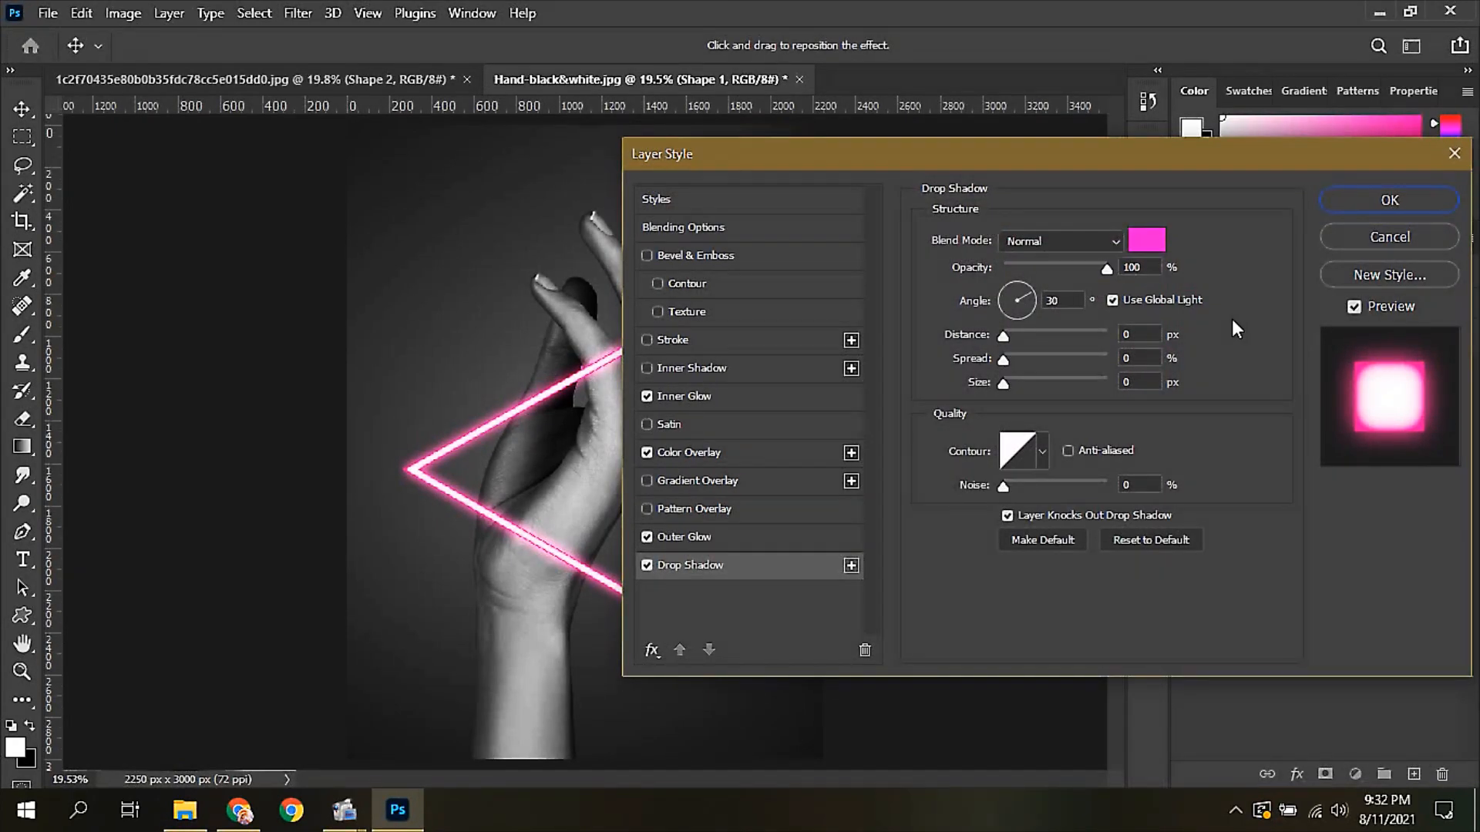
drag(1003, 386, 1093, 386)
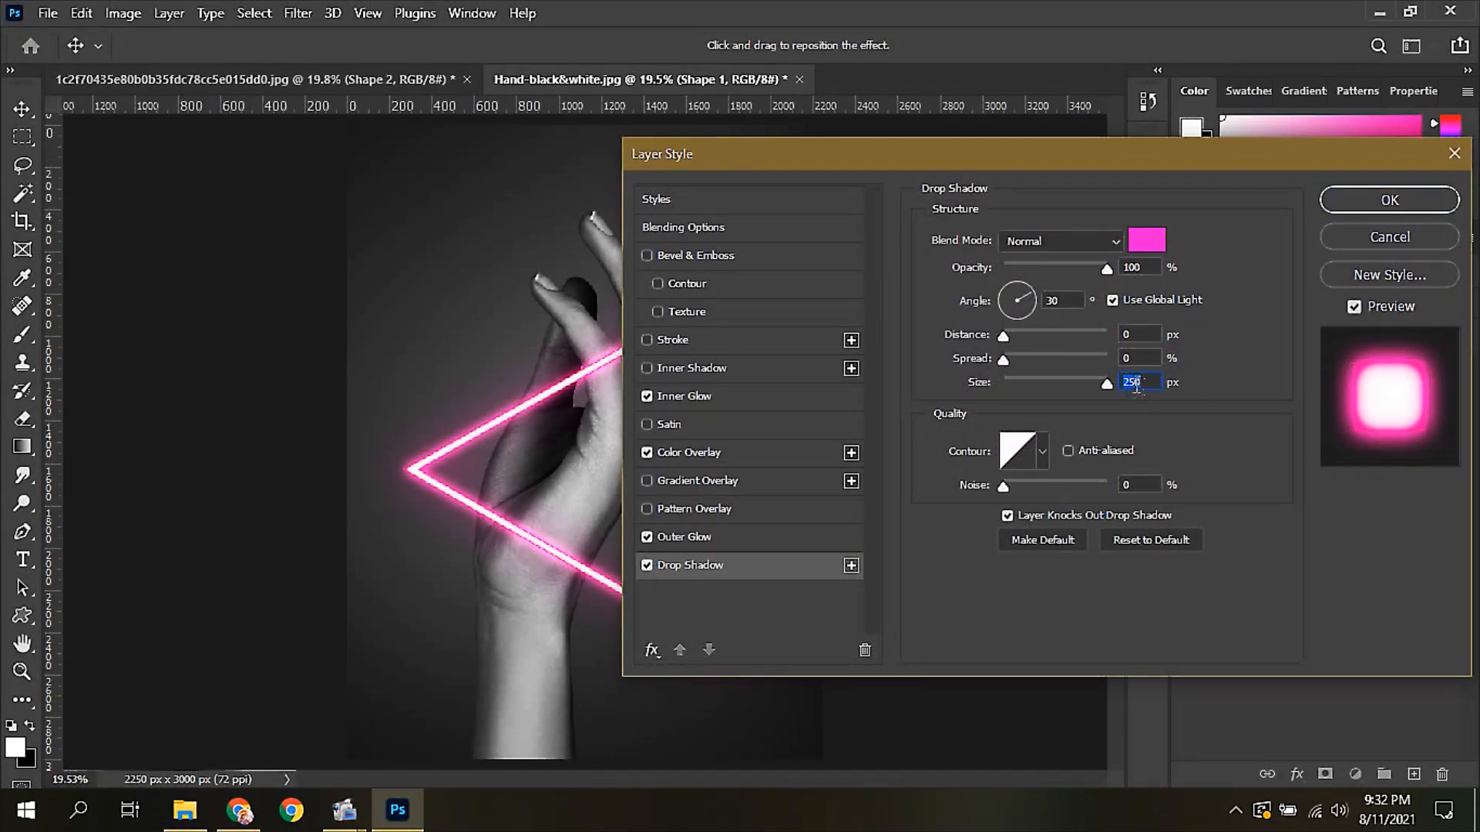
click(1060, 239)
click(1070, 455)
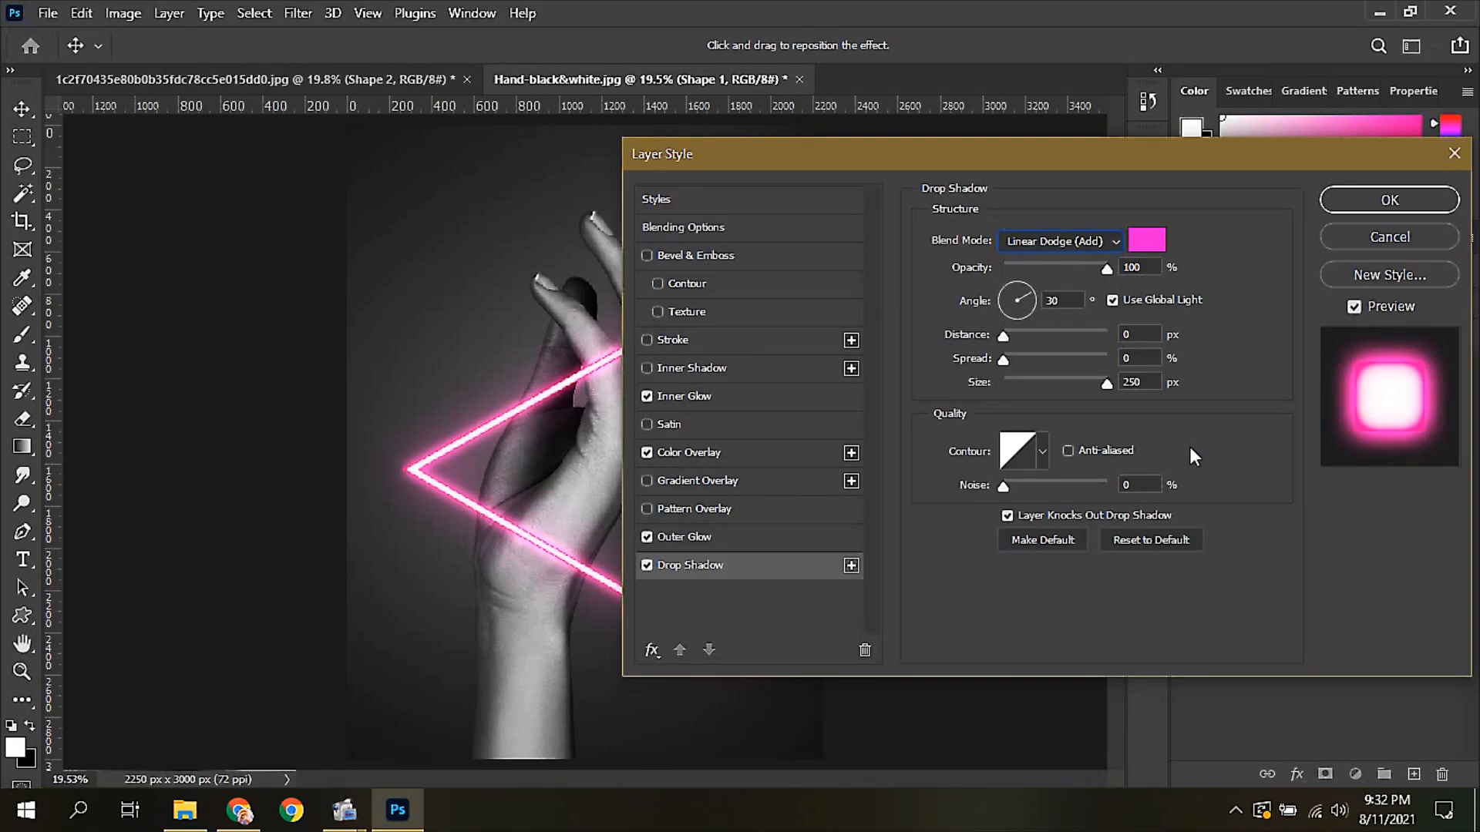
click(1352, 199)
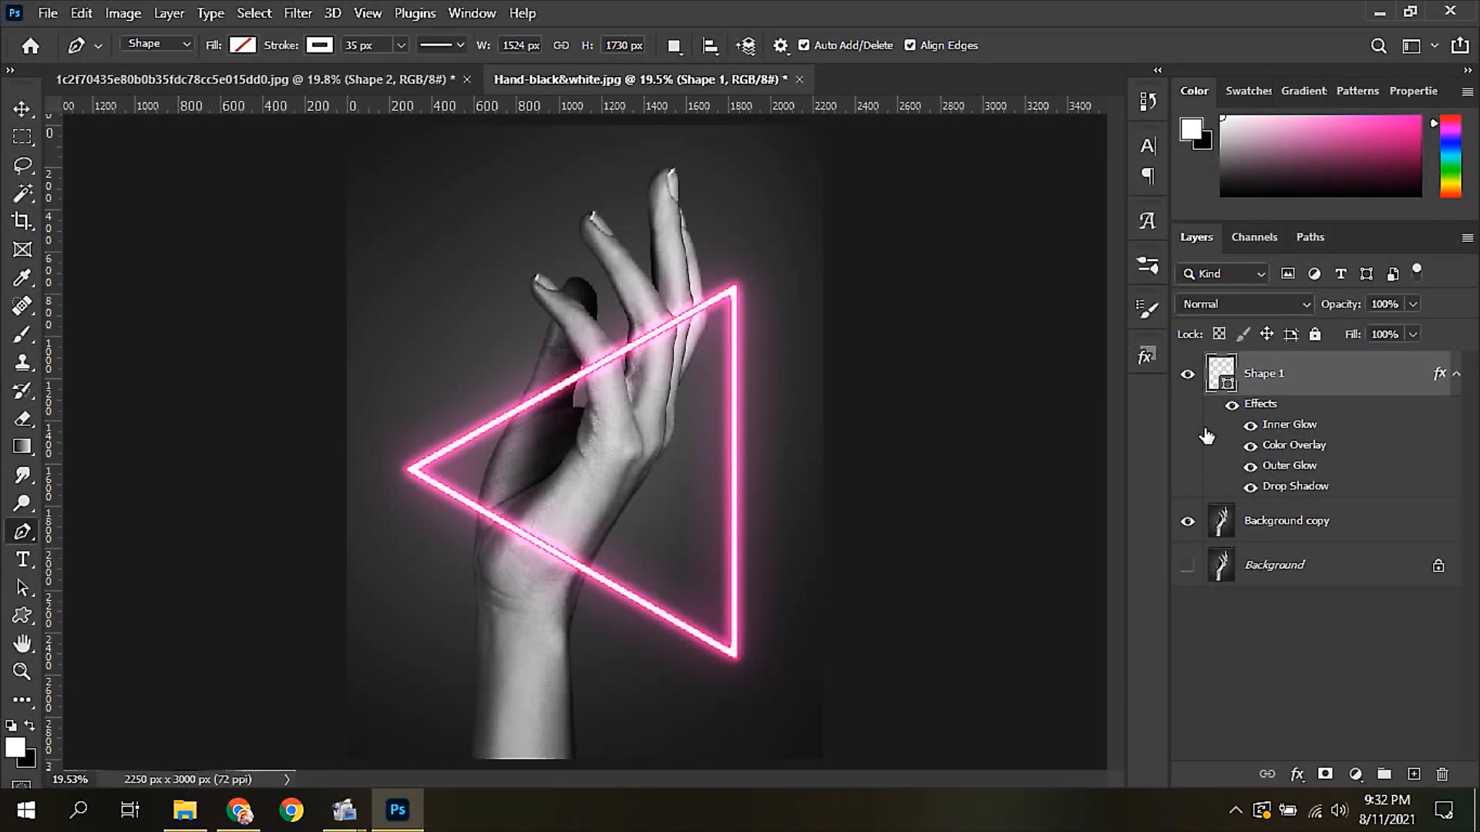
Step: Add a new layer above the triangle shape and set the soft round brush to 250 px
click(1413, 774)
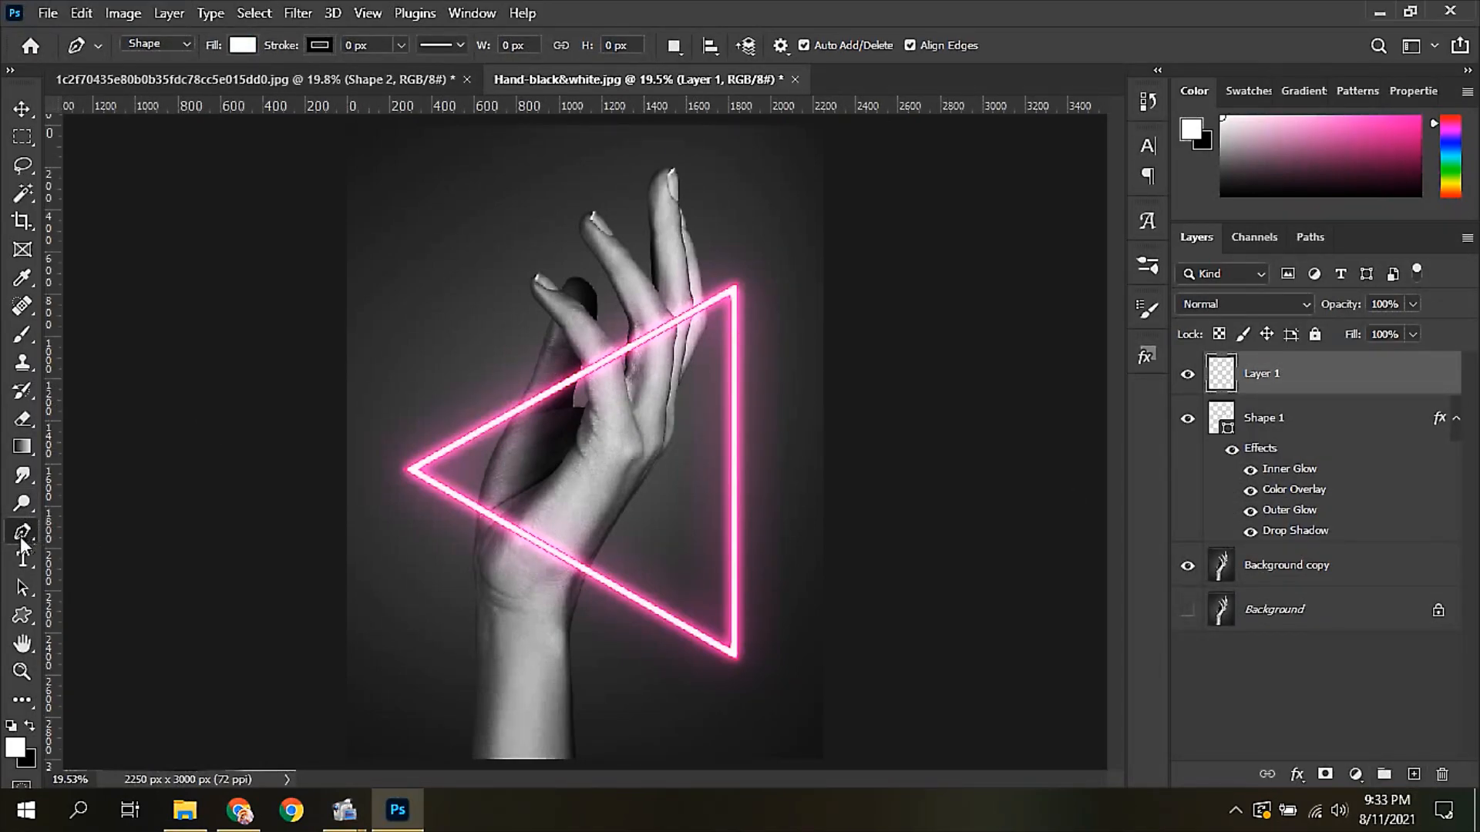
click(22, 334)
click(157, 45)
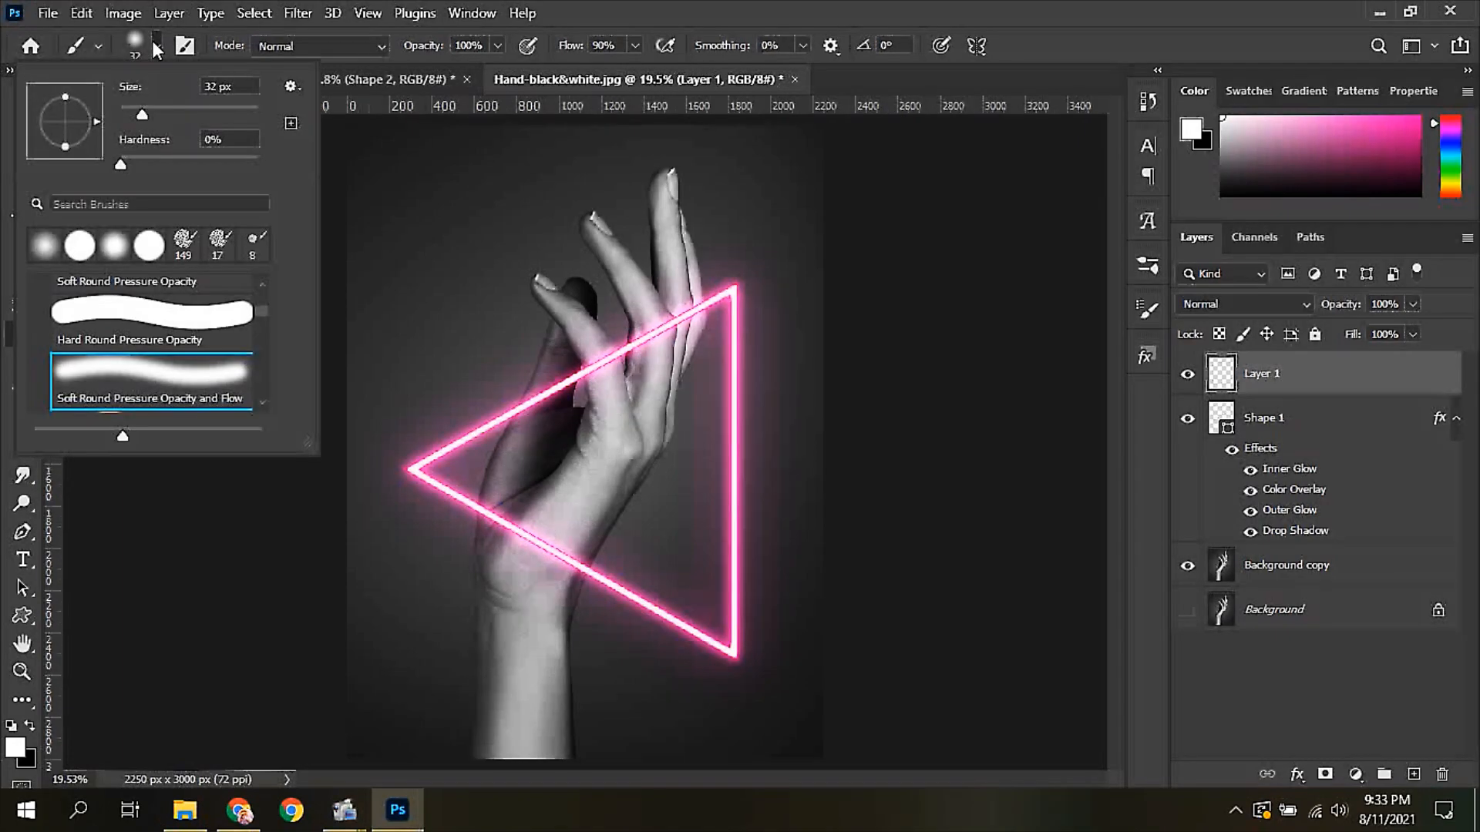
drag(141, 117, 196, 112)
click(244, 88)
text(250)
key(Return)
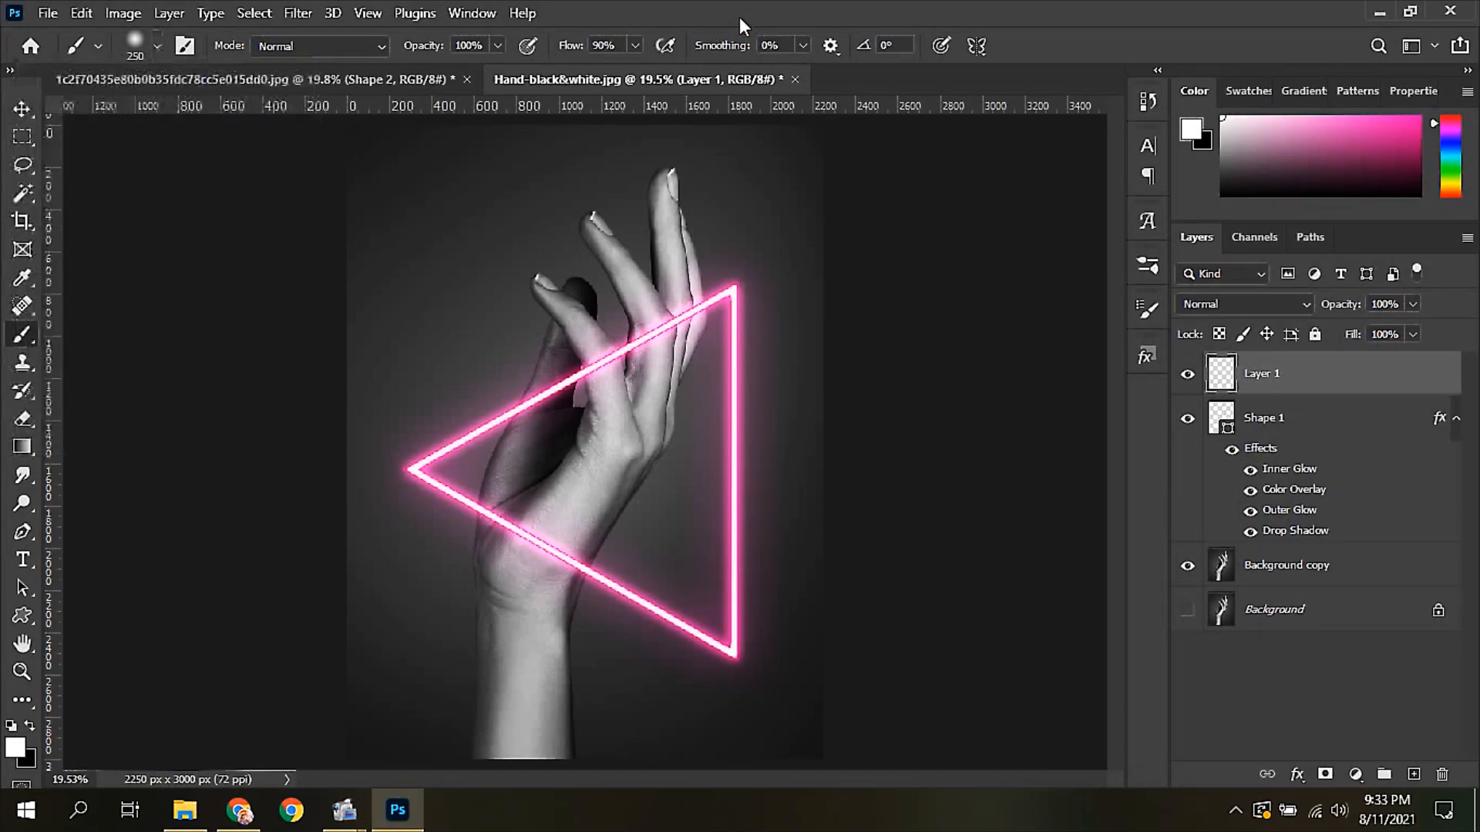
Step: Set the foreground colour to the bright pink f836bb
click(14, 746)
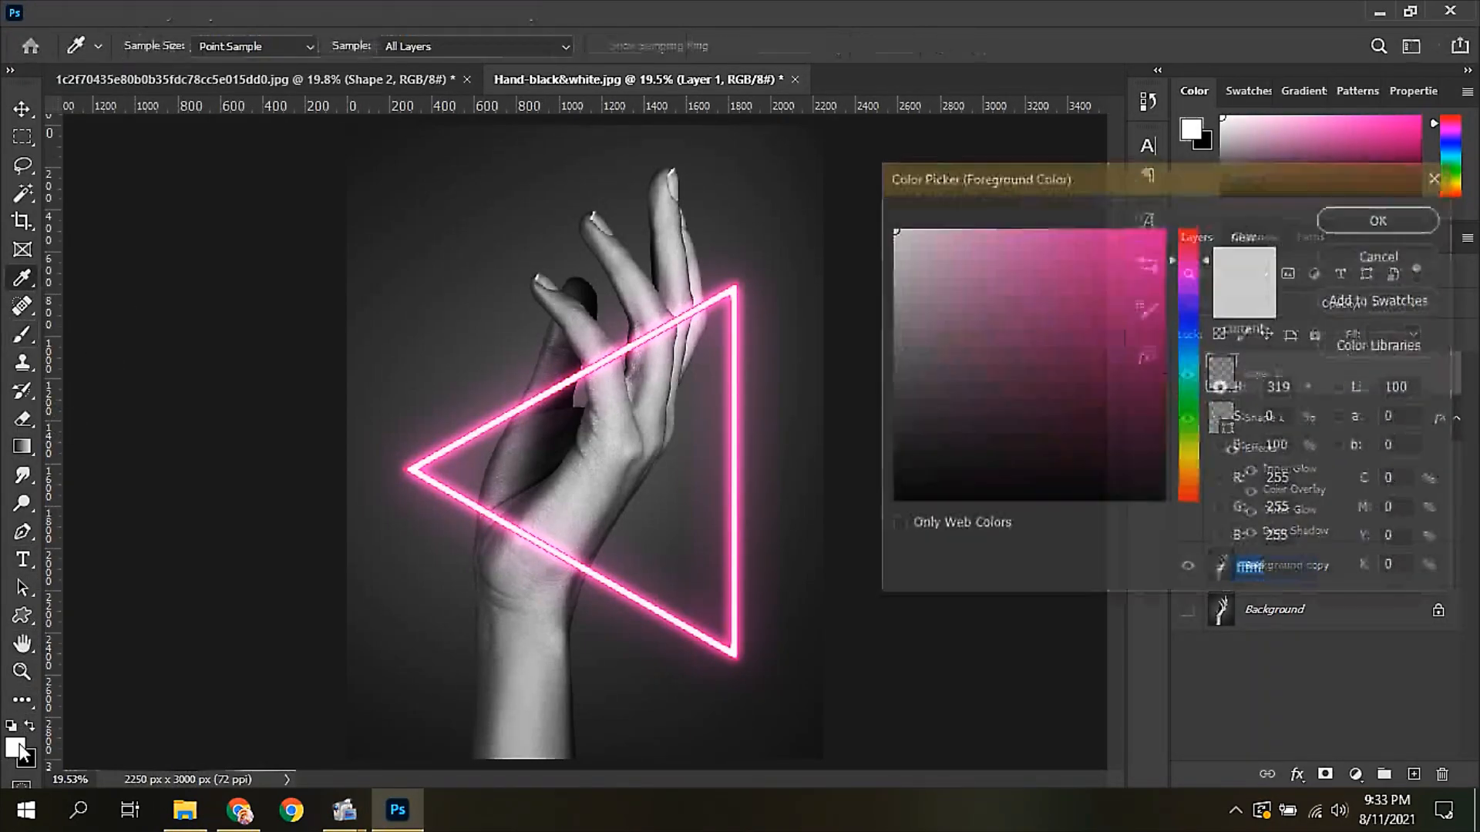
click(1152, 298)
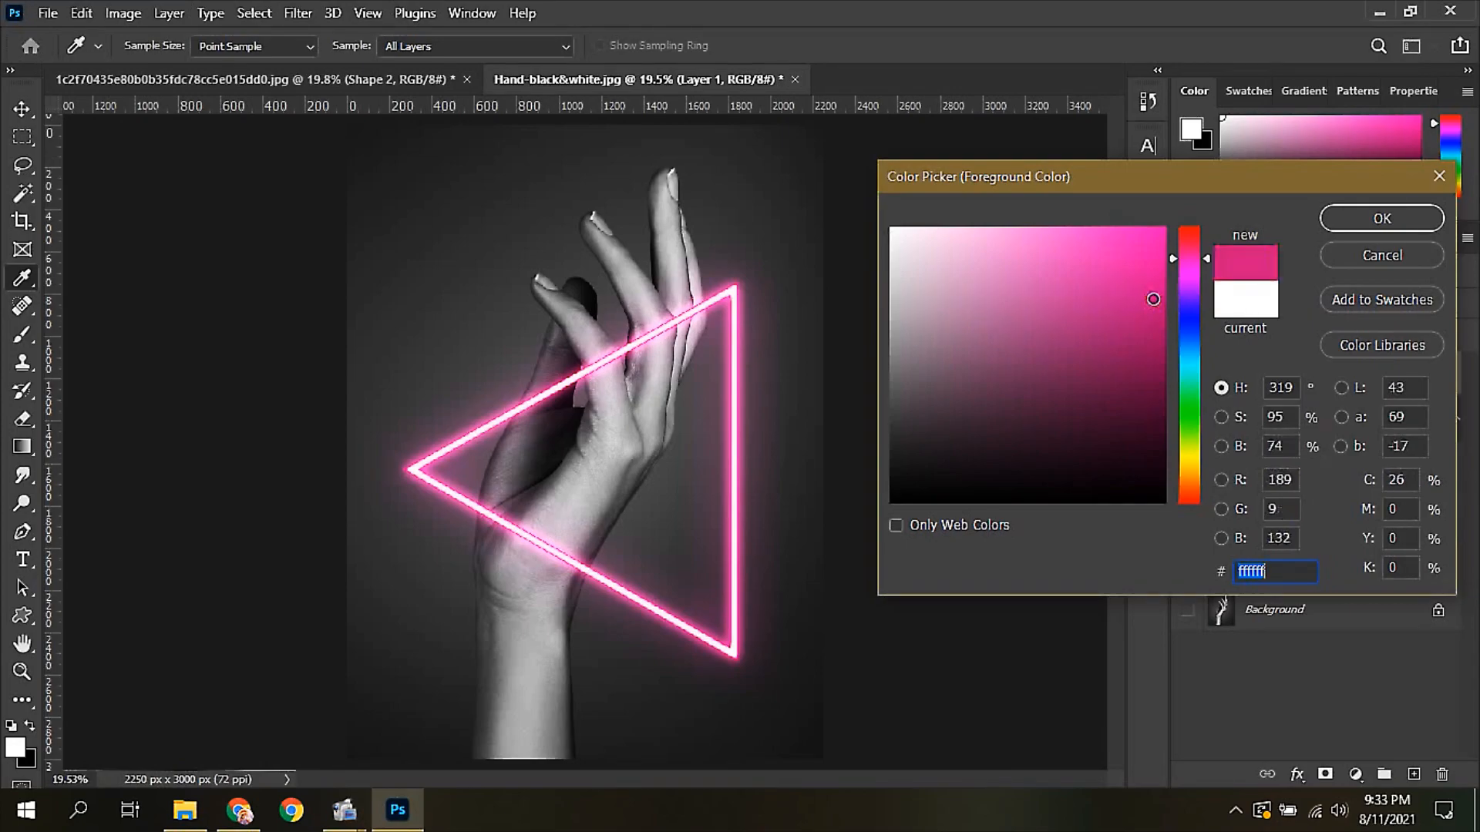
click(1294, 310)
click(751, 328)
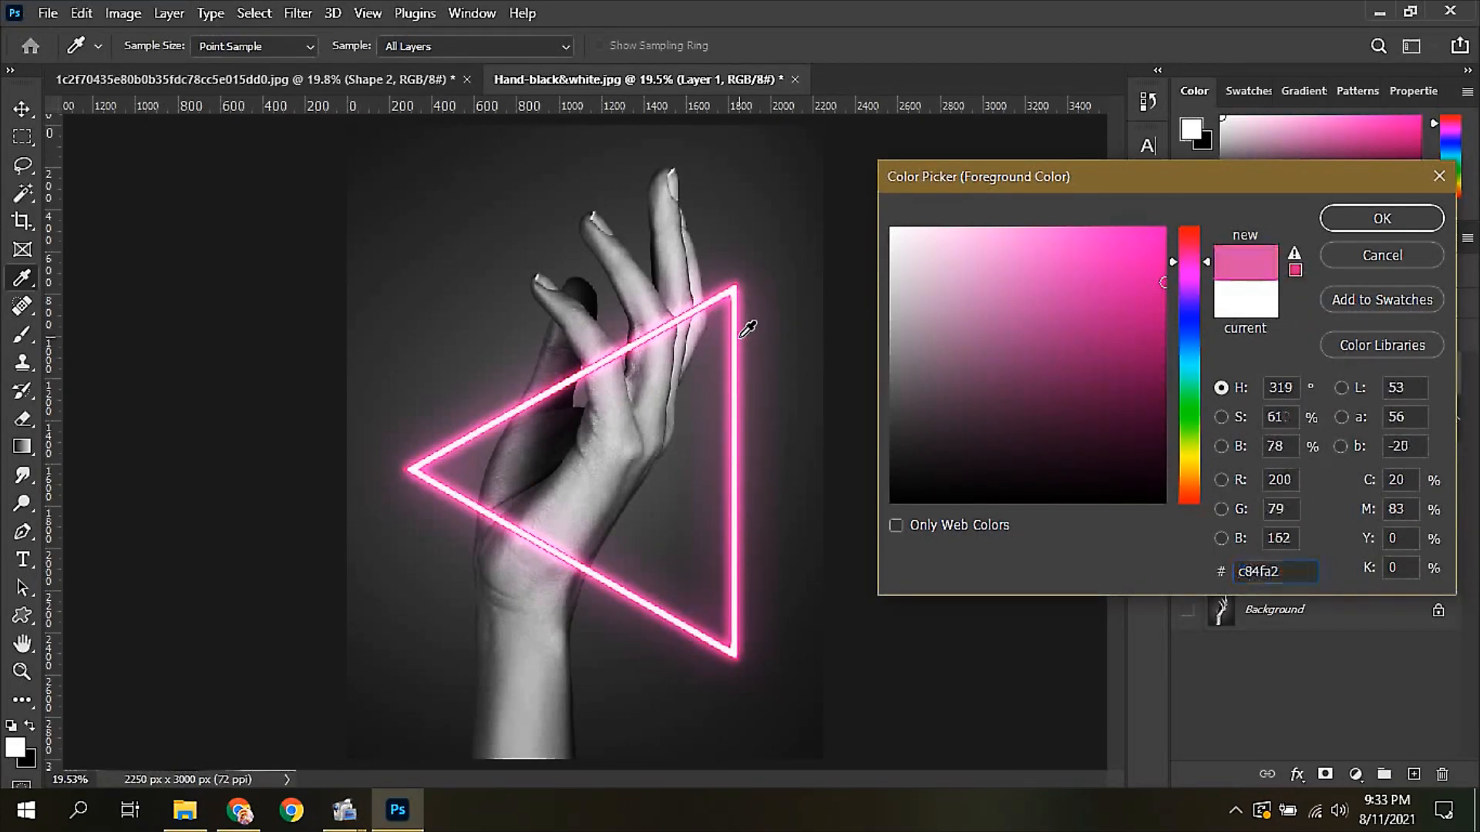
click(1105, 234)
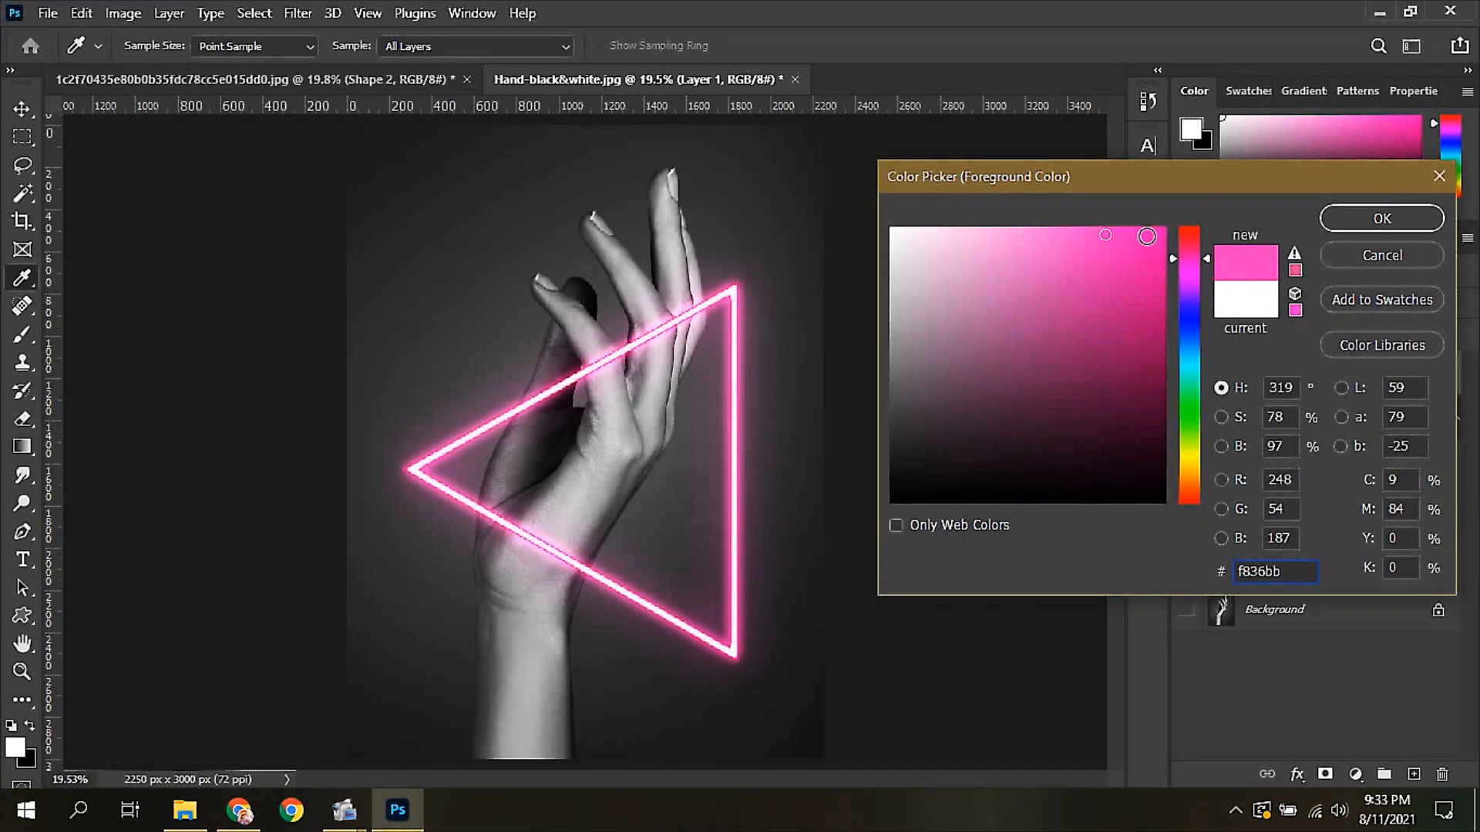
click(1348, 220)
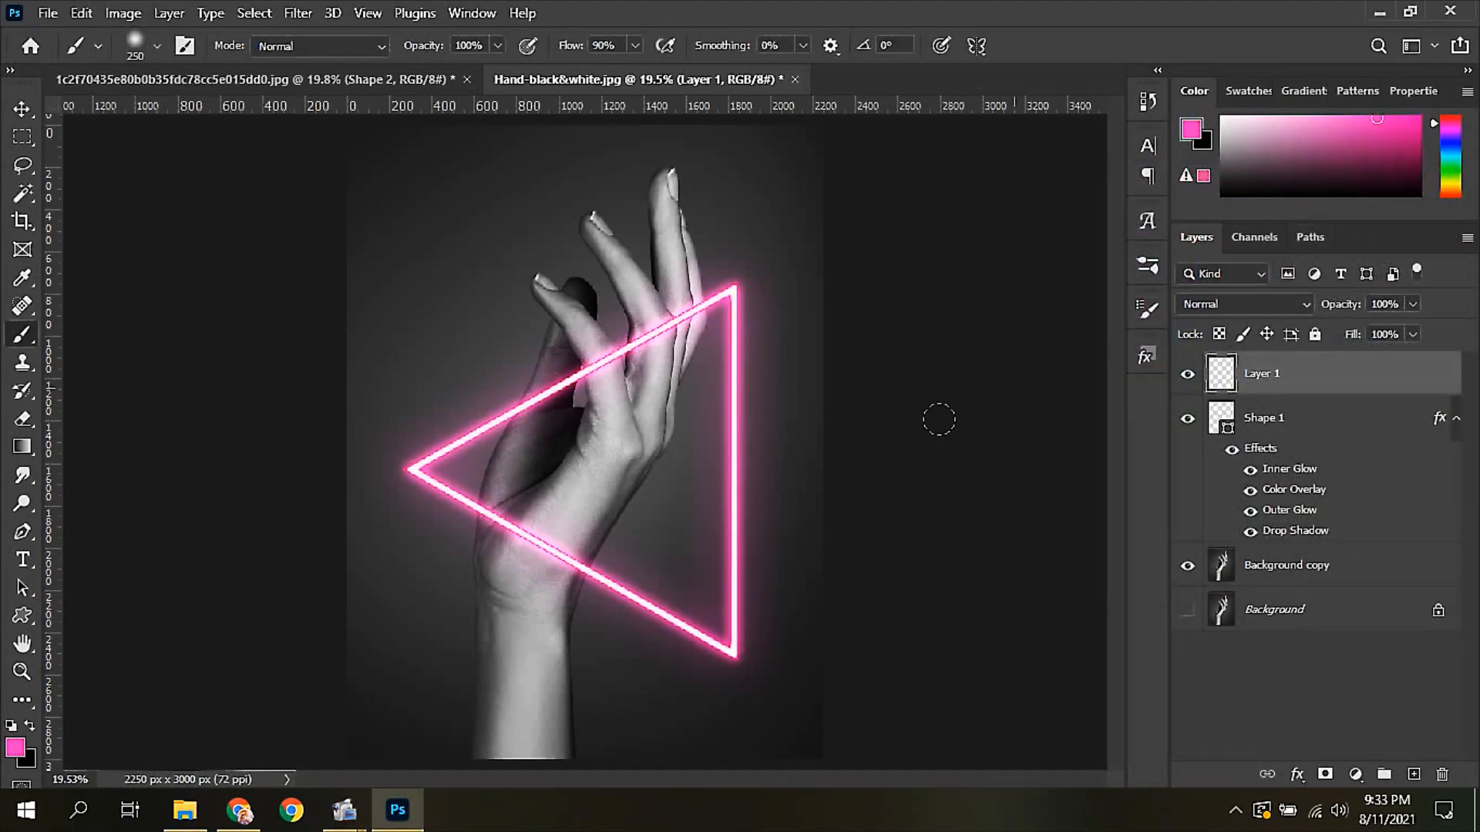
Step: Draw a closed triangular path with the Pen tool in Path mode, tracing the three corners of the neon triangle
click(22, 531)
click(158, 45)
click(143, 70)
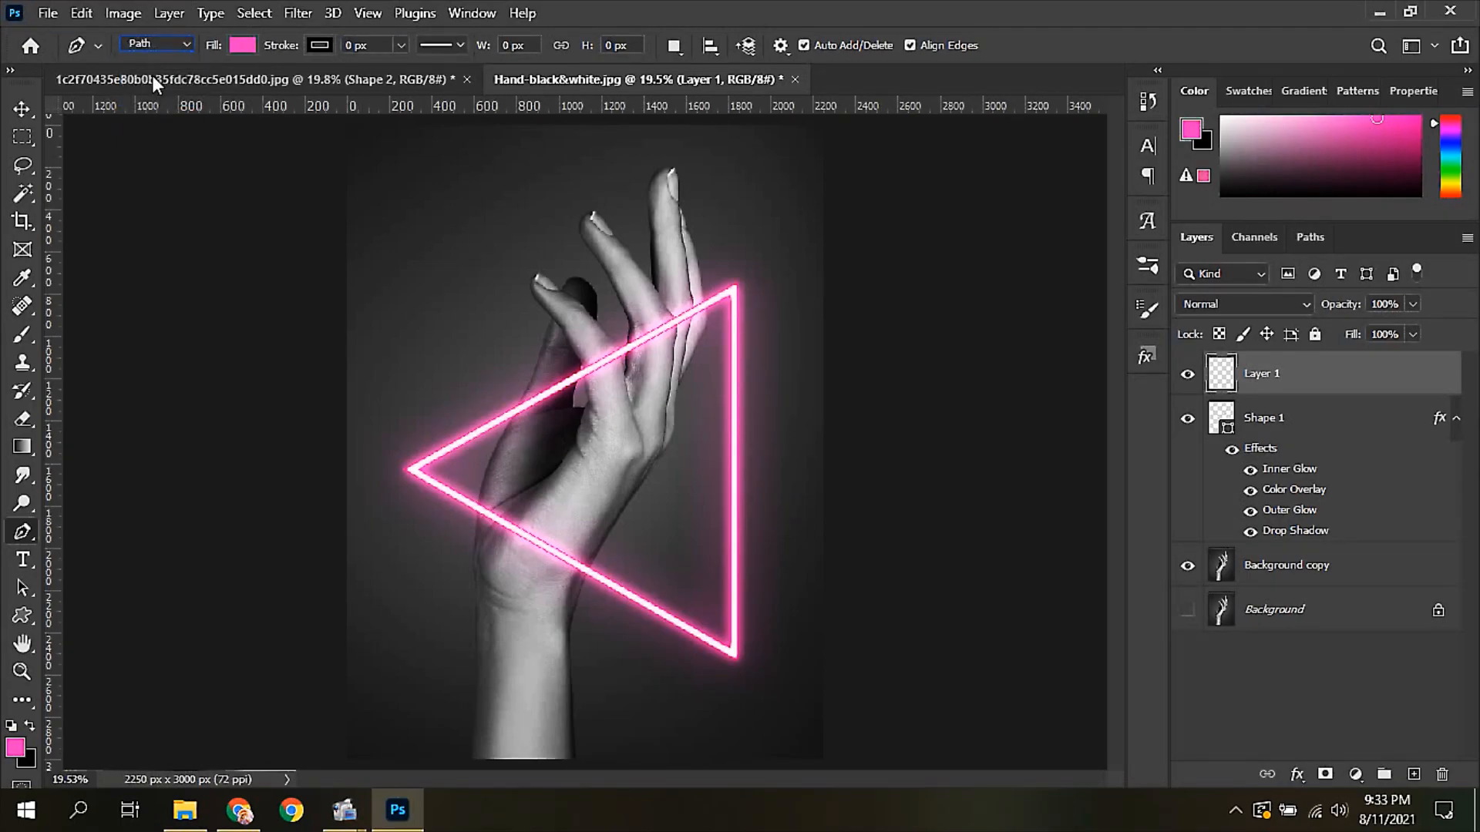
click(413, 470)
click(730, 290)
click(730, 655)
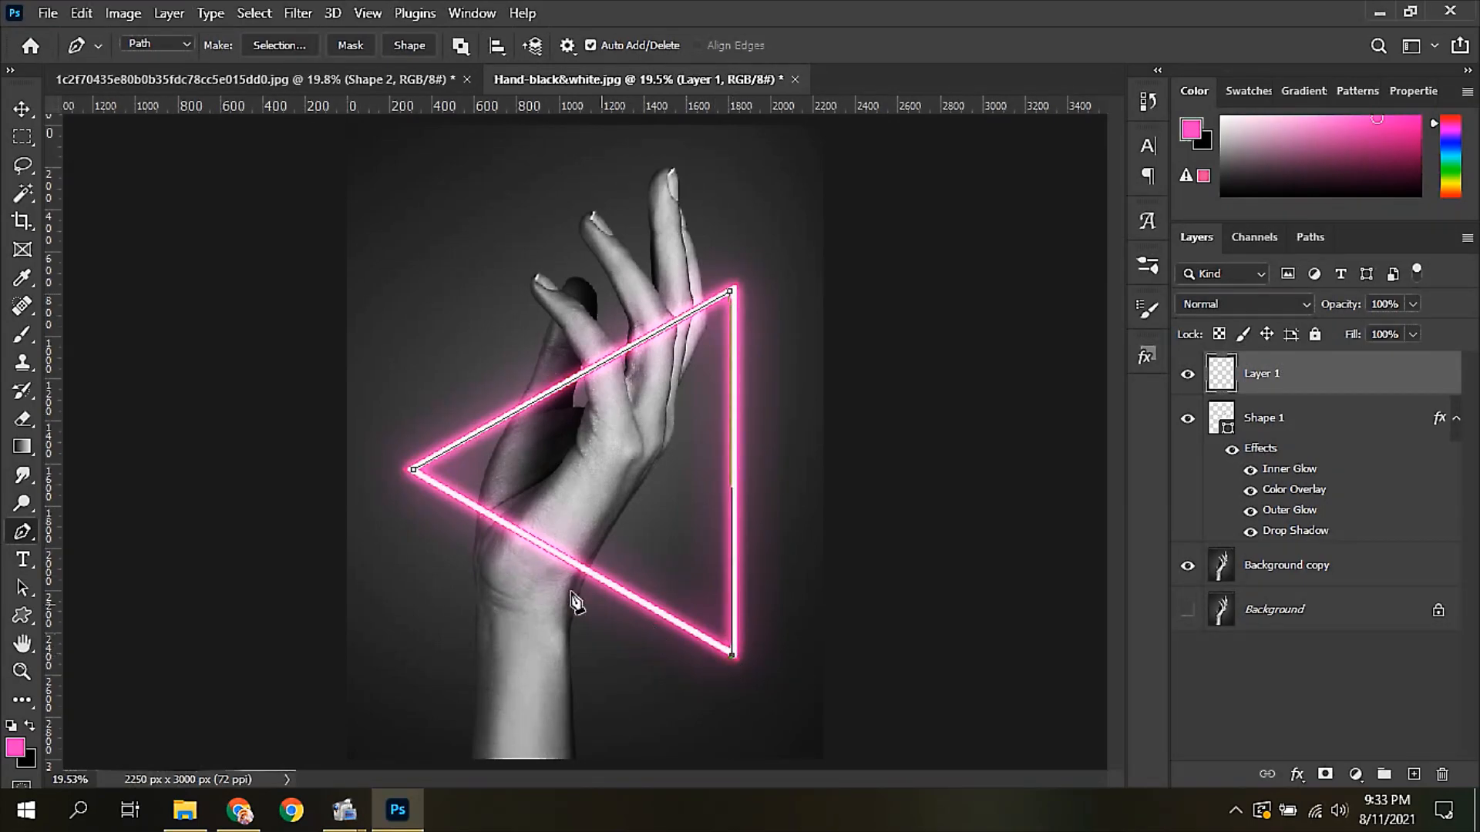
click(413, 470)
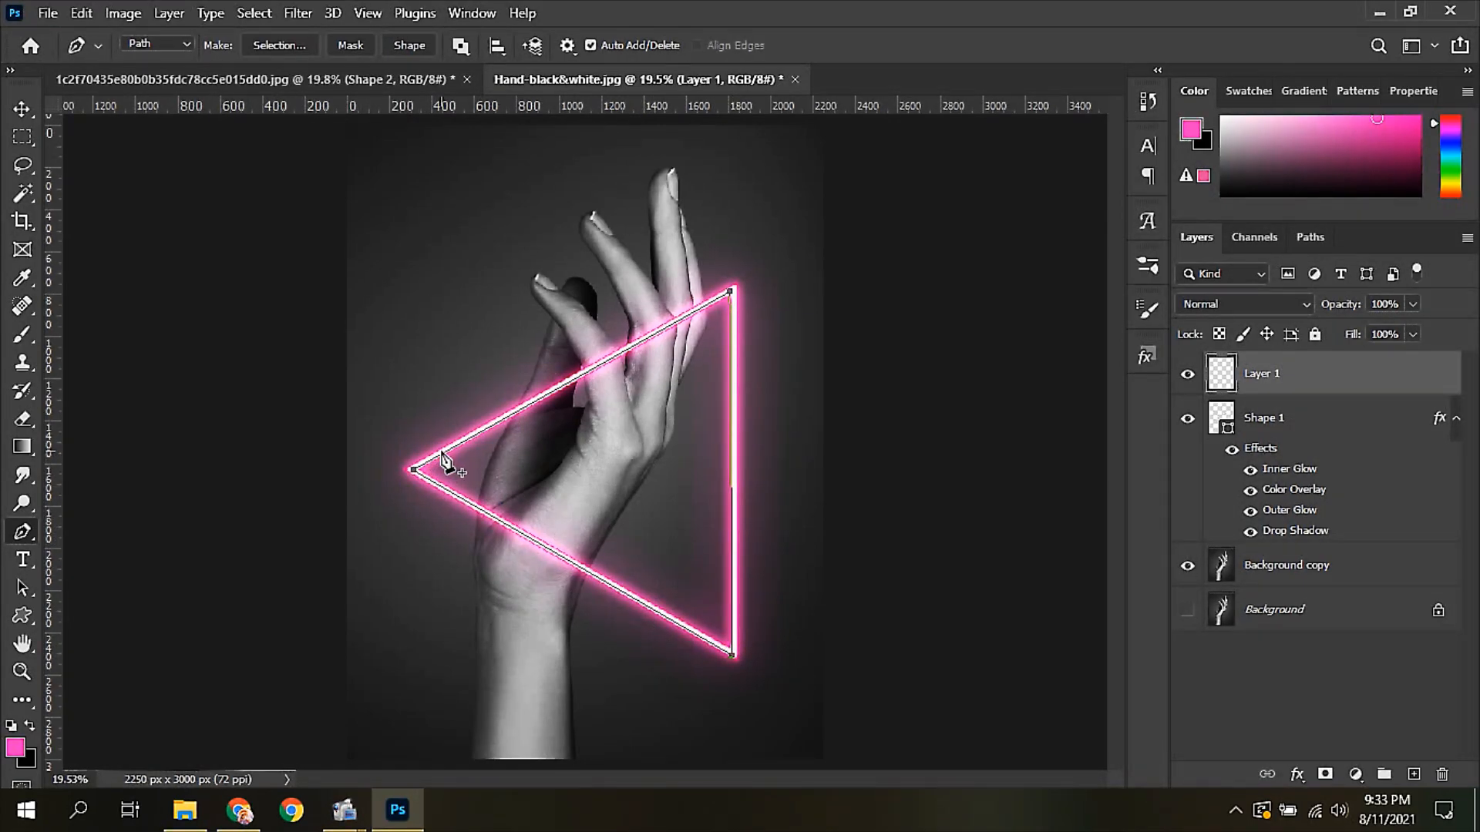
Step: Stroke the triangular path on the new layer using the Brush, without simulated pressure
right_click(441, 464)
click(480, 456)
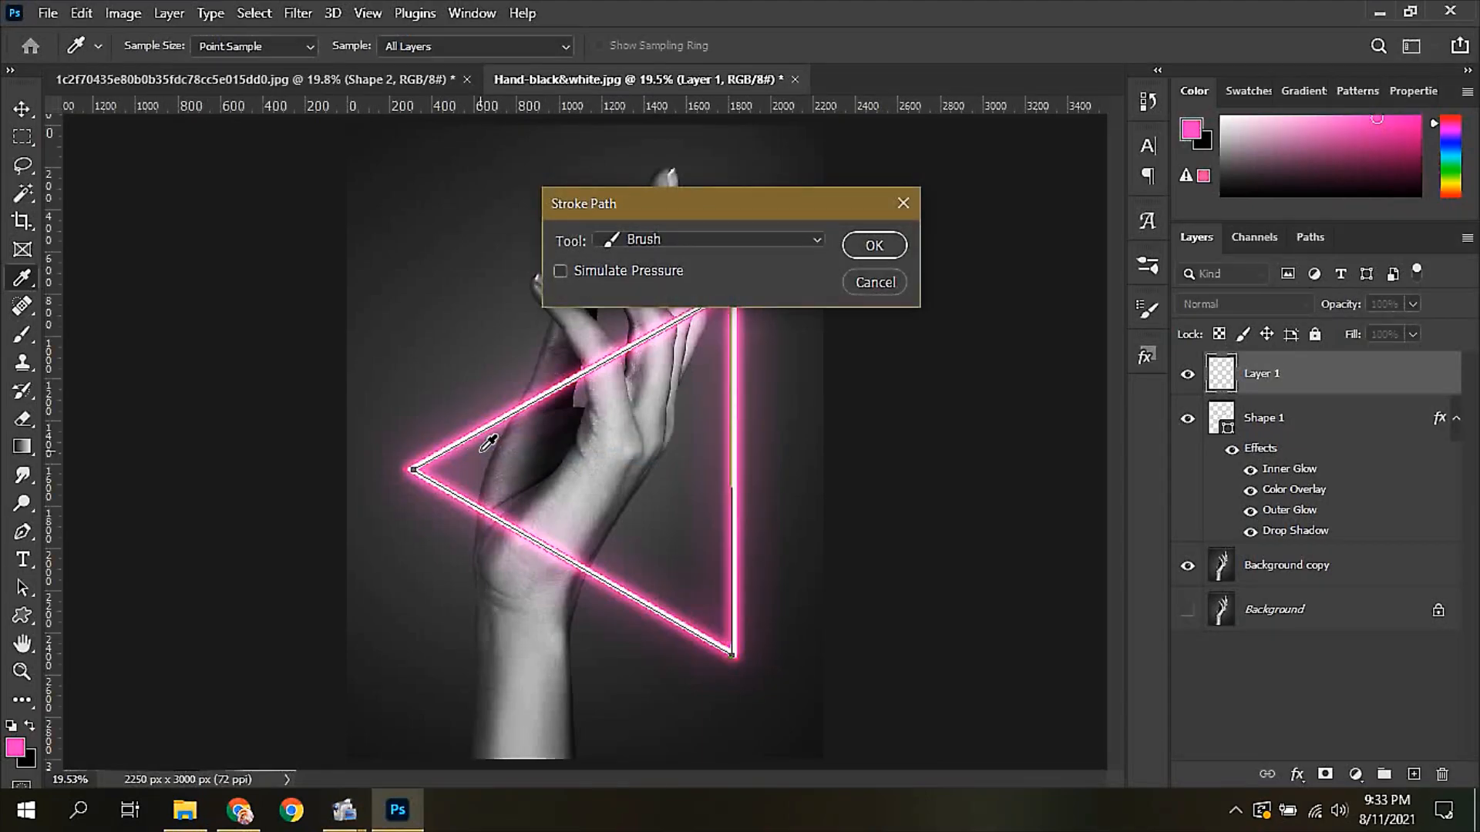
click(779, 245)
click(766, 282)
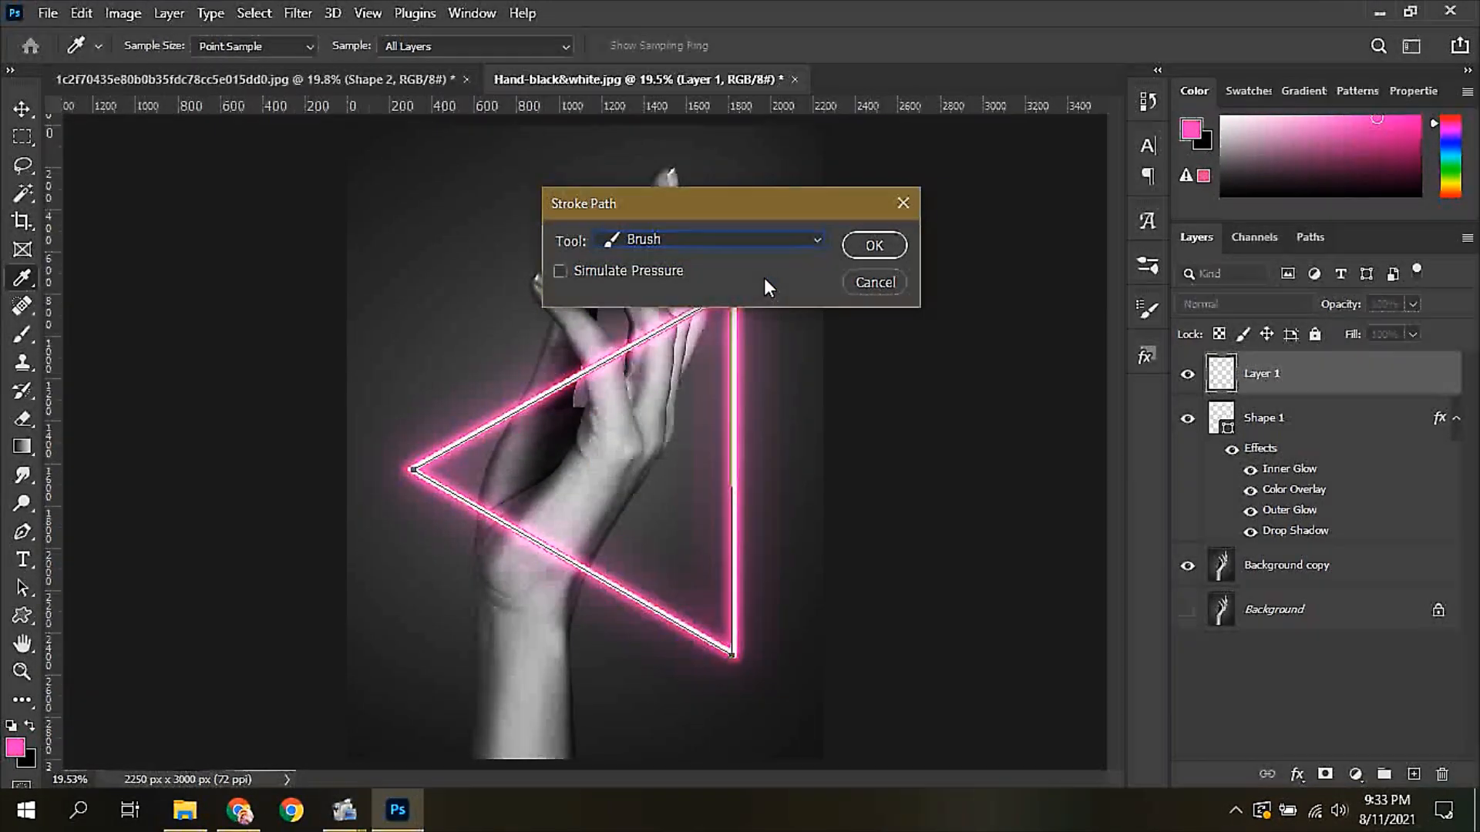
click(874, 245)
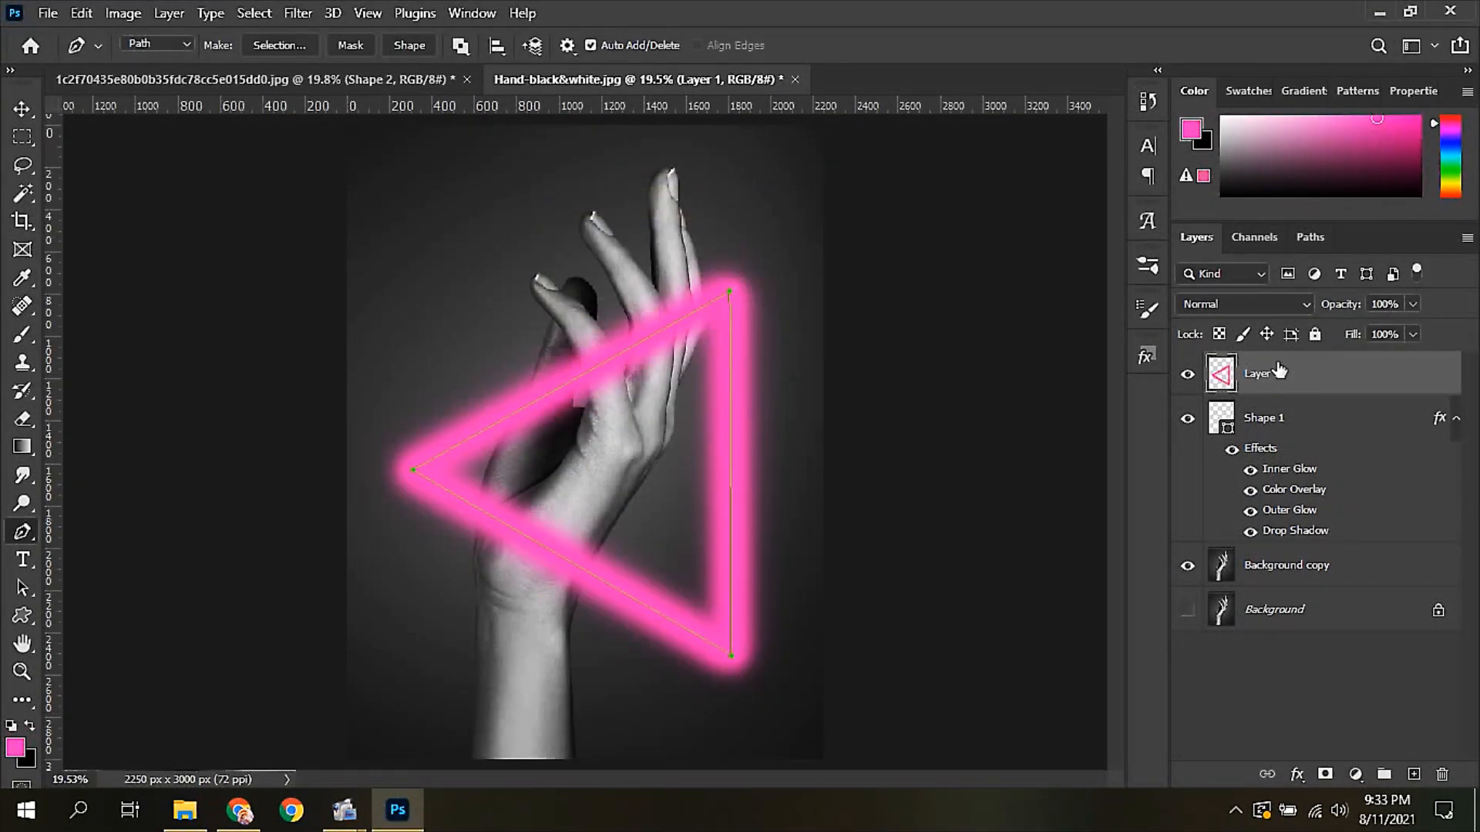
Step: Set the stroked glow layer to Linear Dodge (Add) blending with 20% fill
click(1301, 307)
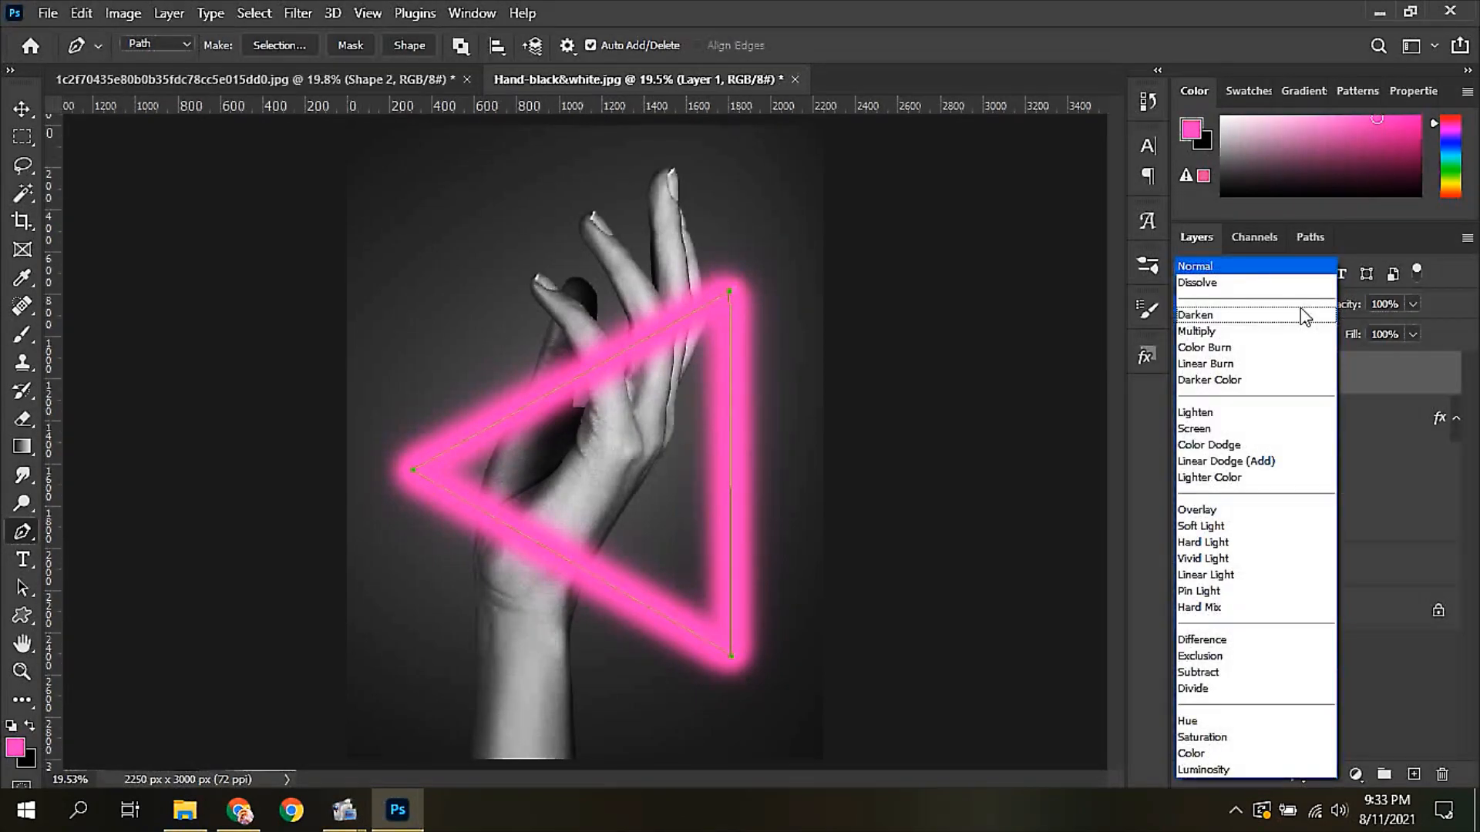
click(1264, 462)
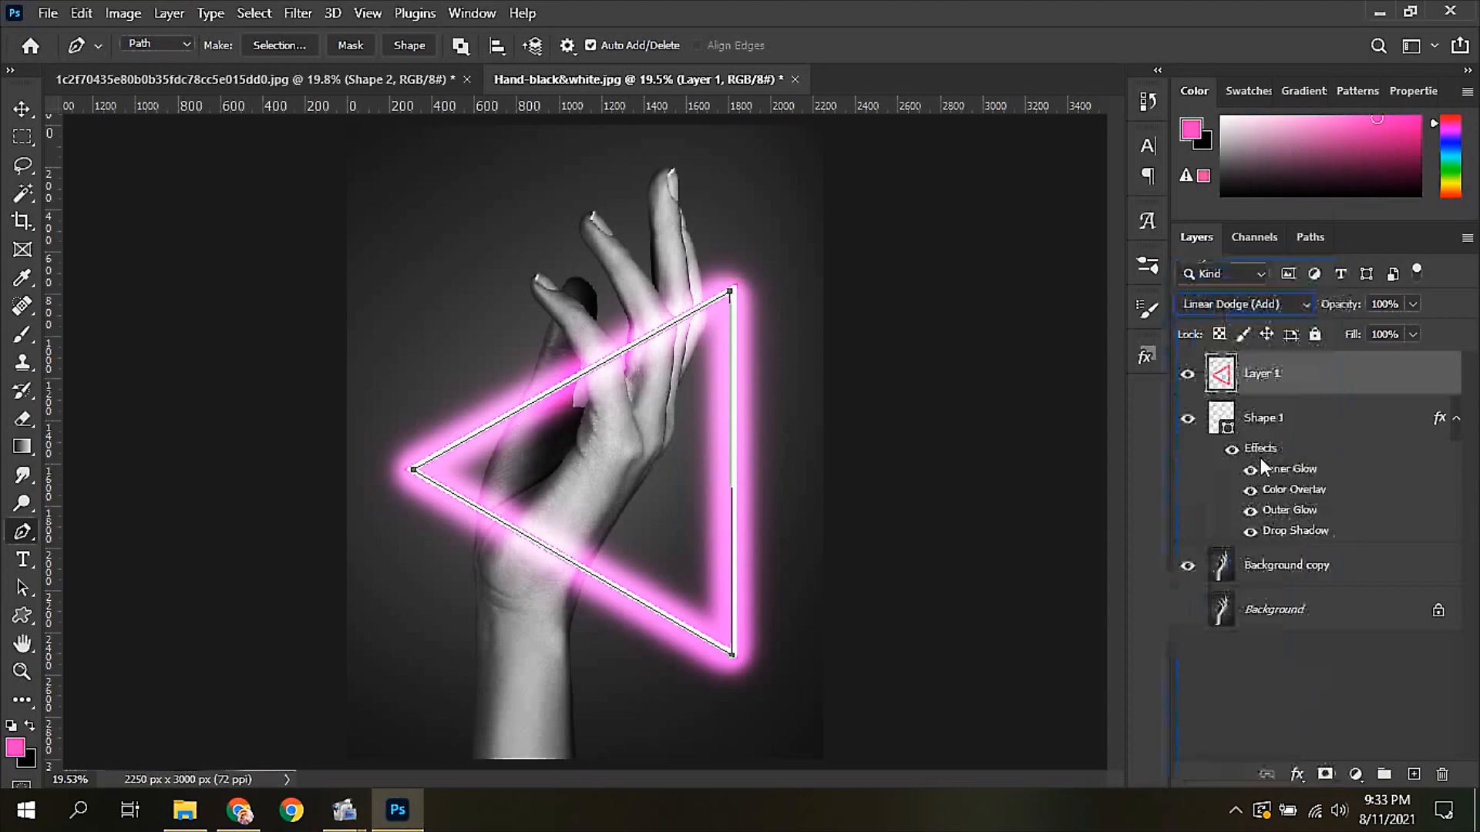
click(1414, 334)
drag(1378, 360, 1324, 359)
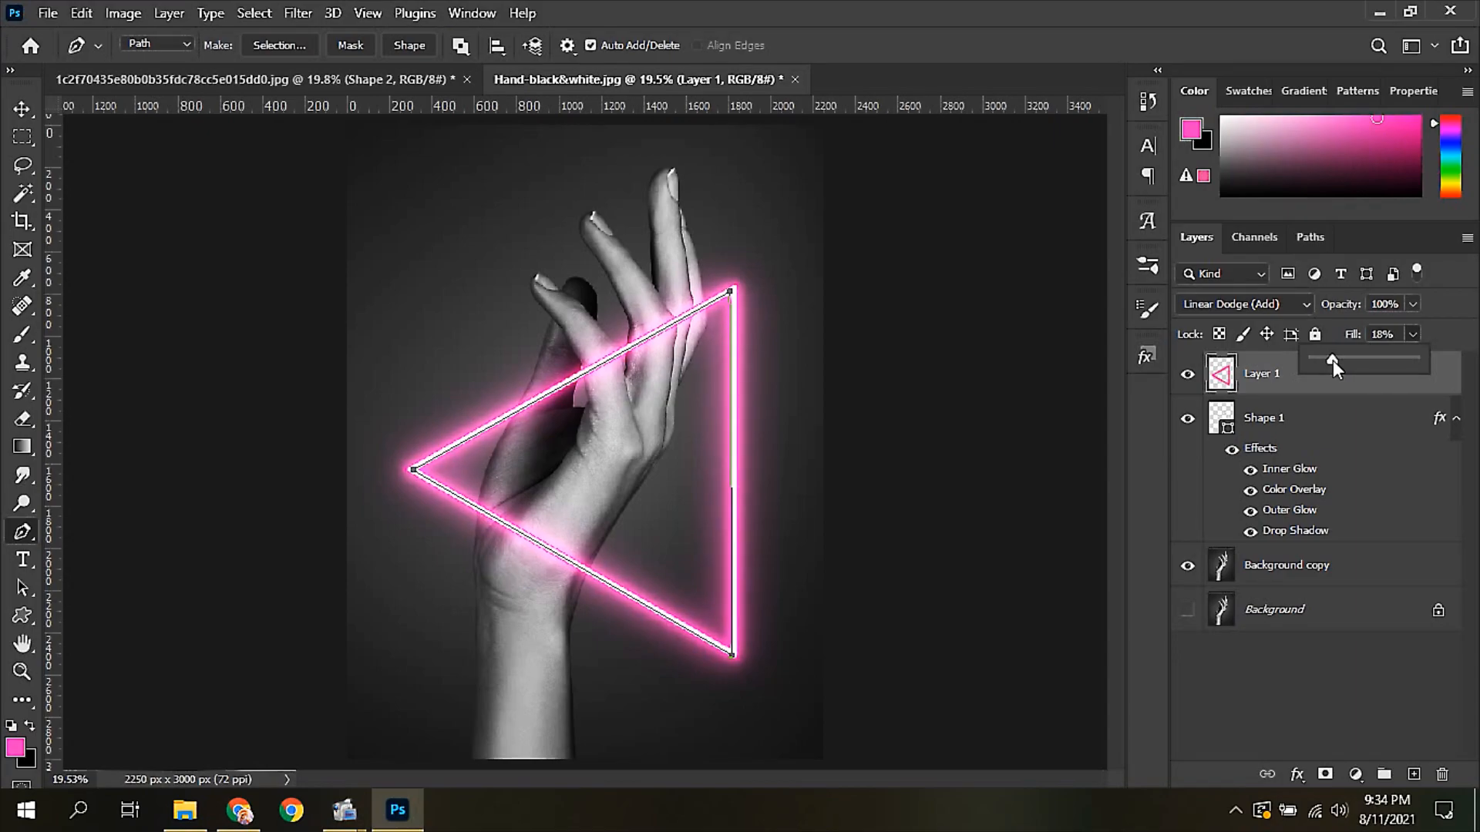
click(1387, 337)
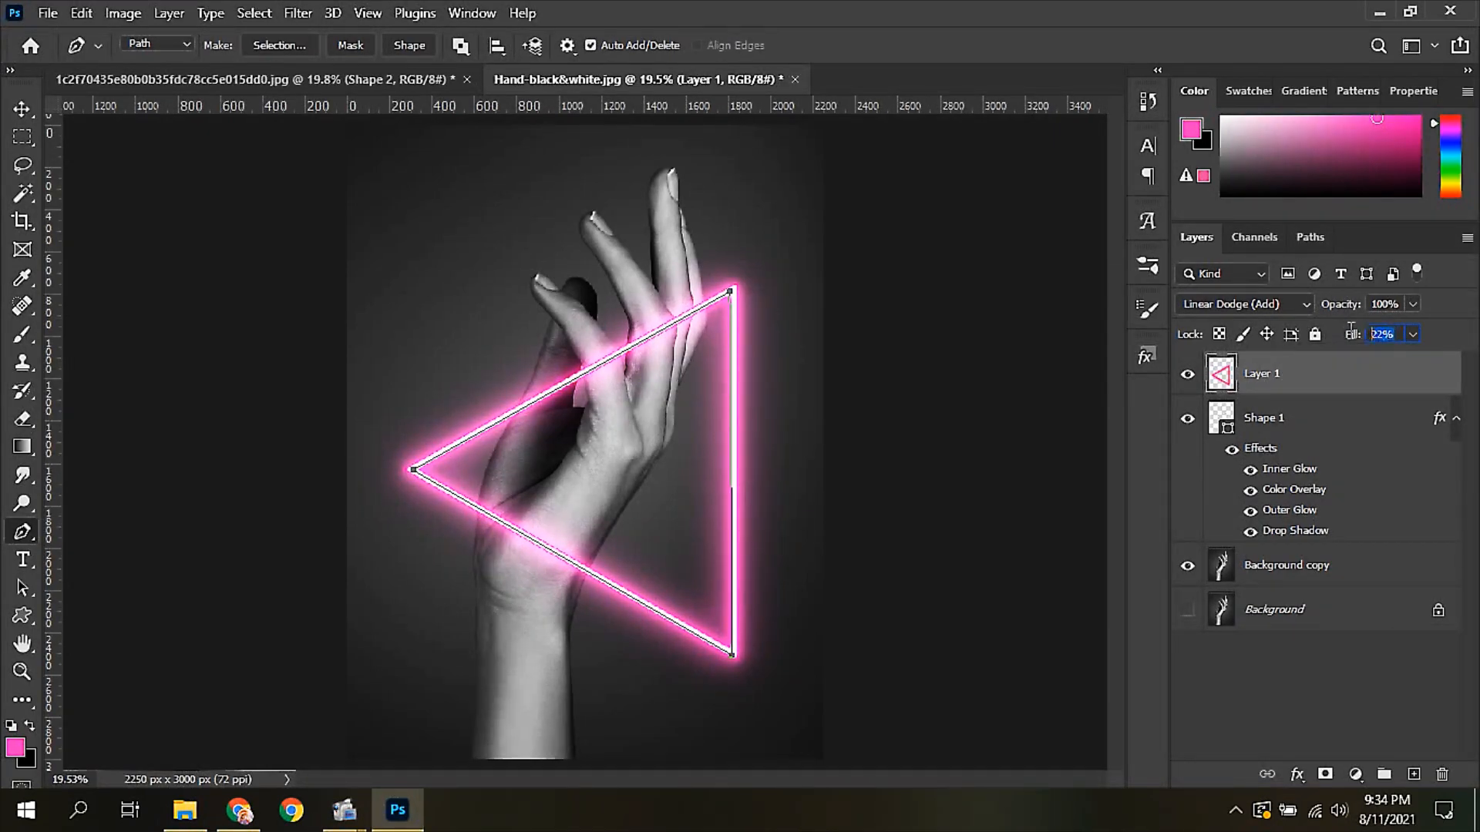
text(20)
Step: Clear the triangular path by converting it to a selection and deselecting it
right_click(733, 395)
click(801, 397)
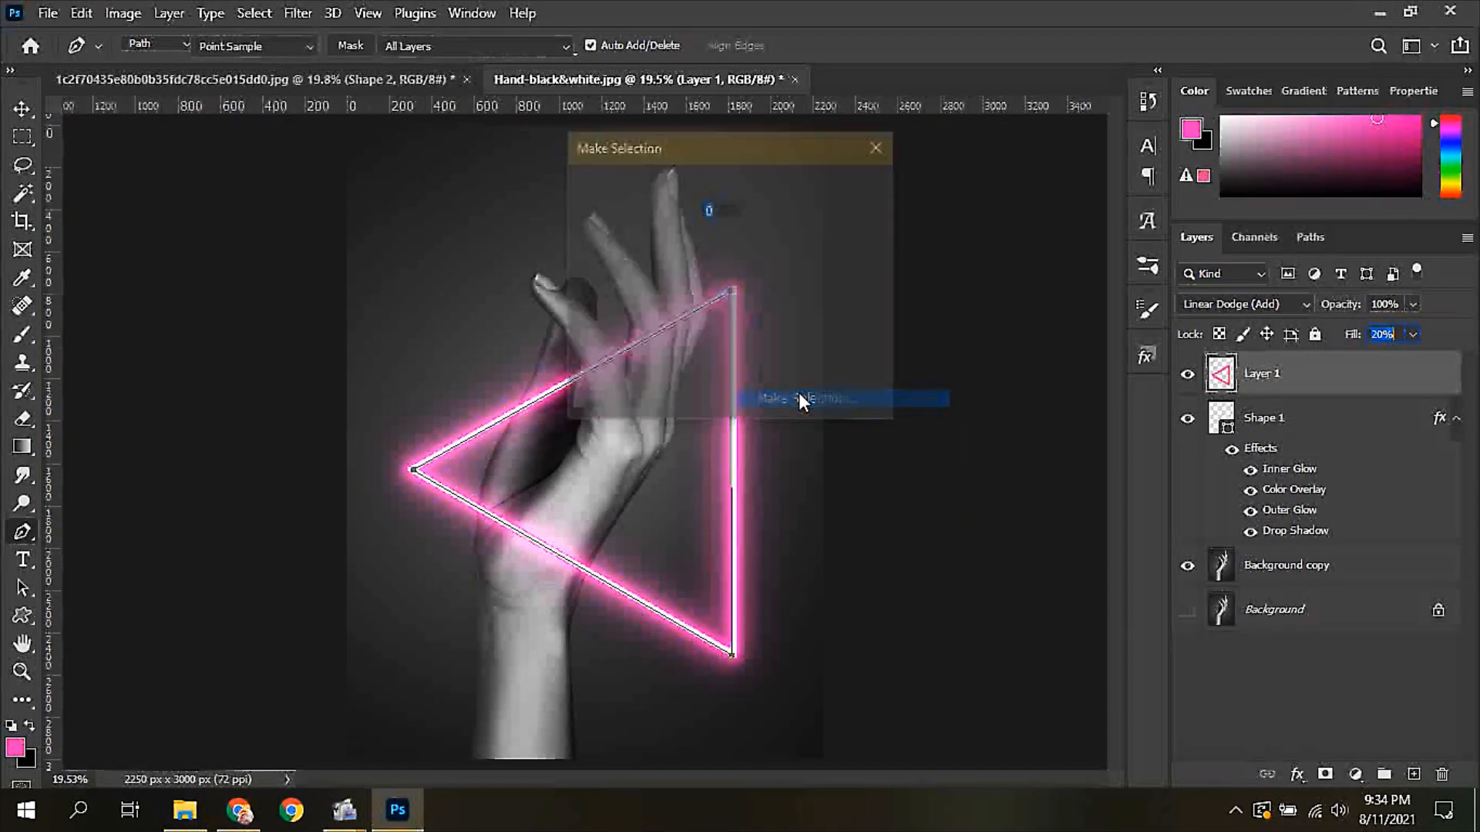
click(854, 192)
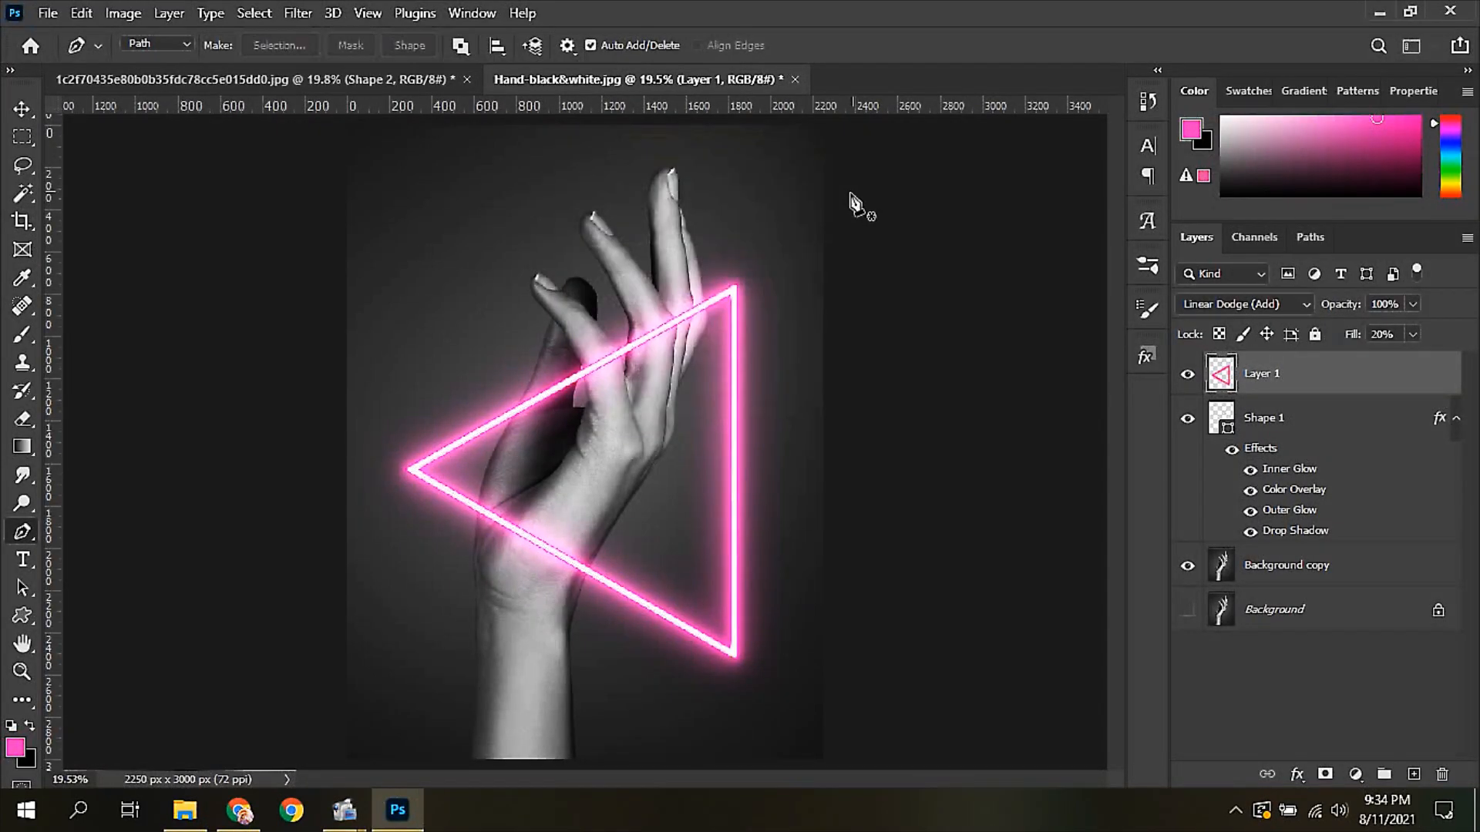
key(ctrl+d)
Step: Group the stroked glow layer with the triangle shape layer
click(30, 109)
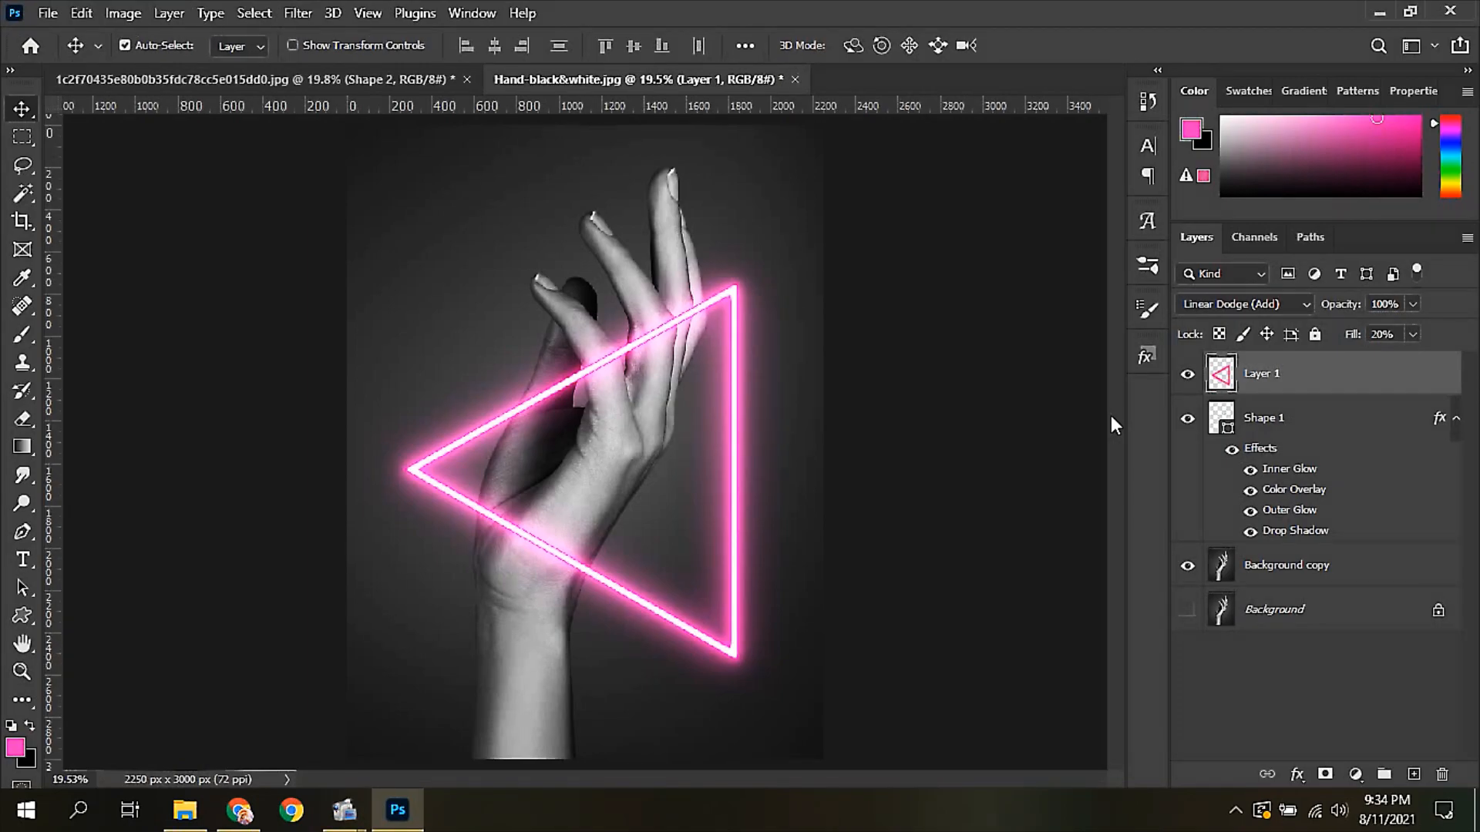
shift+click(1276, 422)
key(ctrl+g)
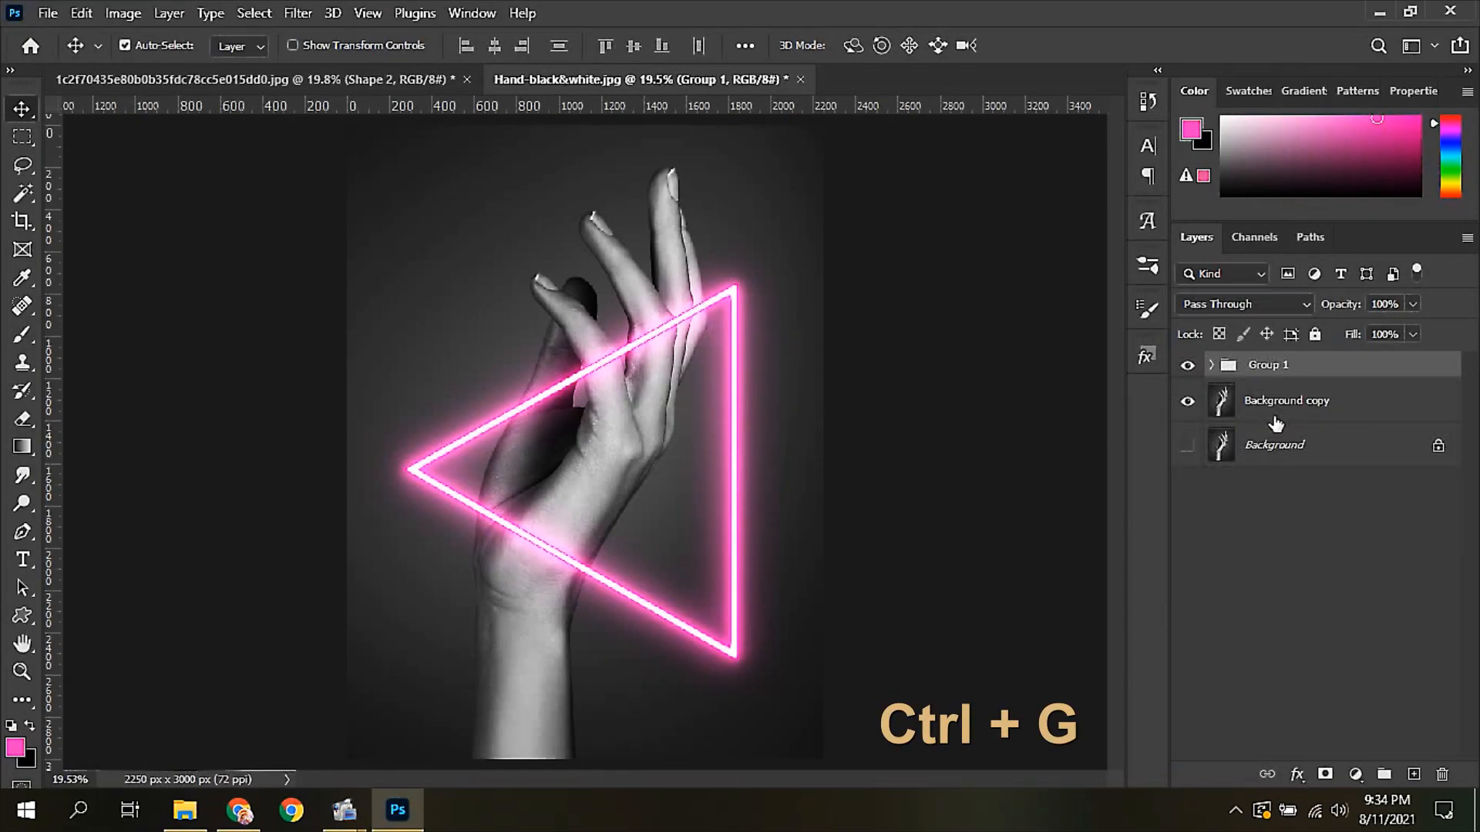
Step: Select the hand on the Background copy layer using the Subject selection
click(1225, 402)
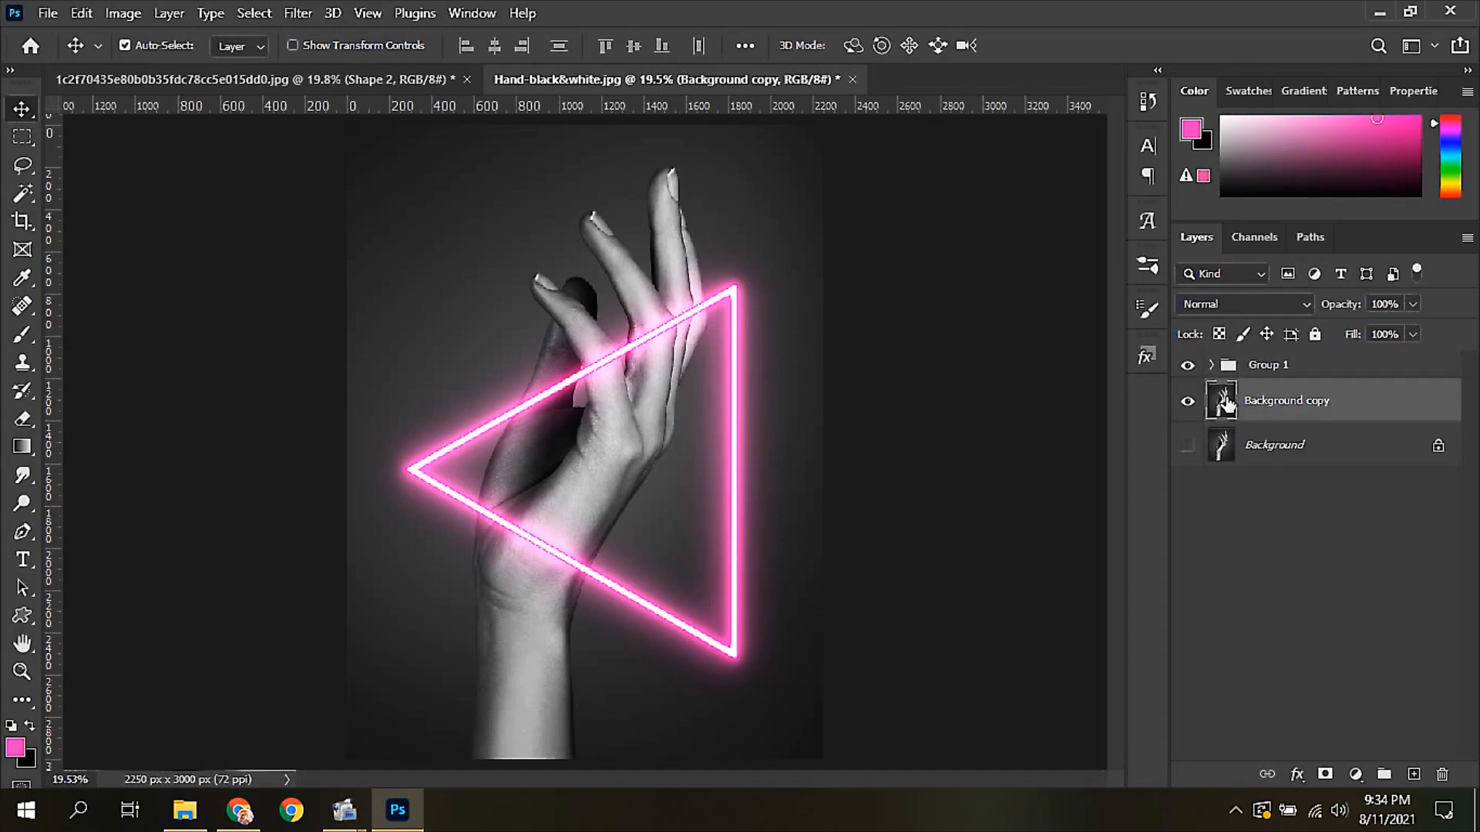
click(254, 13)
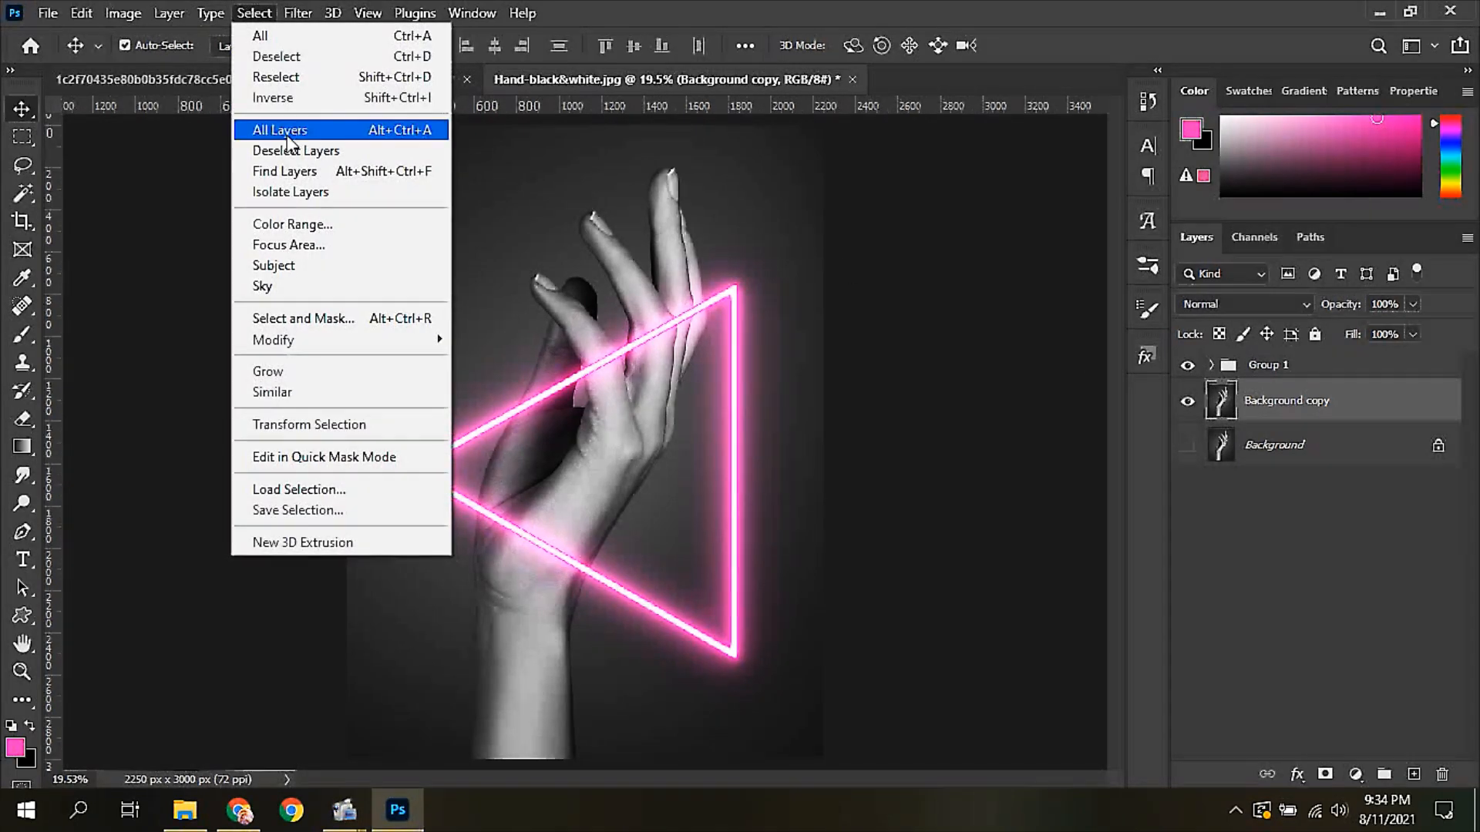
click(306, 266)
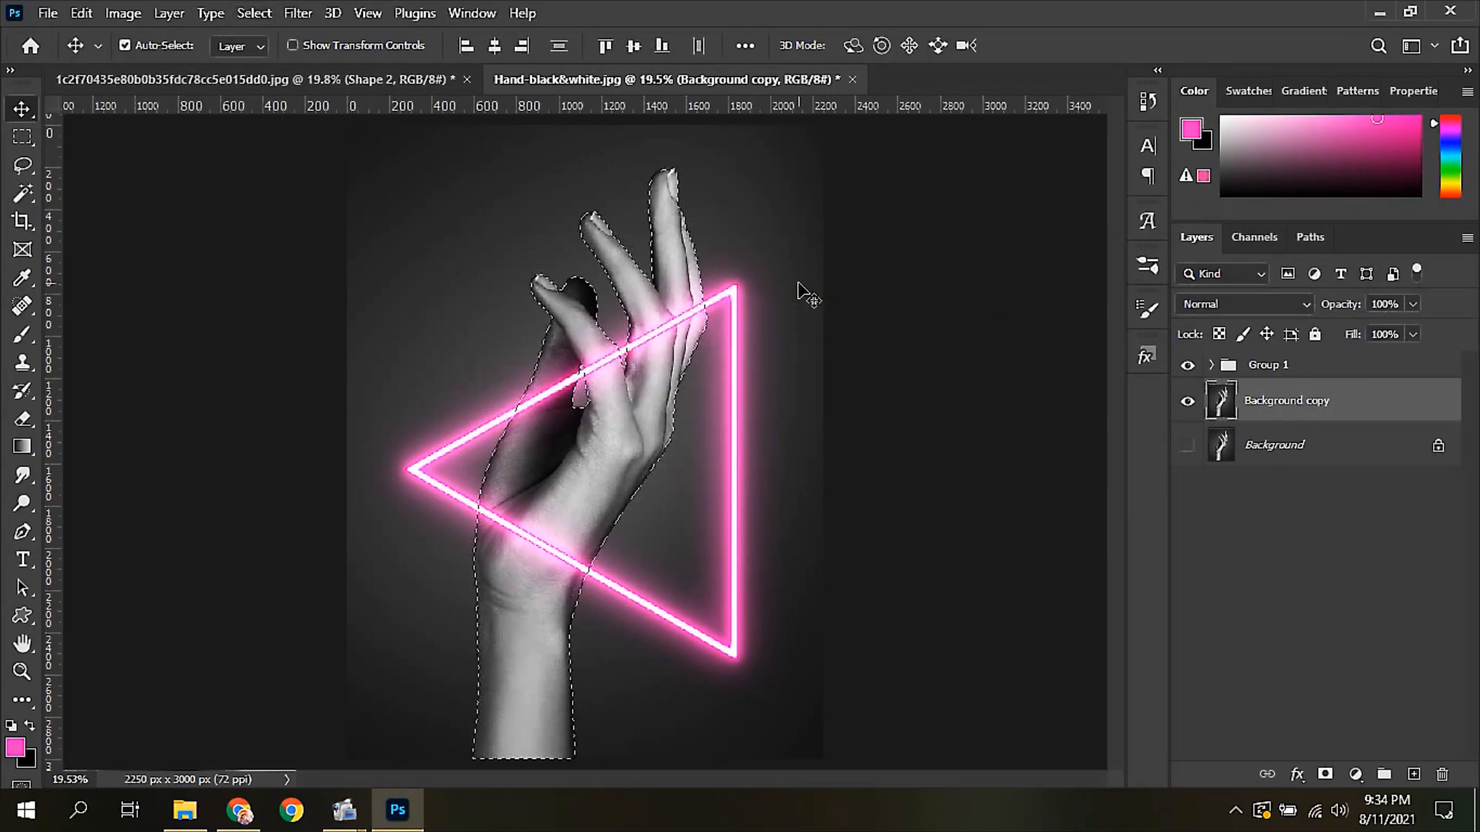
Step: Add a layer mask to the triangle group from the hand selection and invert the mask
click(1267, 367)
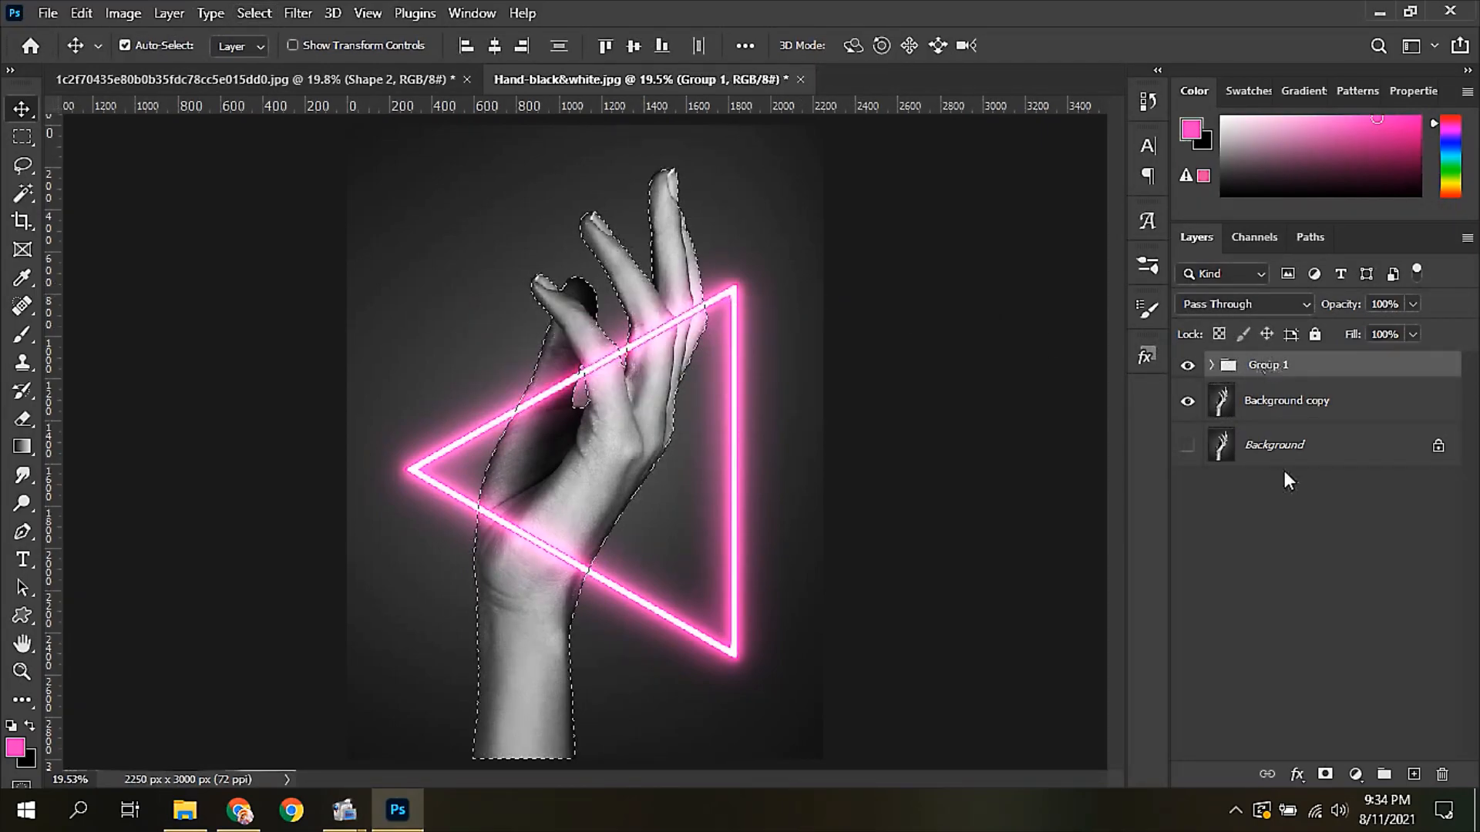
click(1324, 774)
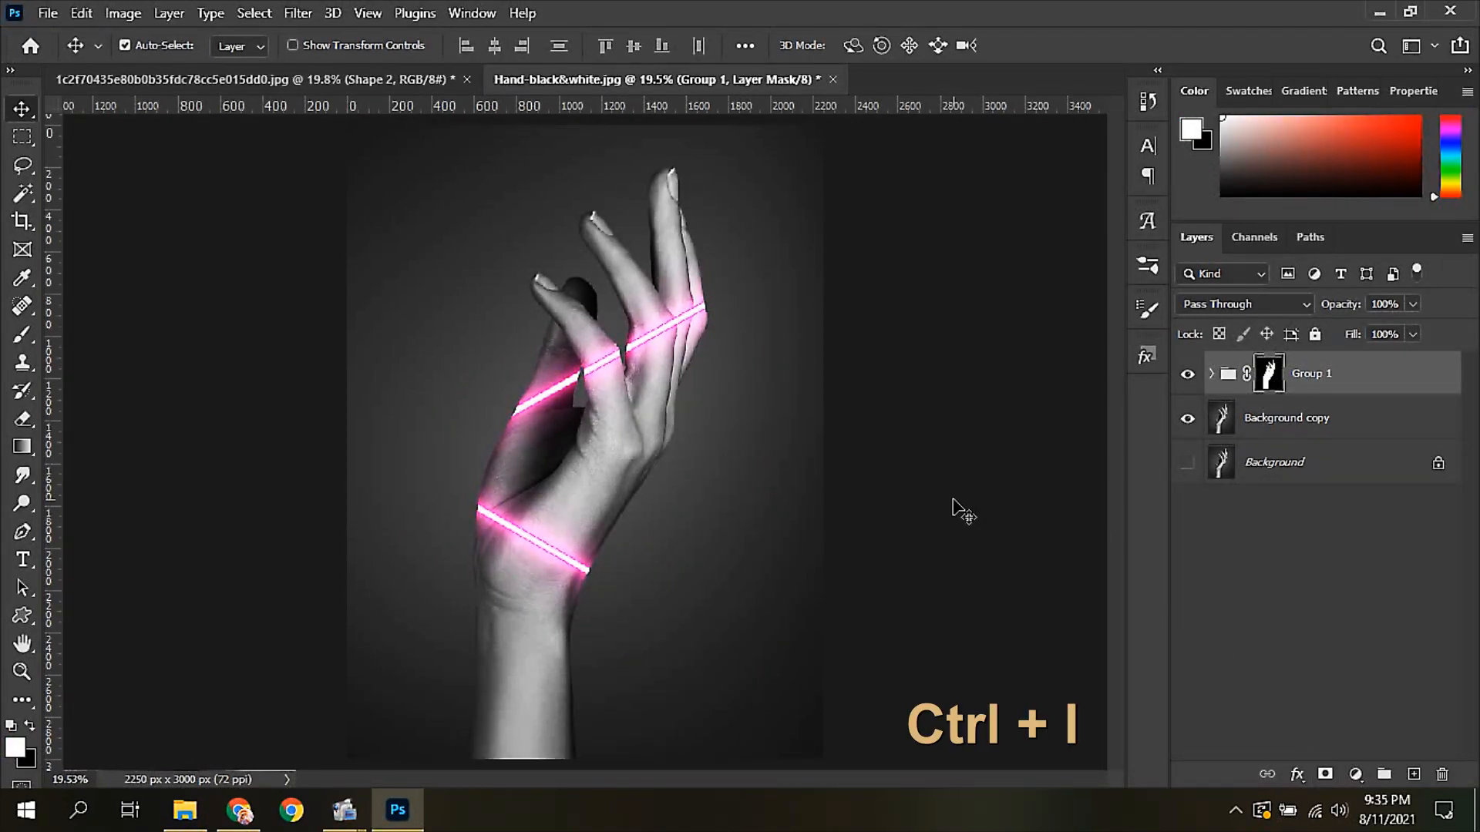
key(ctrl+i)
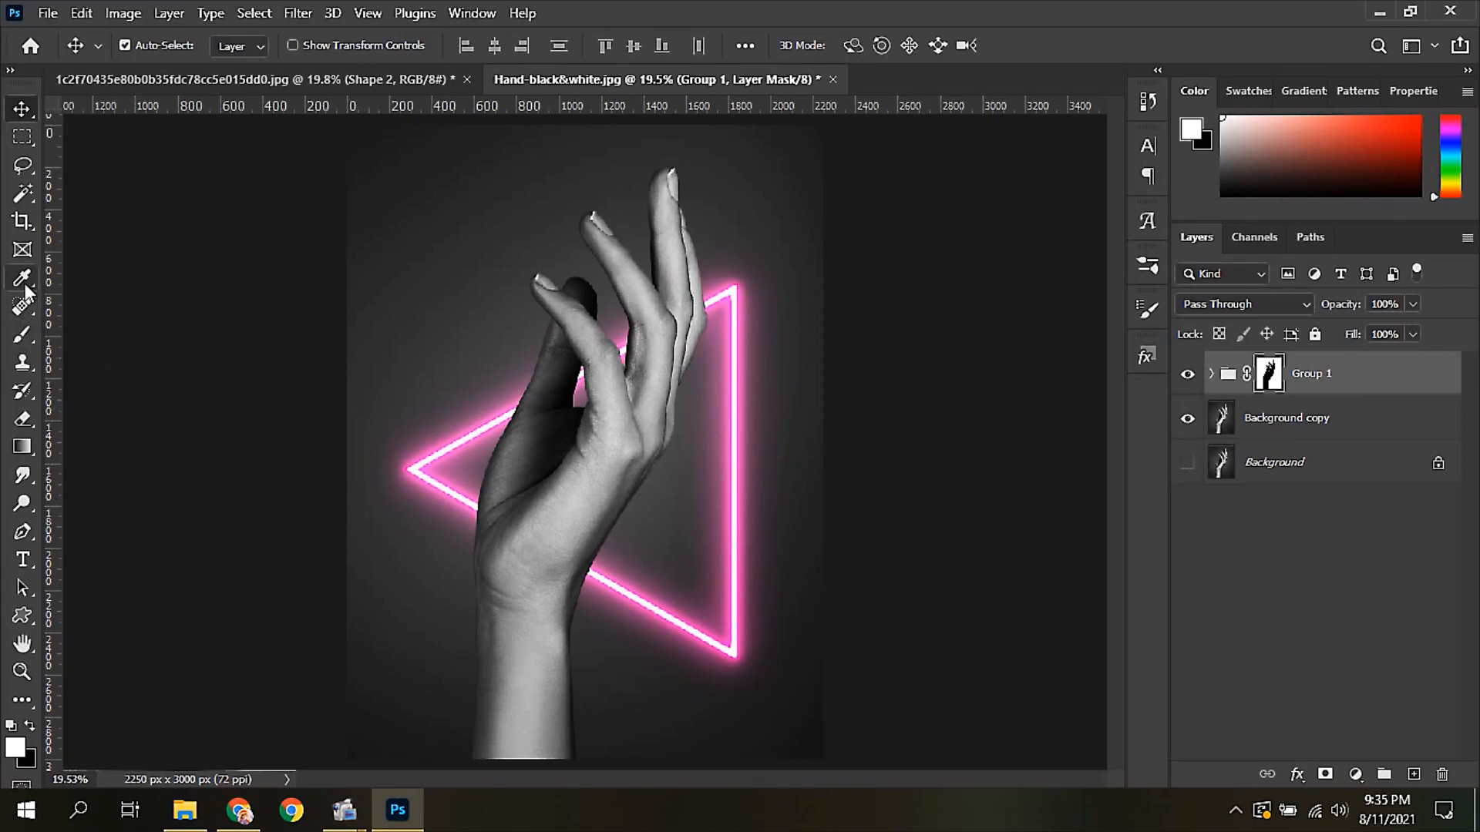
Step: Paint white on the group mask to reveal the triangle's lower side across the wrist and its upper side across the thumb
click(29, 336)
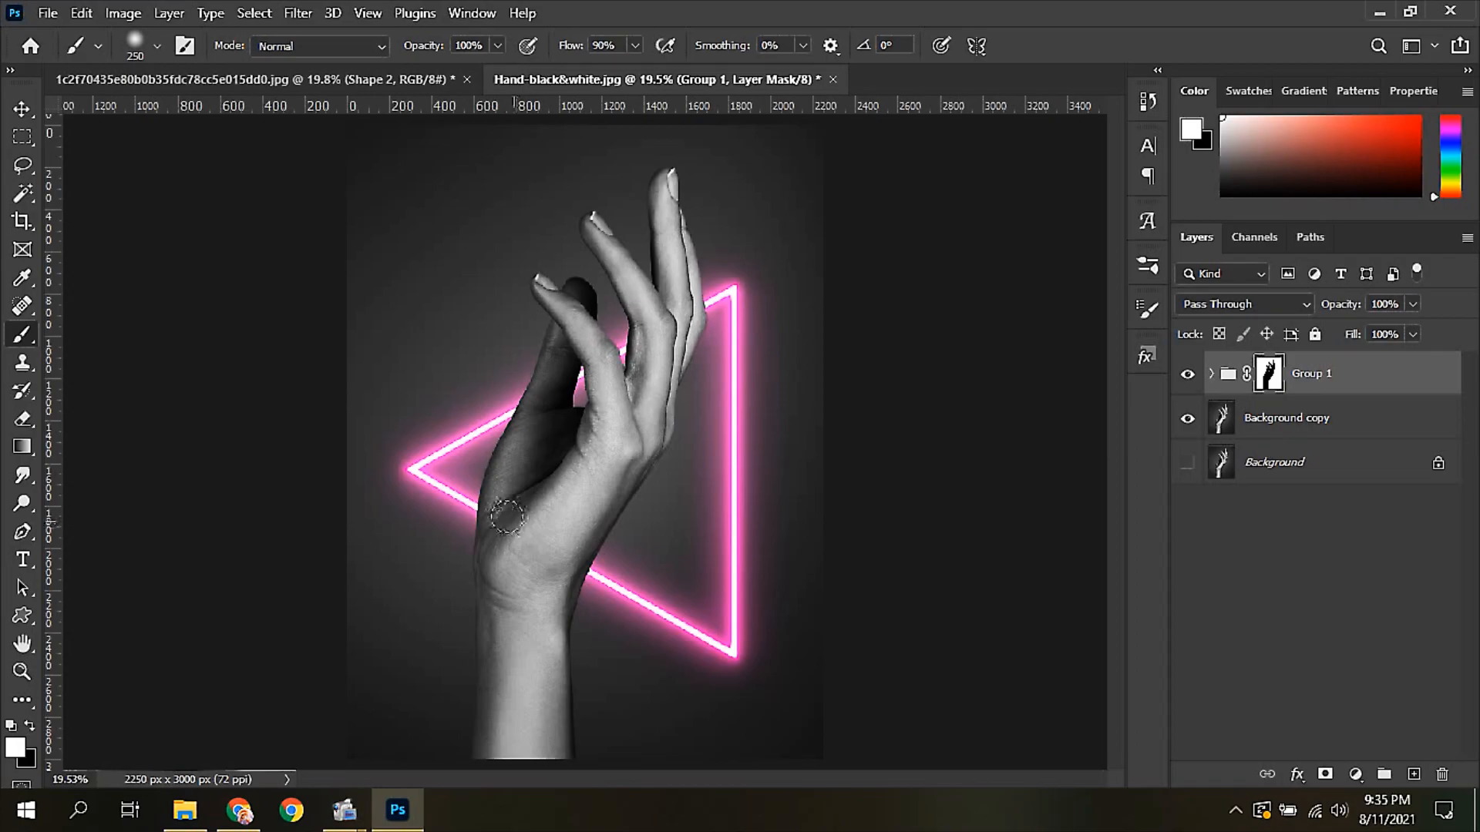
drag(477, 509, 598, 569)
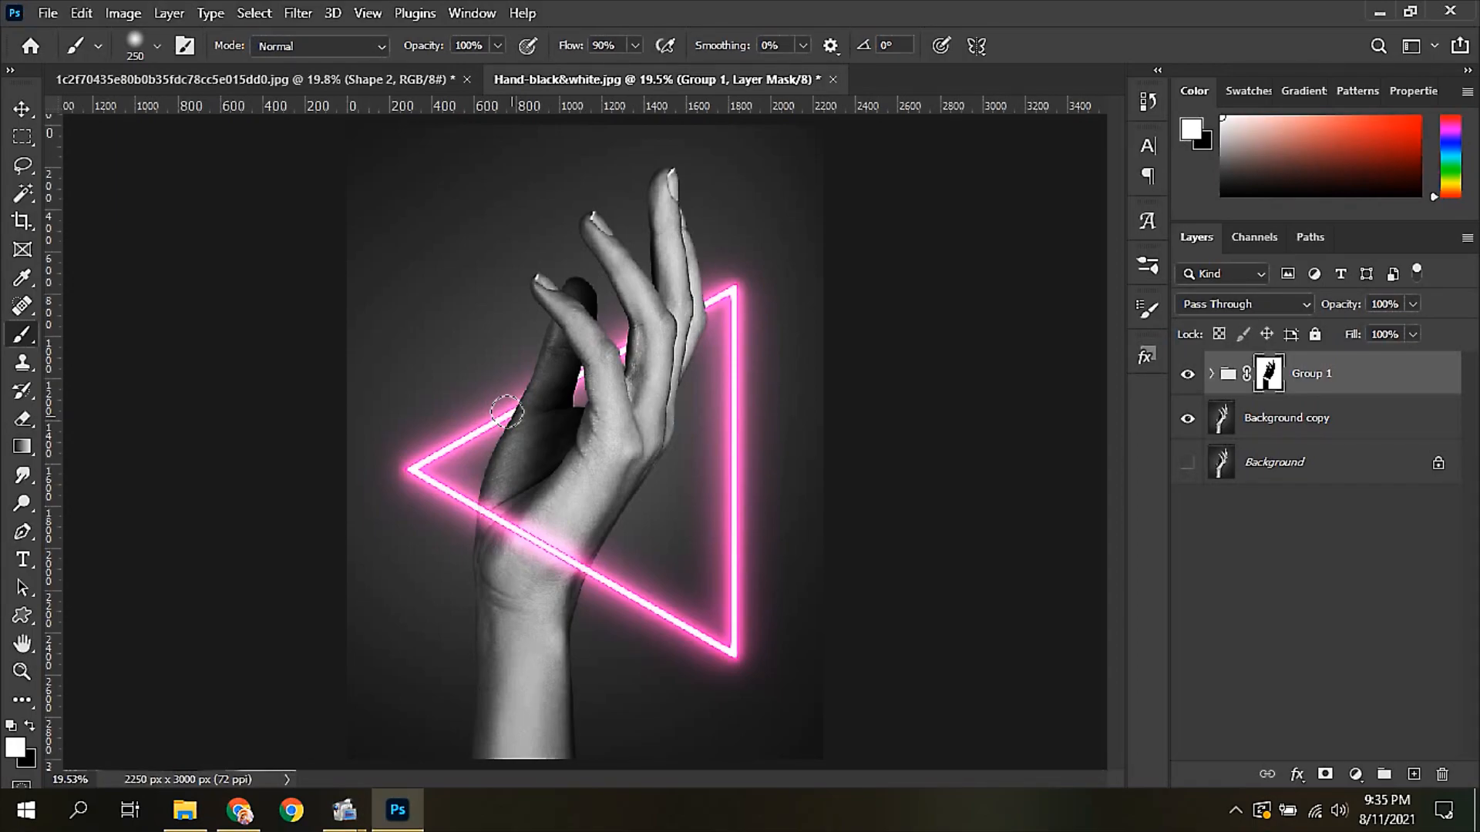
mouse_move(506, 412)
mouse_down()
mouse_move(564, 364)
mouse_move(532, 377)
mouse_up()
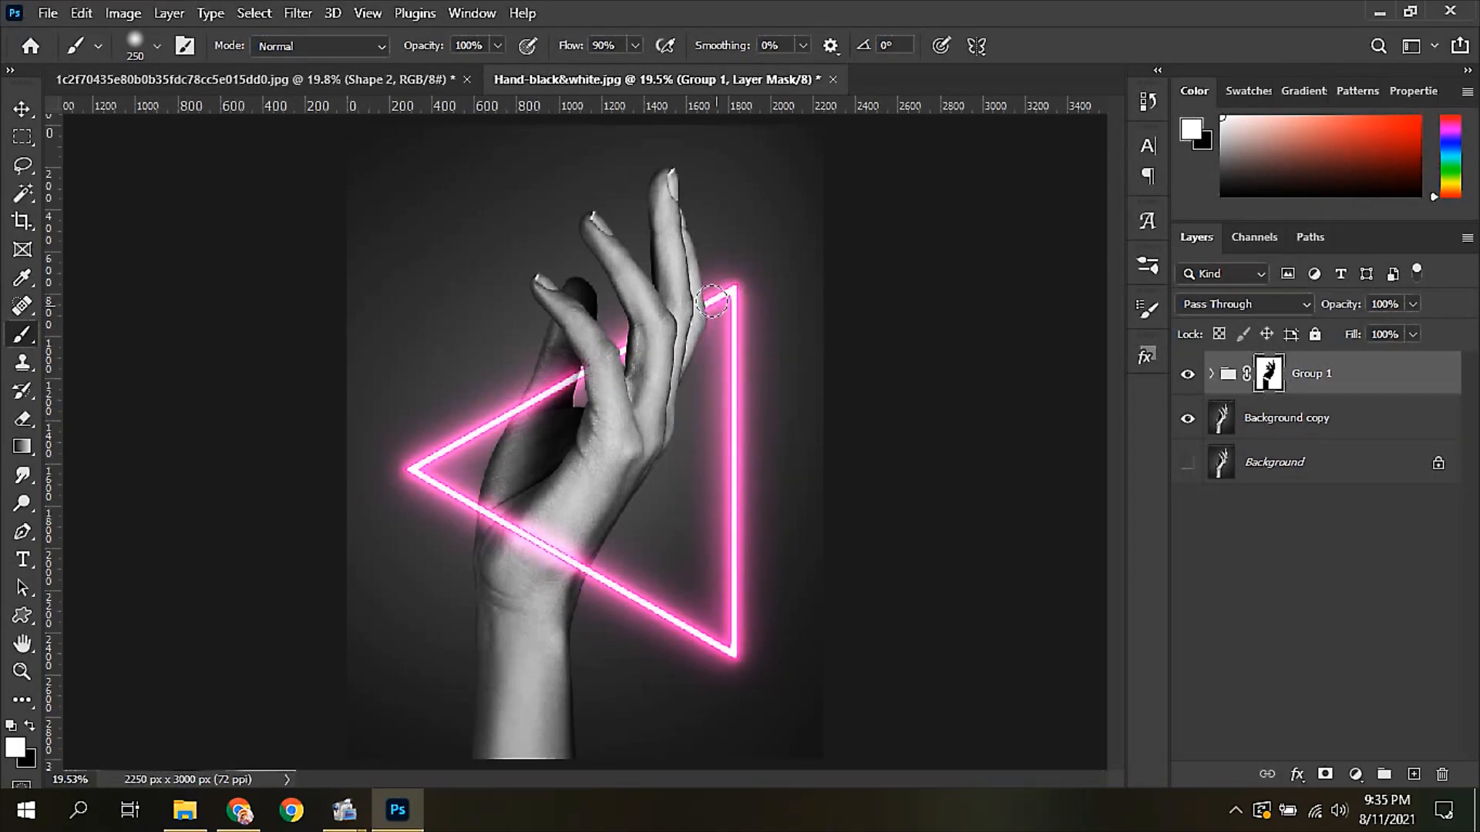
Step: Set the brush to 70 px and paint white on the mask where the triangle's upper corner meets the outer finger
click(154, 46)
click(169, 114)
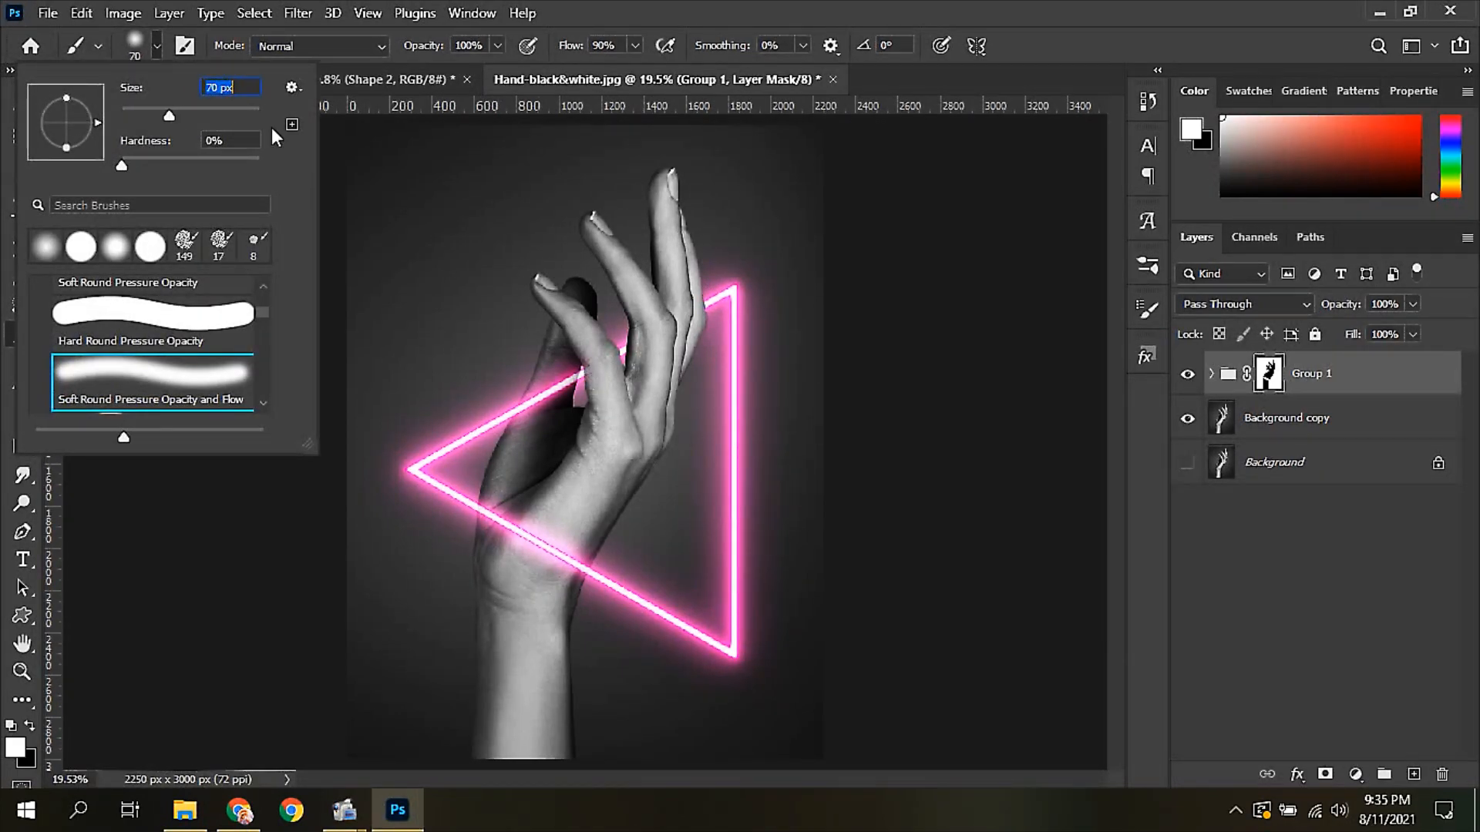
click(717, 321)
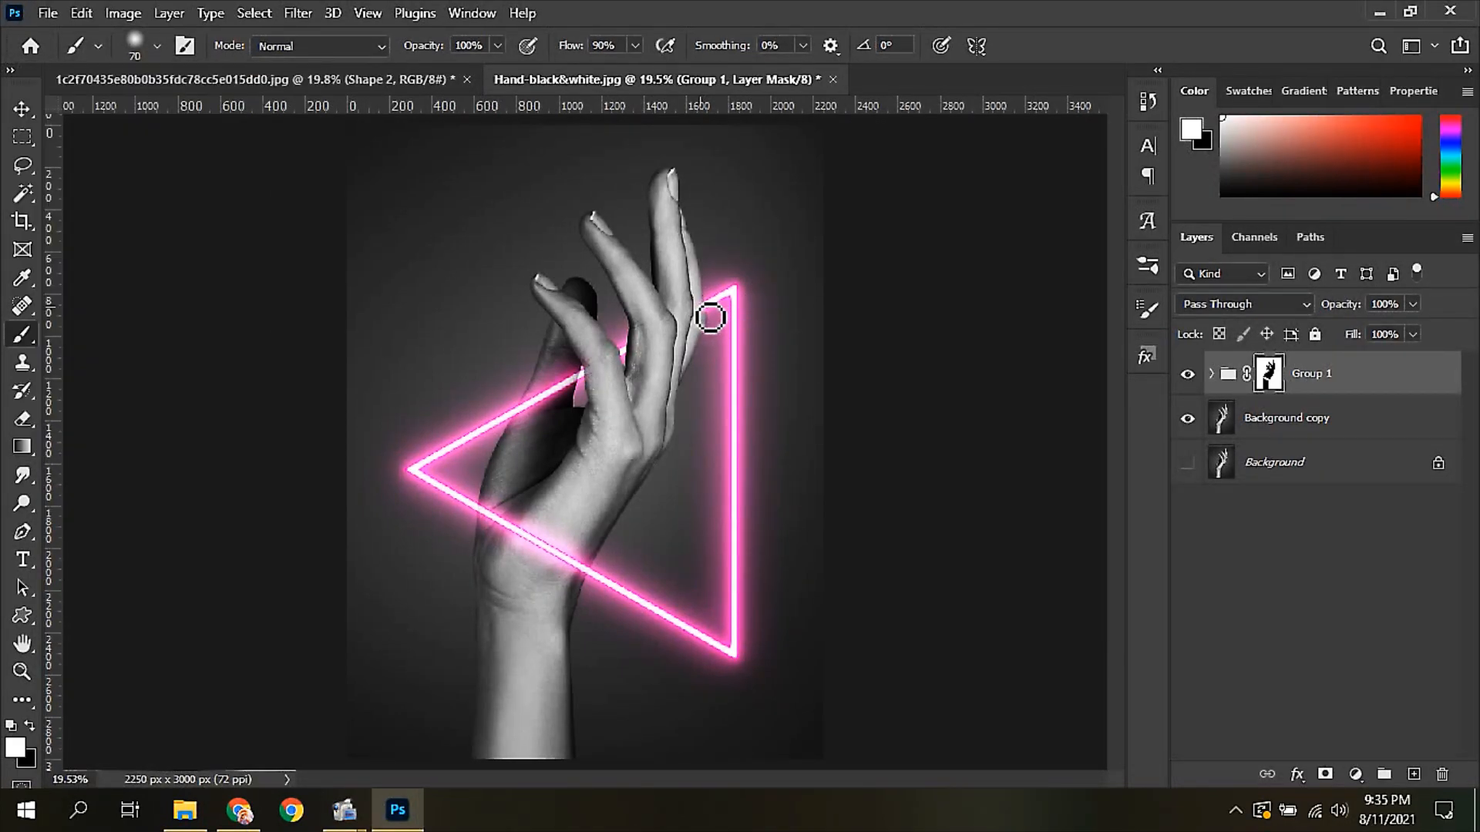
drag(706, 320, 747, 307)
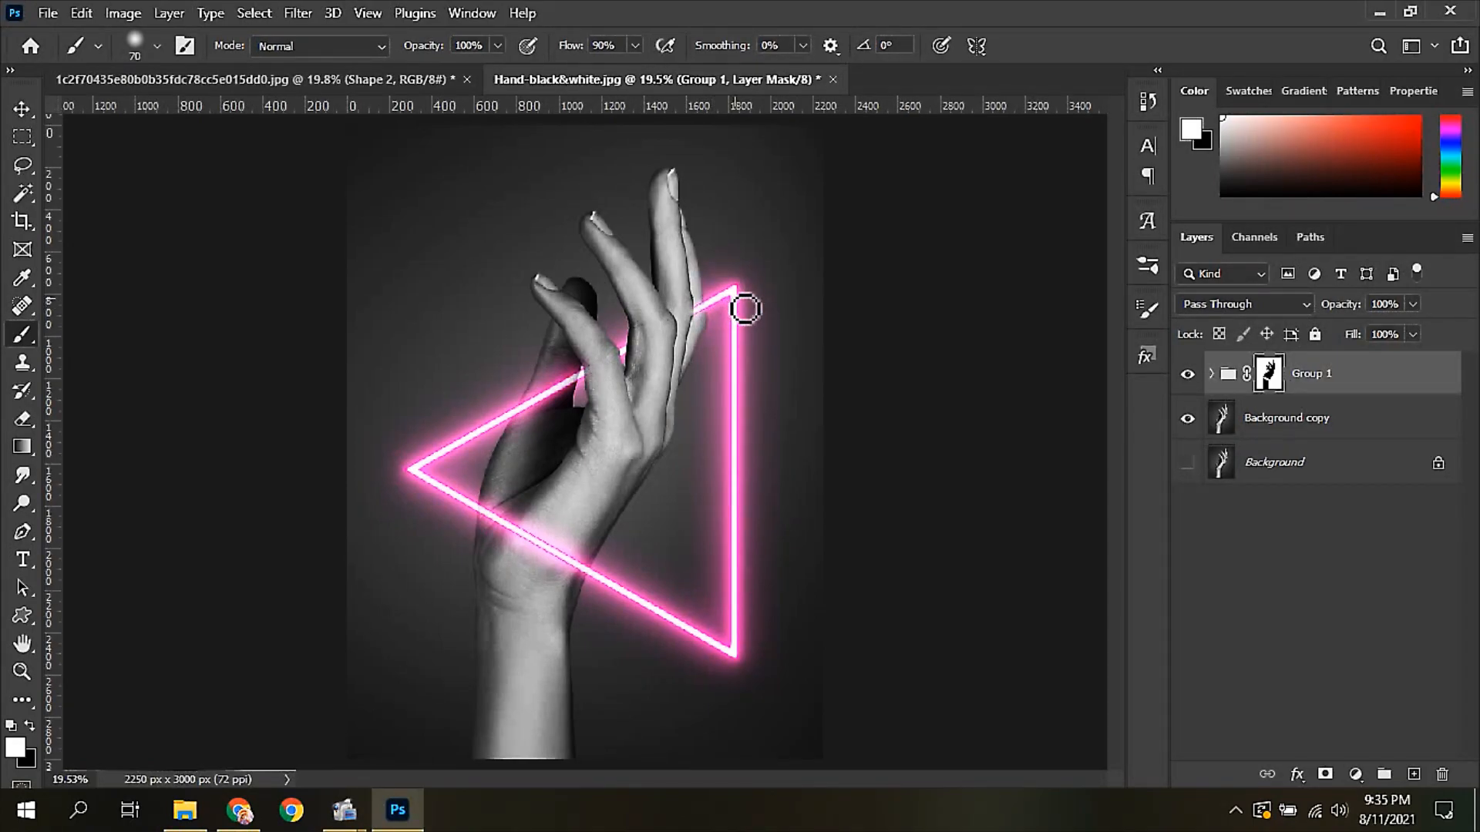
Step: Finish painting the mask, deselect all layers, and hide and reshow the triangle group to compare the image
click(24, 418)
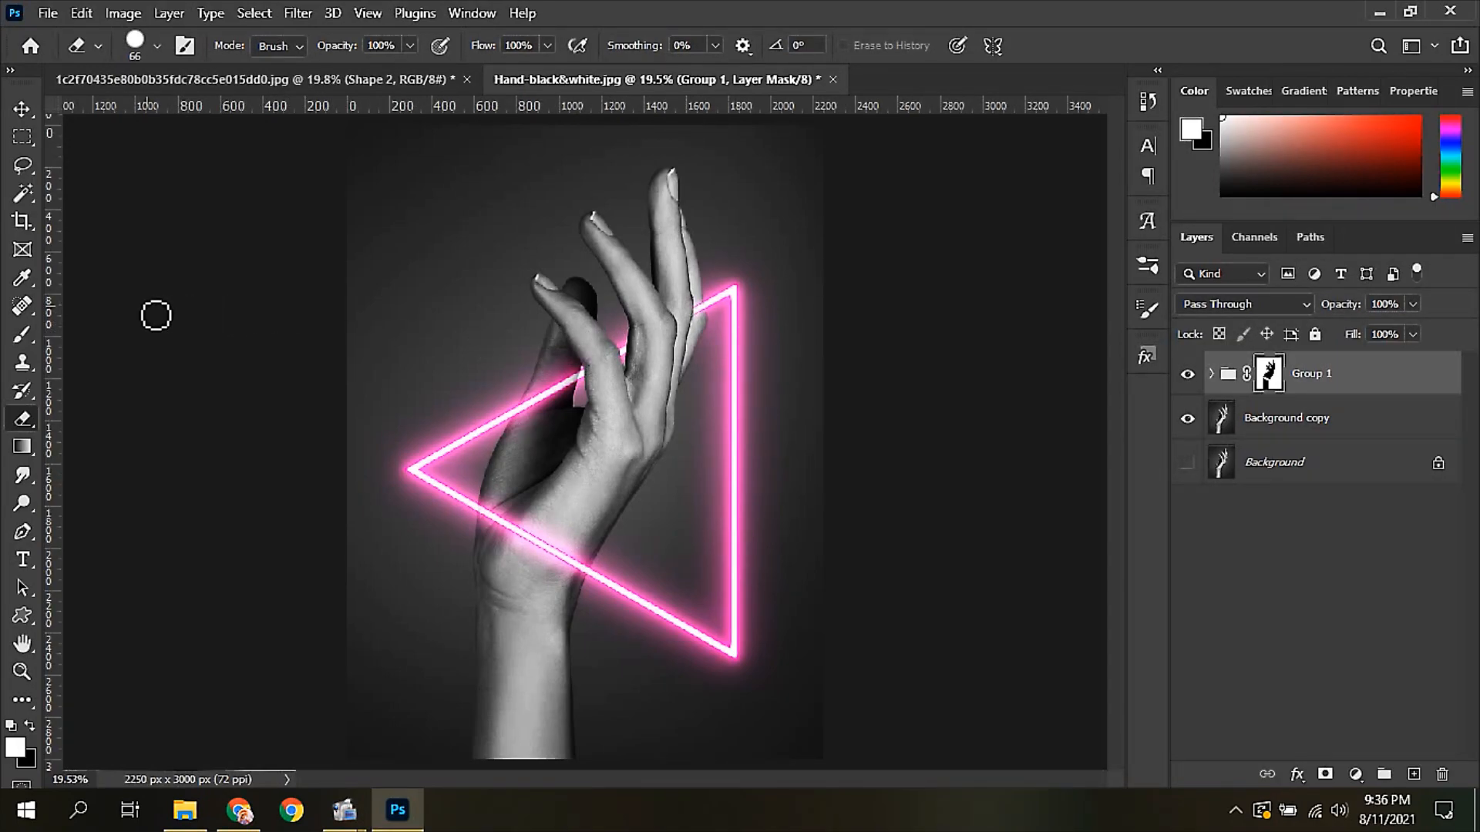
click(23, 109)
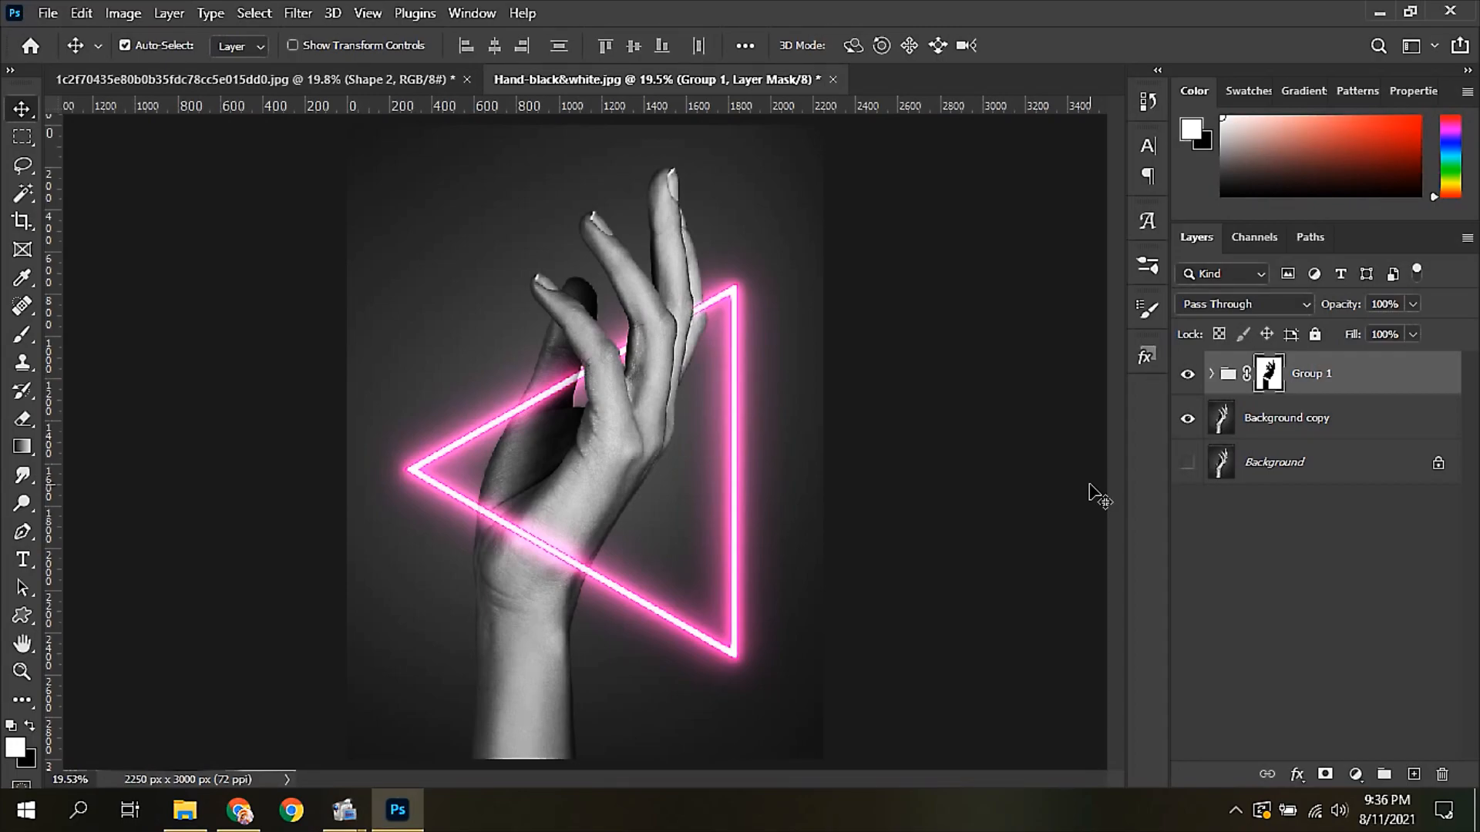
click(1325, 542)
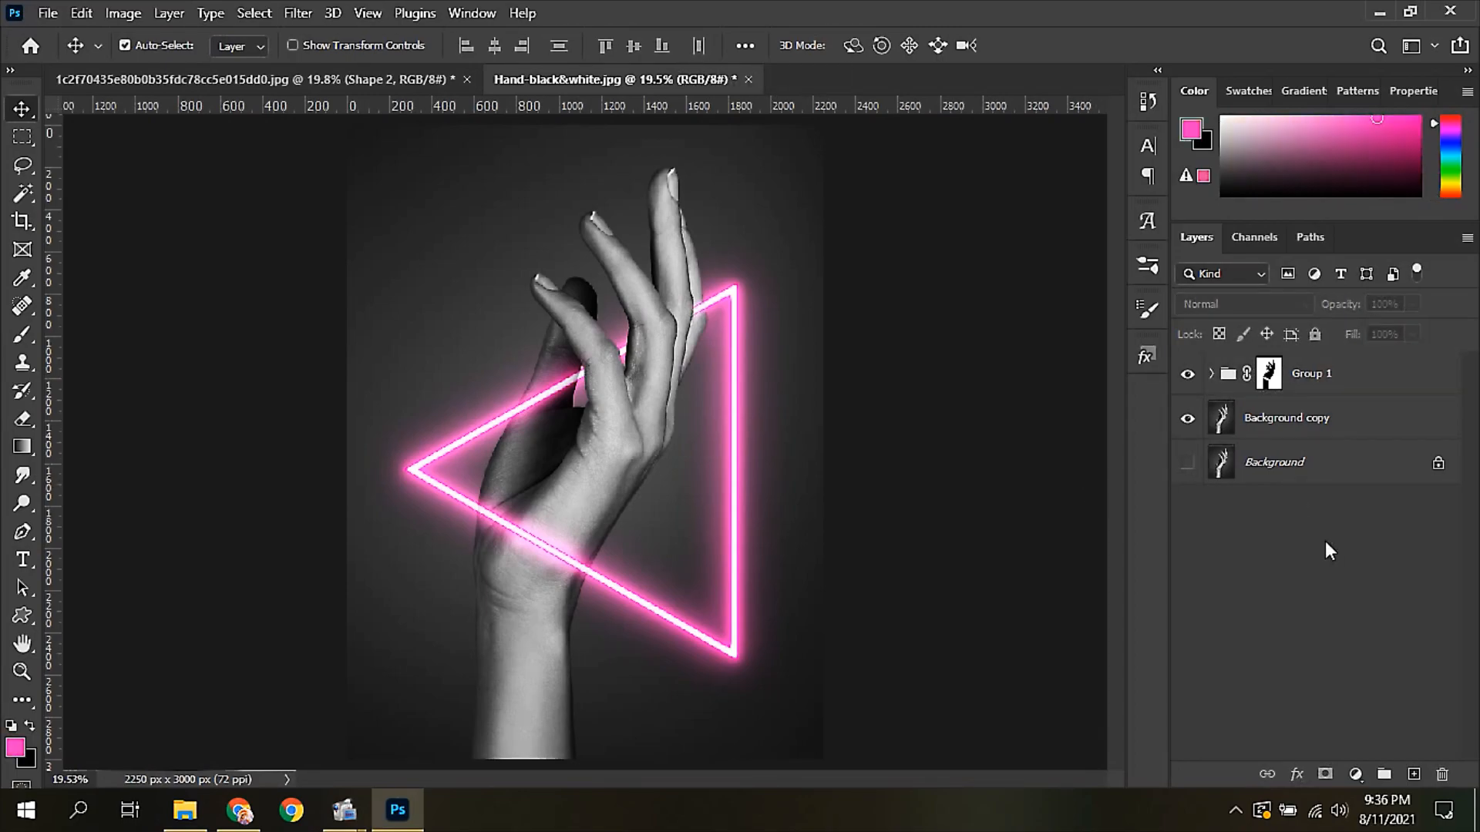
click(1187, 378)
click(1187, 378)
Step: Add a linear Gradient fill layer above the triangle group with its angle set to 0°
click(1356, 775)
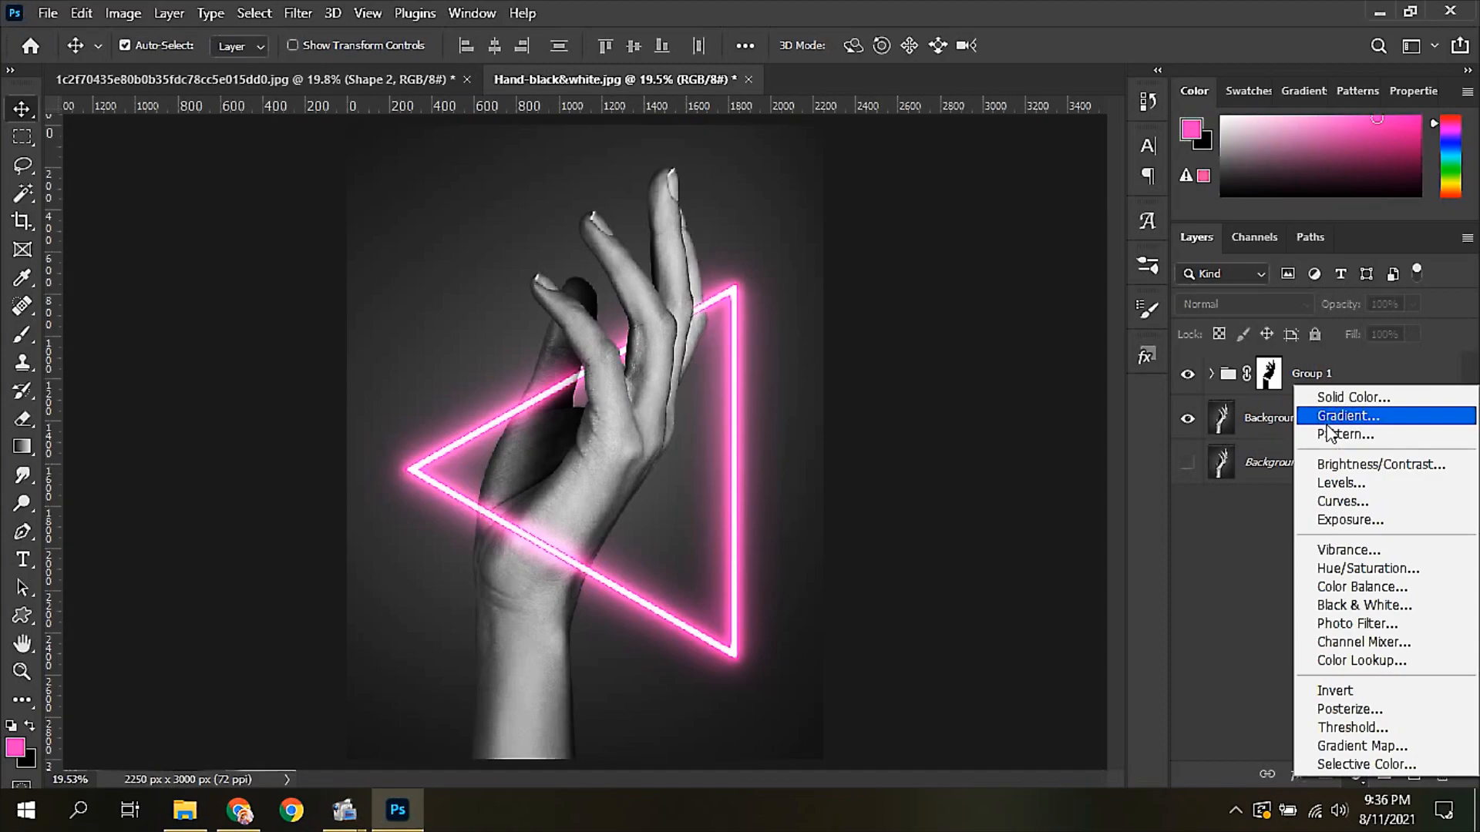
click(1324, 419)
drag(978, 352, 942, 340)
text(0)
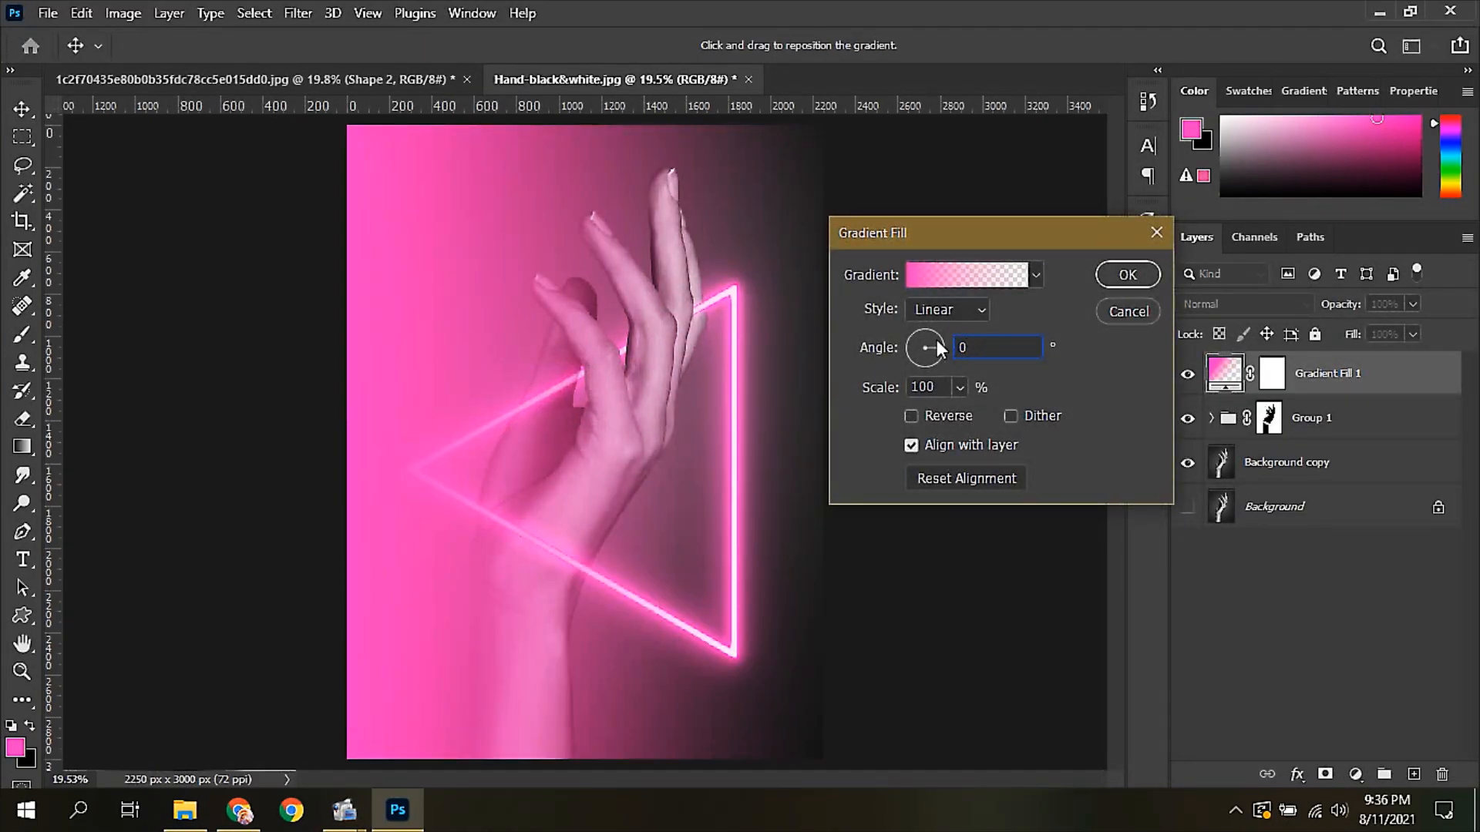
Step: Set the starting color stop of the fill layer's gradient to ff0090
click(913, 276)
double_click(884, 497)
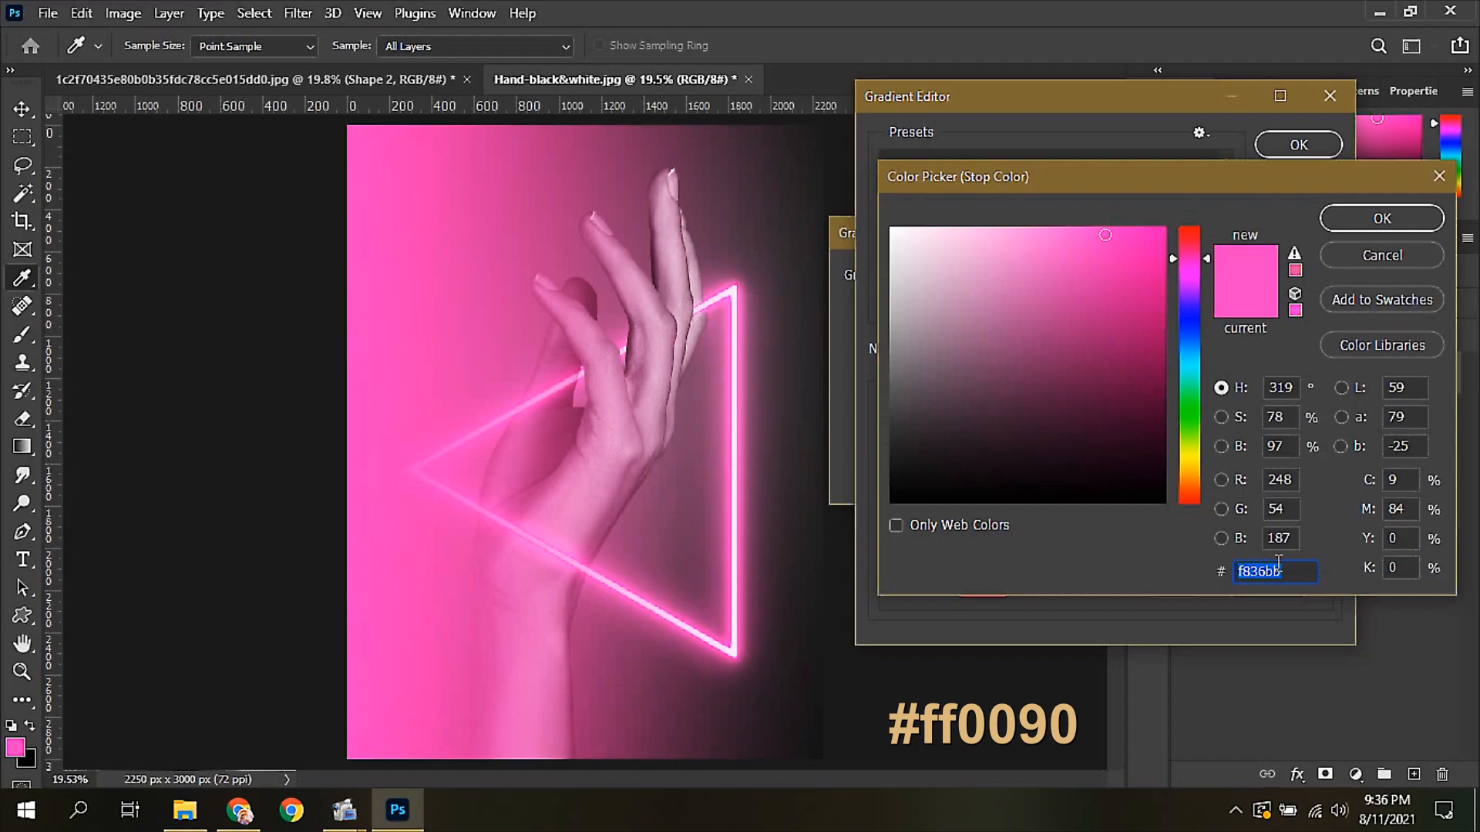
text(ff)
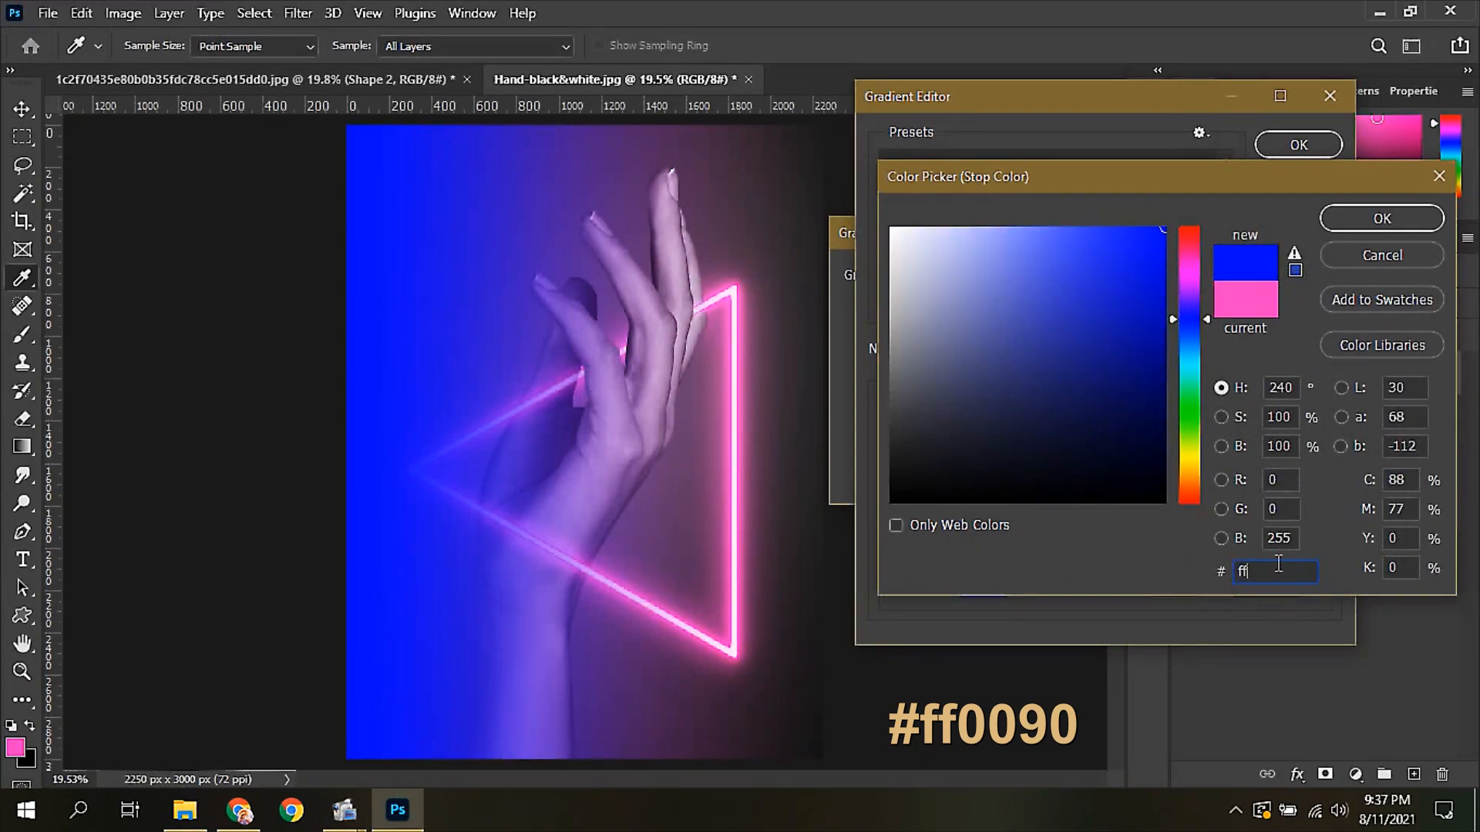
text(00)
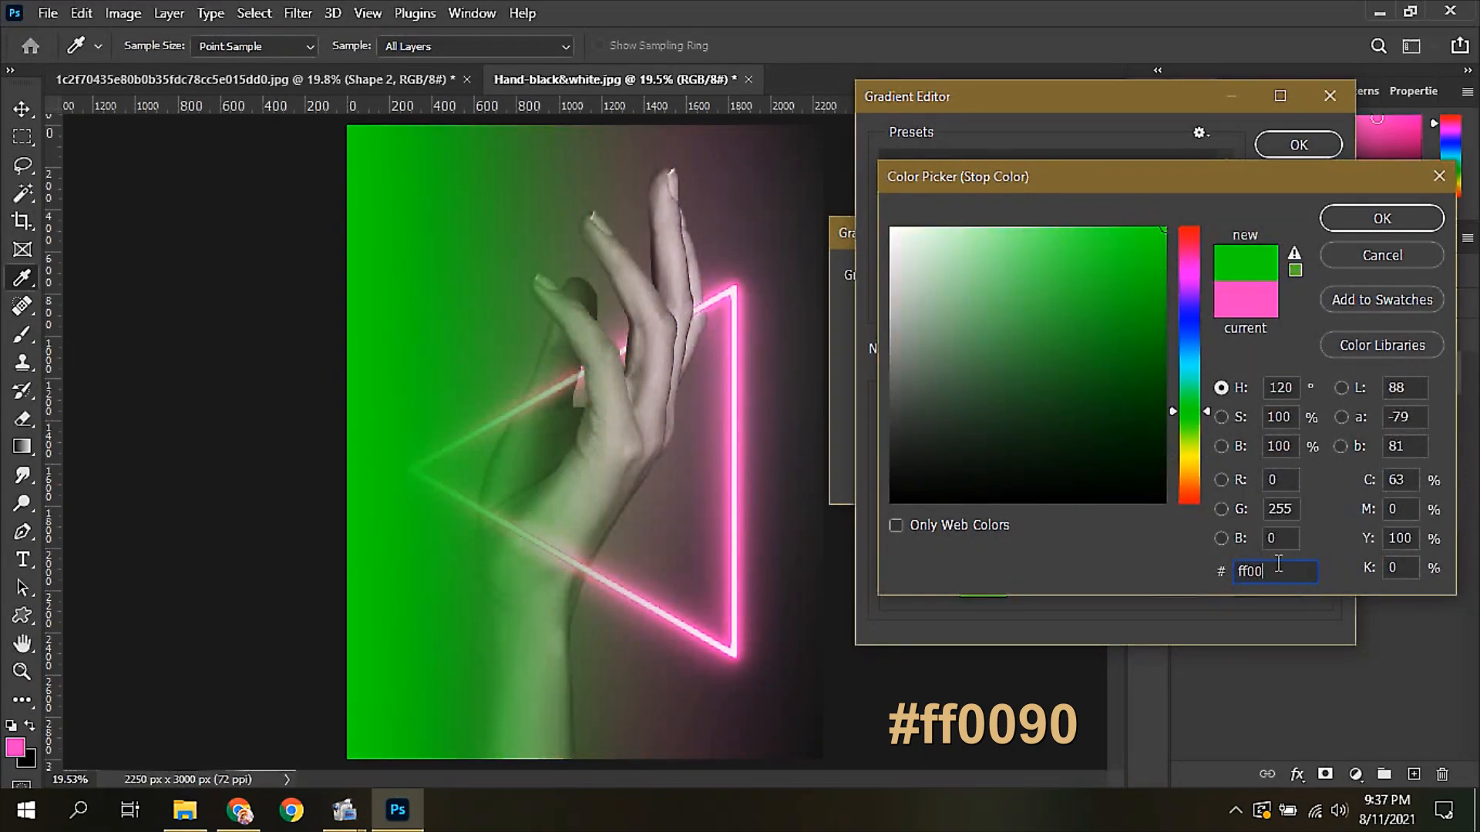
text(90)
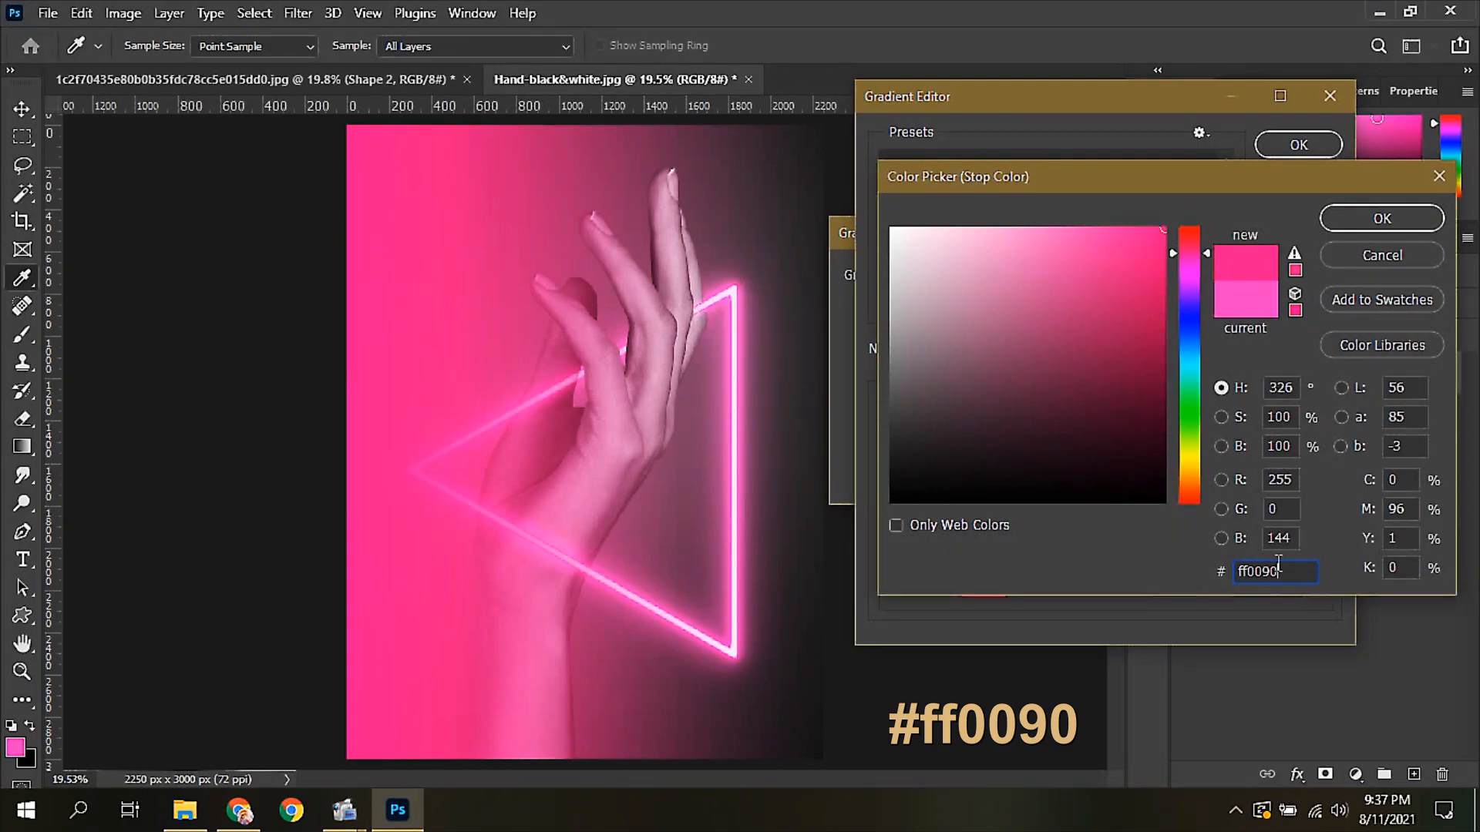
click(1352, 214)
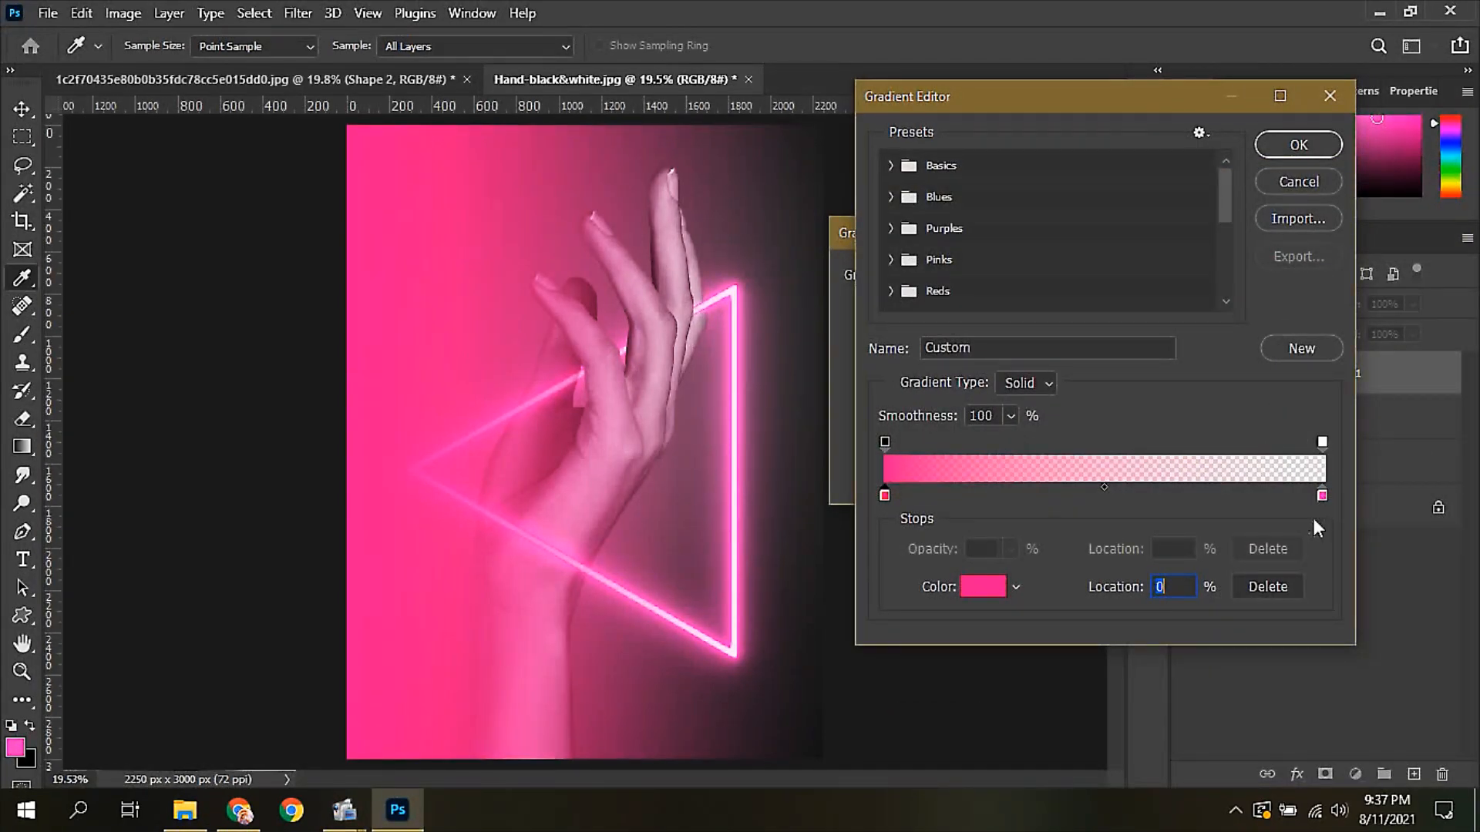
Step: Remove the gradient's end color stop, move its transparent opacity stop to about 79%, and apply the gradient fill
drag(1323, 495, 1333, 545)
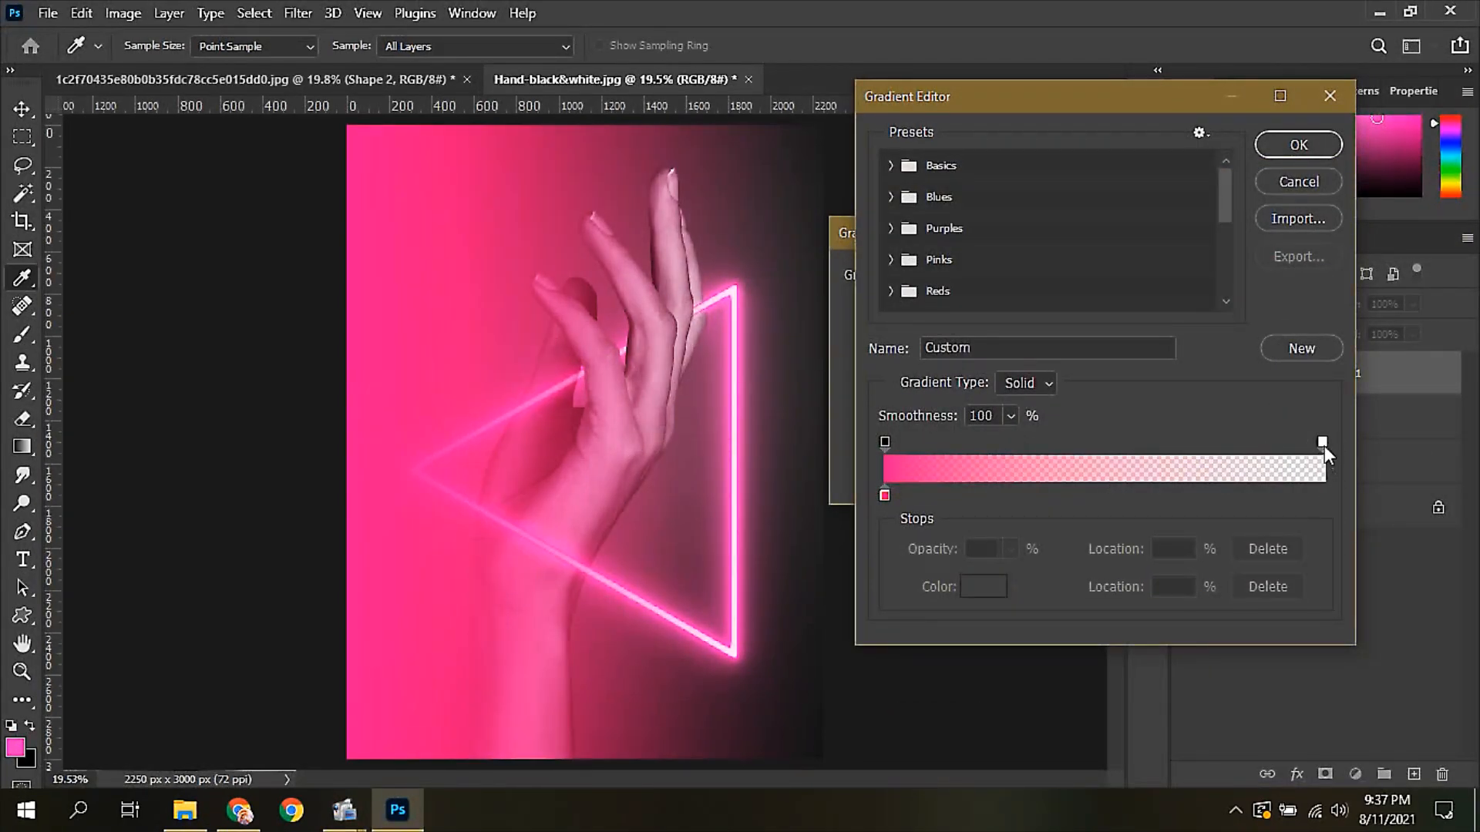
drag(1322, 444, 1233, 455)
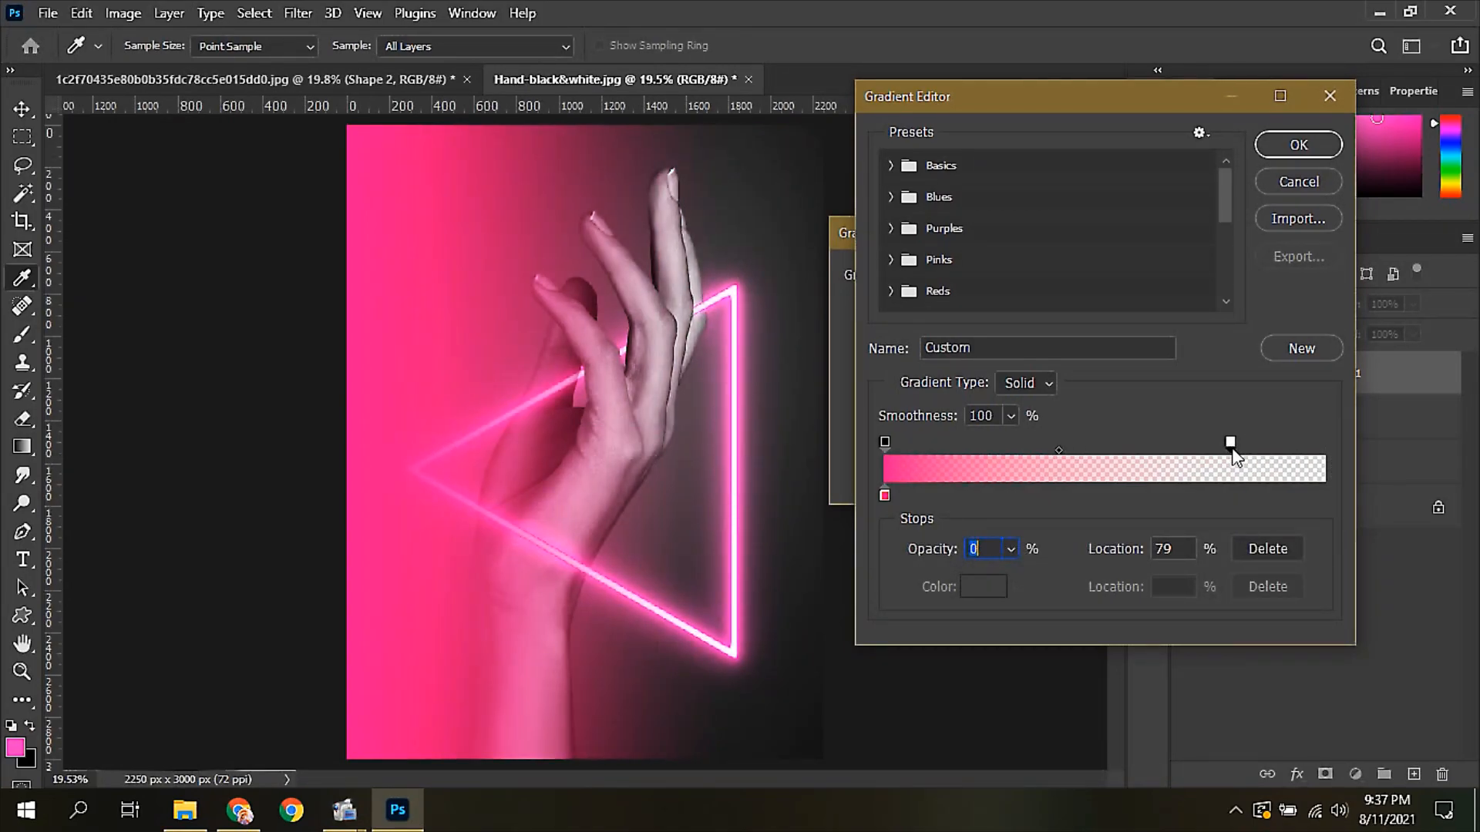
drag(1232, 441, 1227, 443)
click(1281, 151)
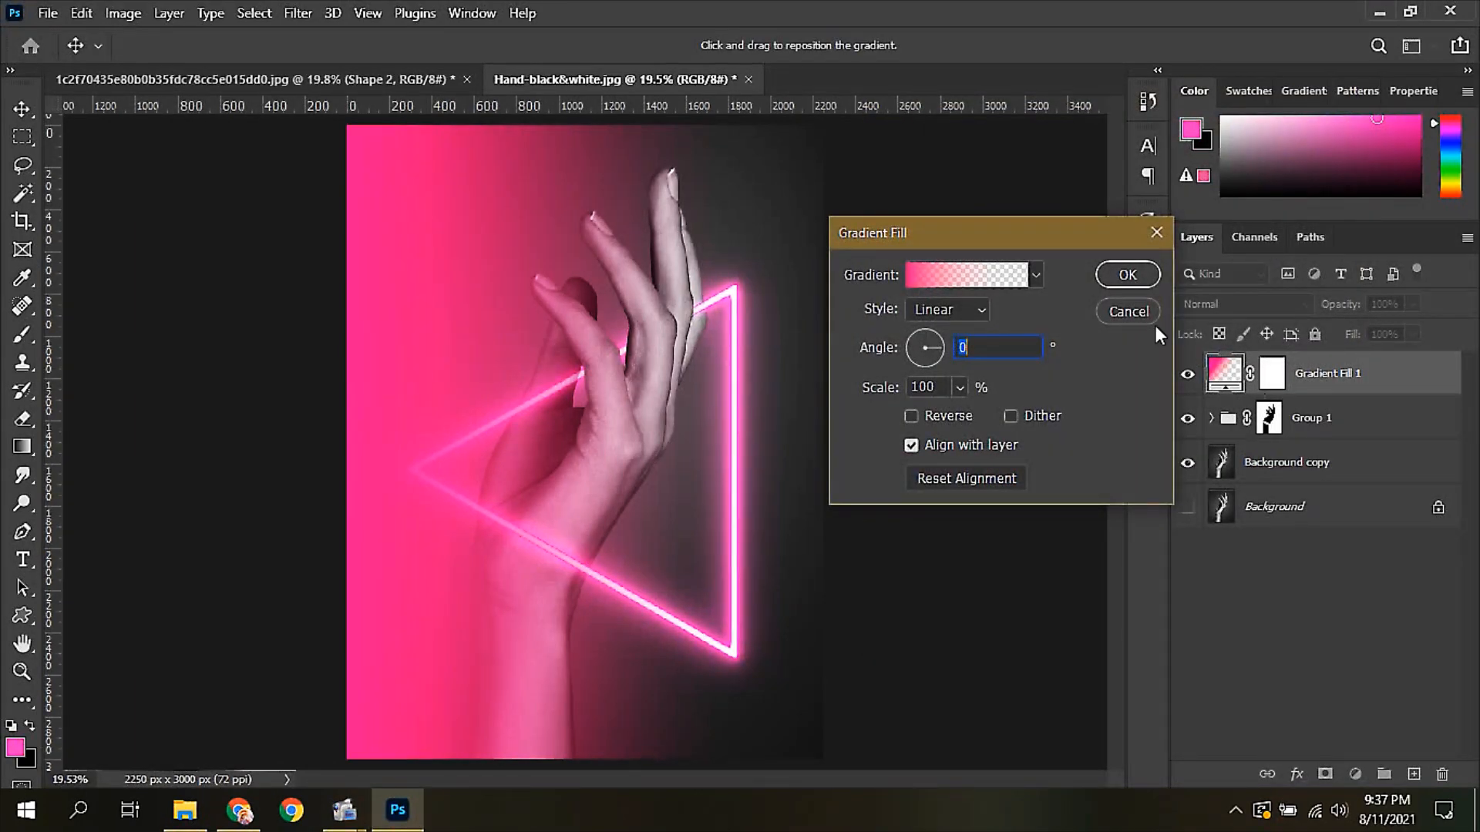
click(1119, 277)
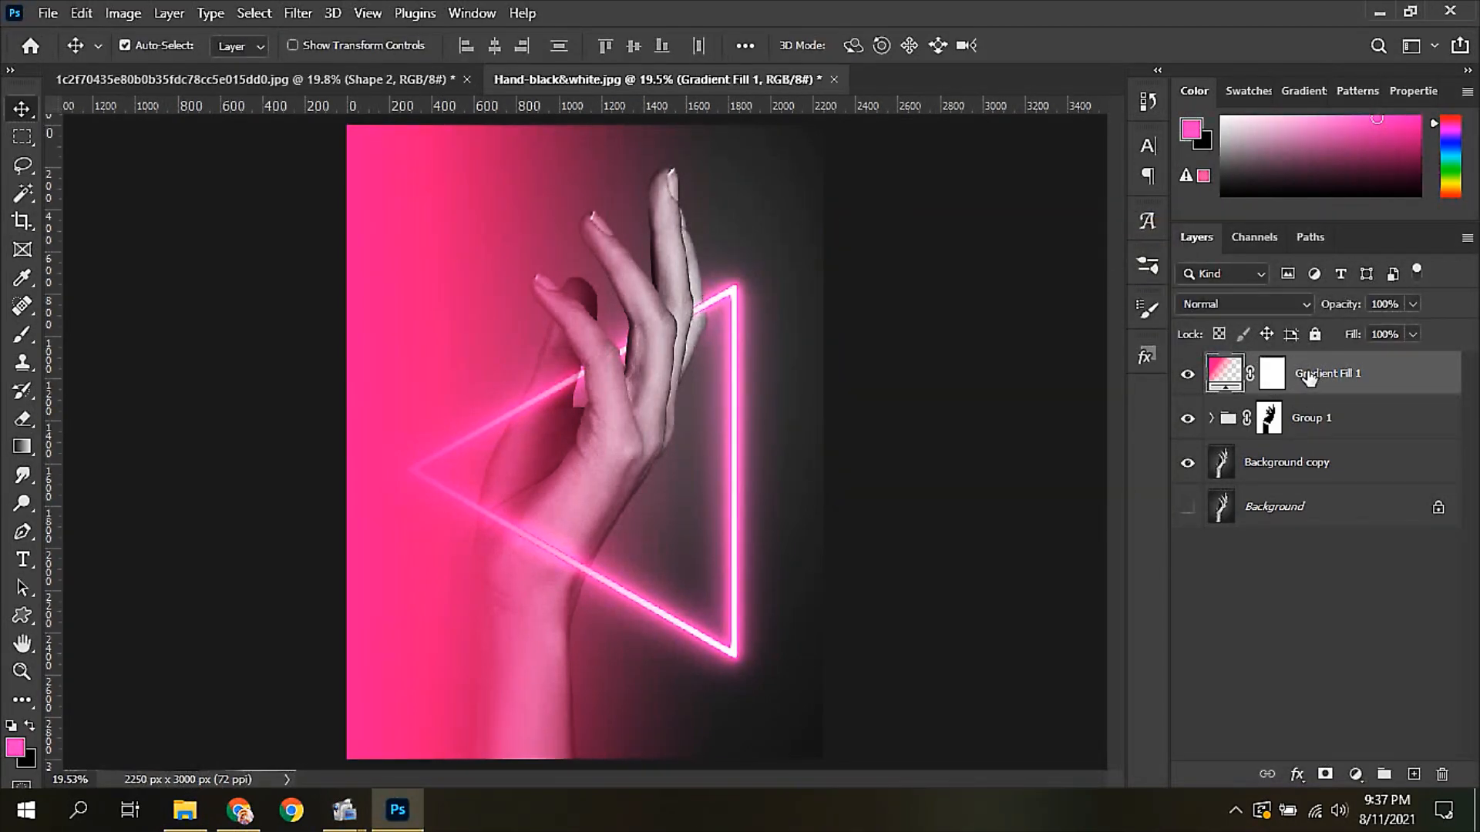
Step: Duplicate the pink gradient fill layer and set the copy's gradient angle to 180°
drag(1308, 376, 1410, 773)
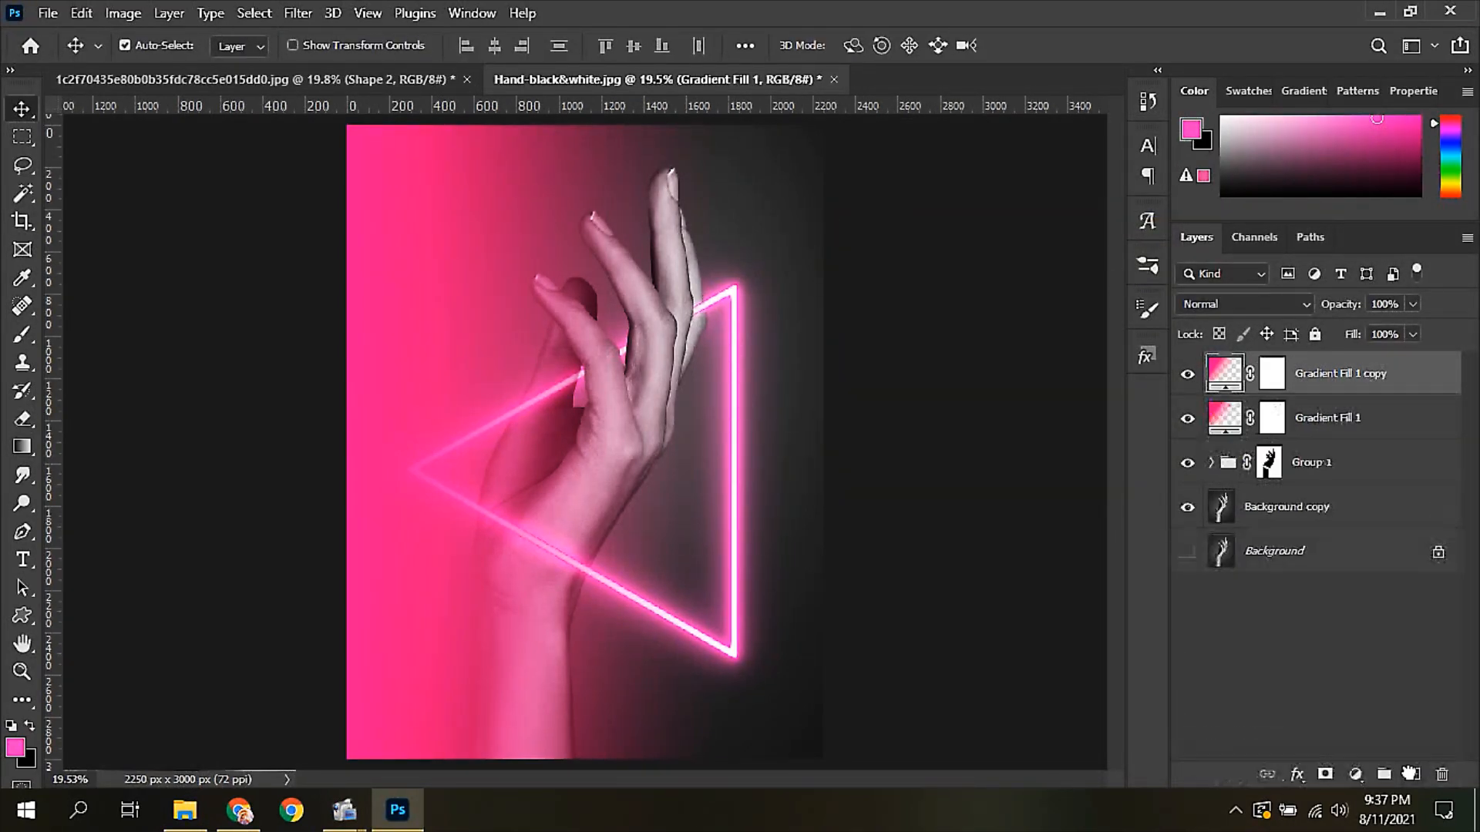
double_click(1225, 376)
double_click(960, 348)
text(180)
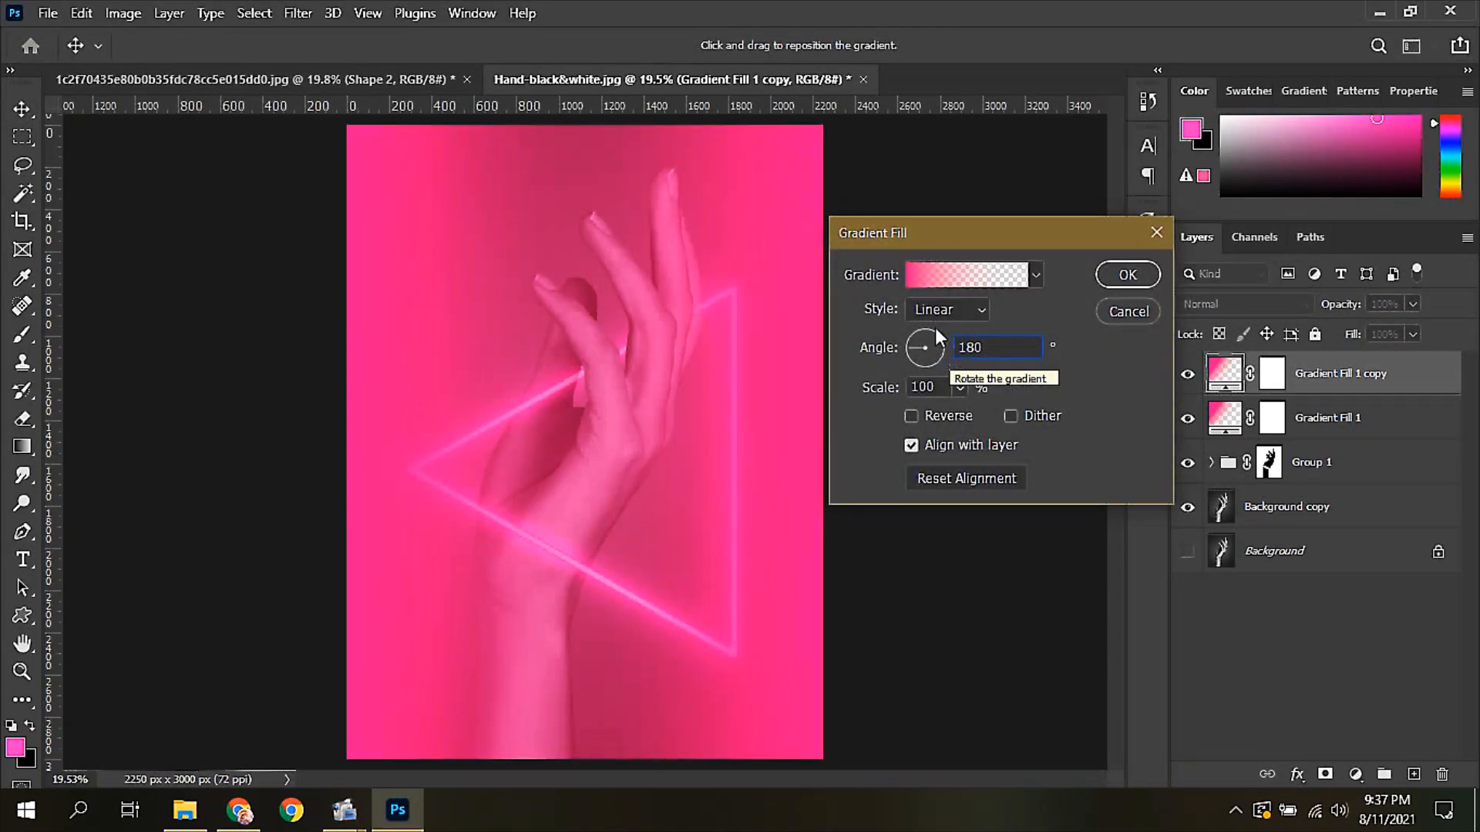
Step: Set the color stop of the duplicated layer's gradient to 0084ae
click(918, 275)
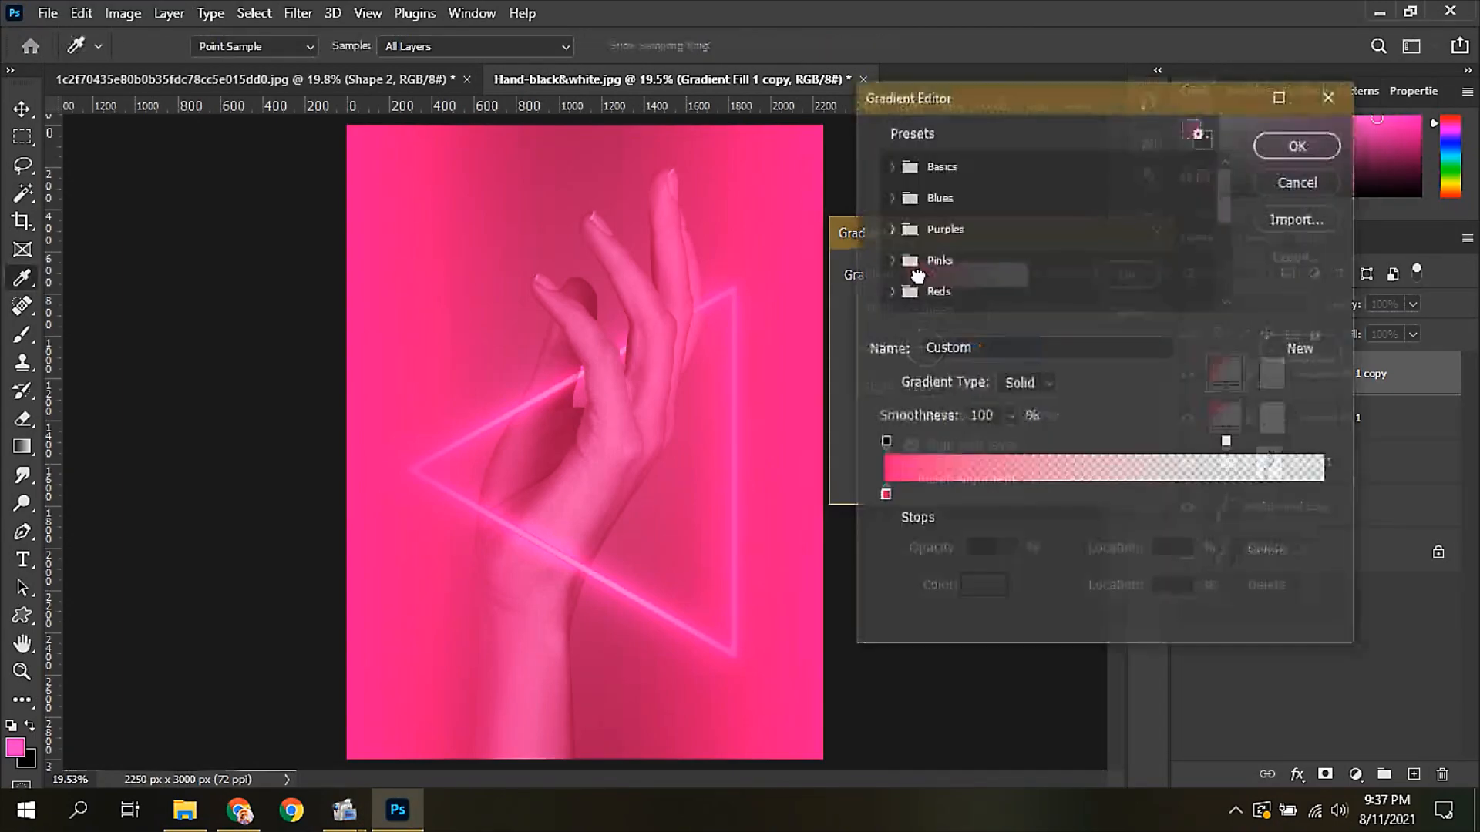
click(885, 496)
double_click(884, 496)
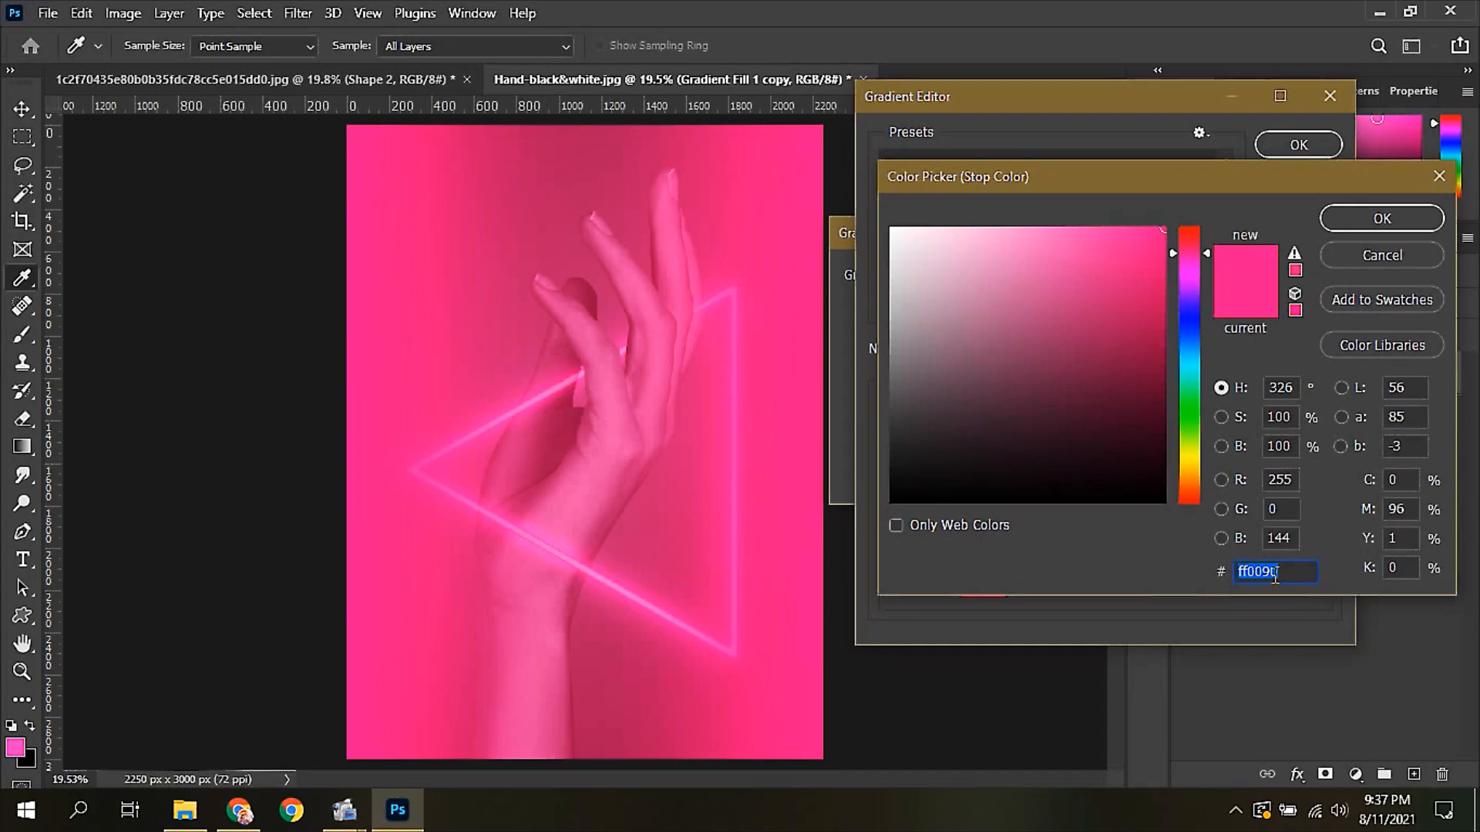
text(00)
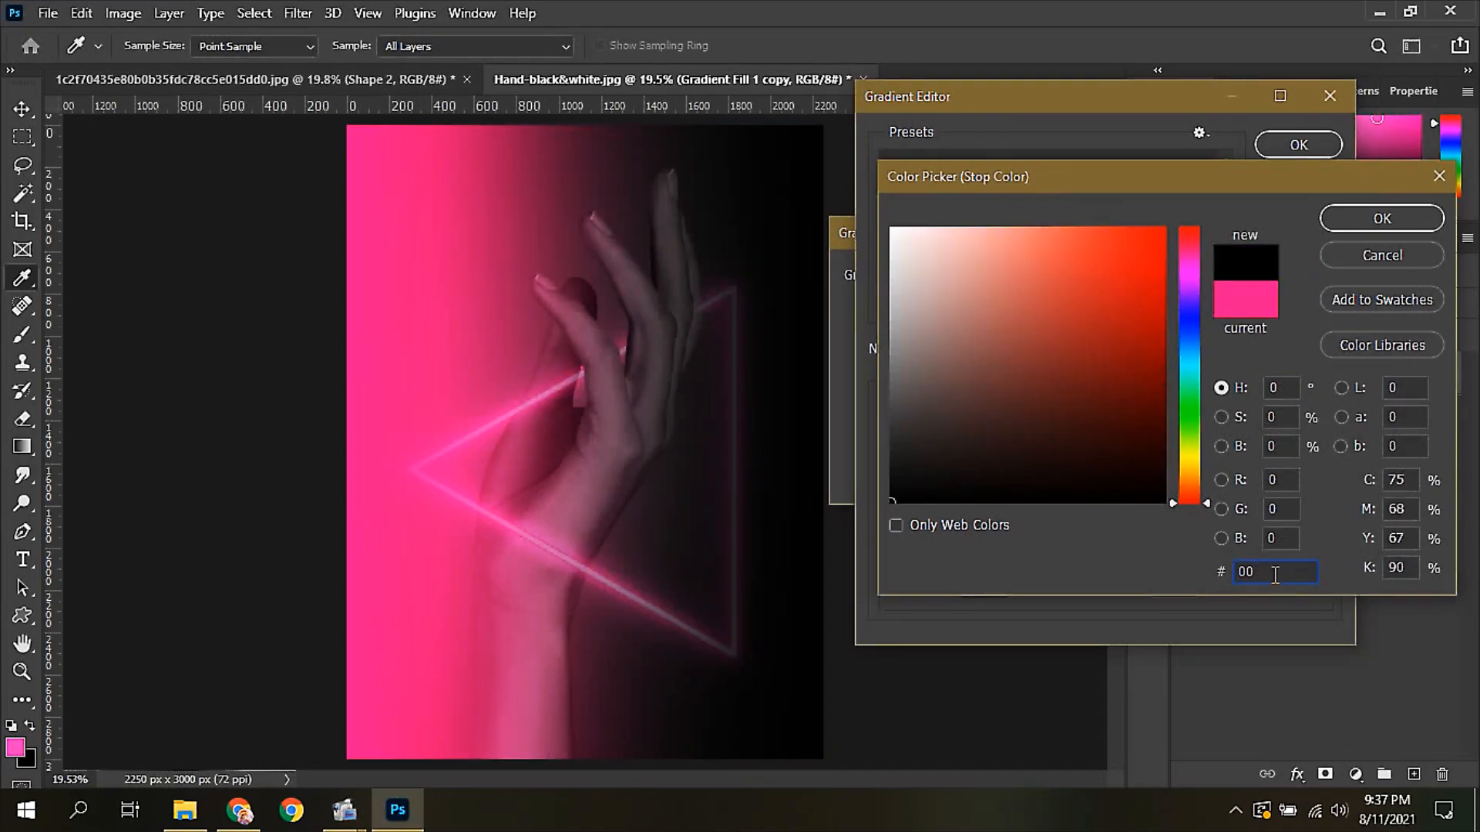
text(84)
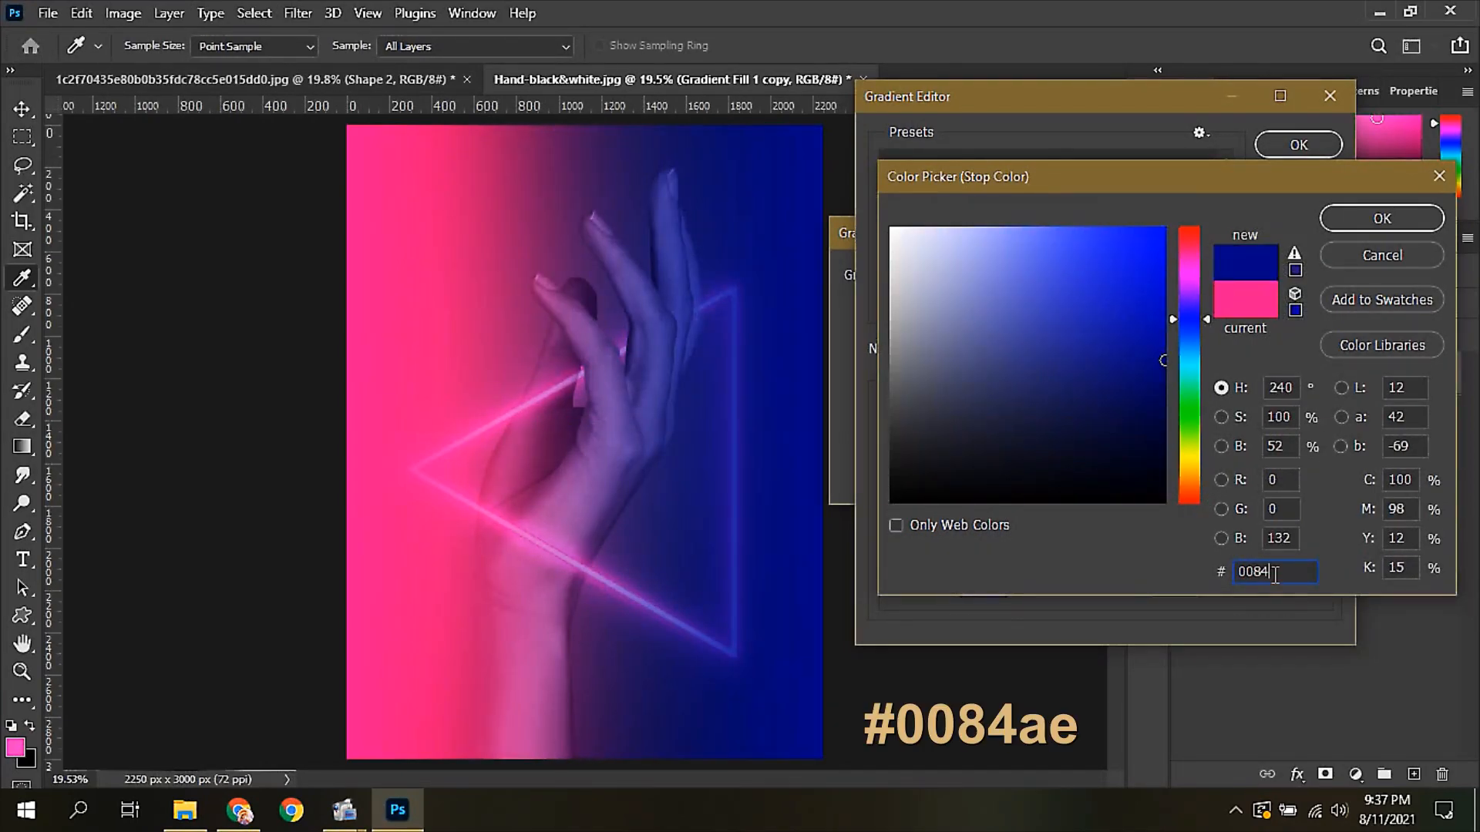
text(ae)
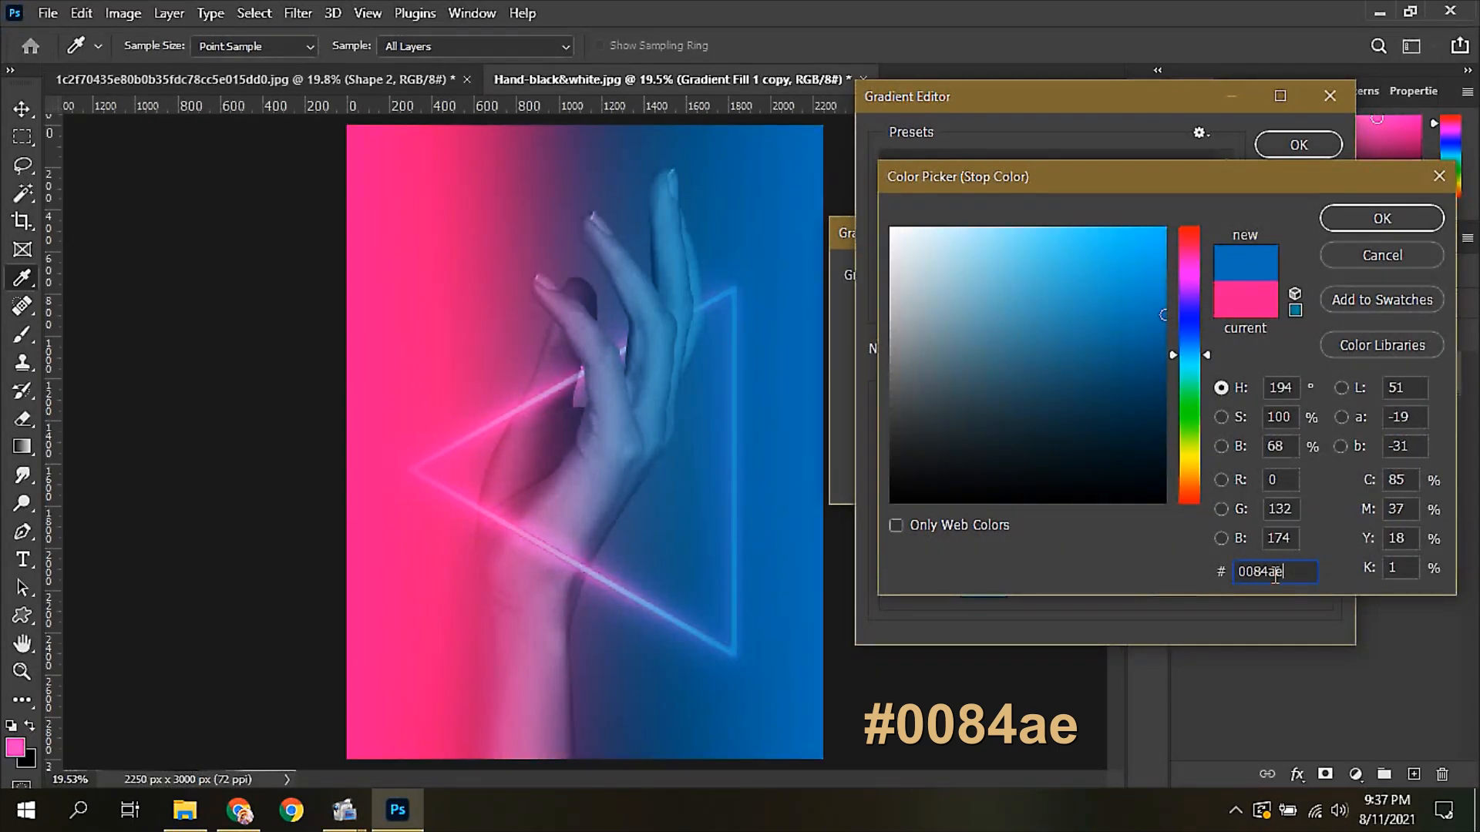
click(1357, 224)
Step: Position the blue gradient's transparent opacity stop at 82% and apply the gradient fill
drag(1227, 443, 1333, 443)
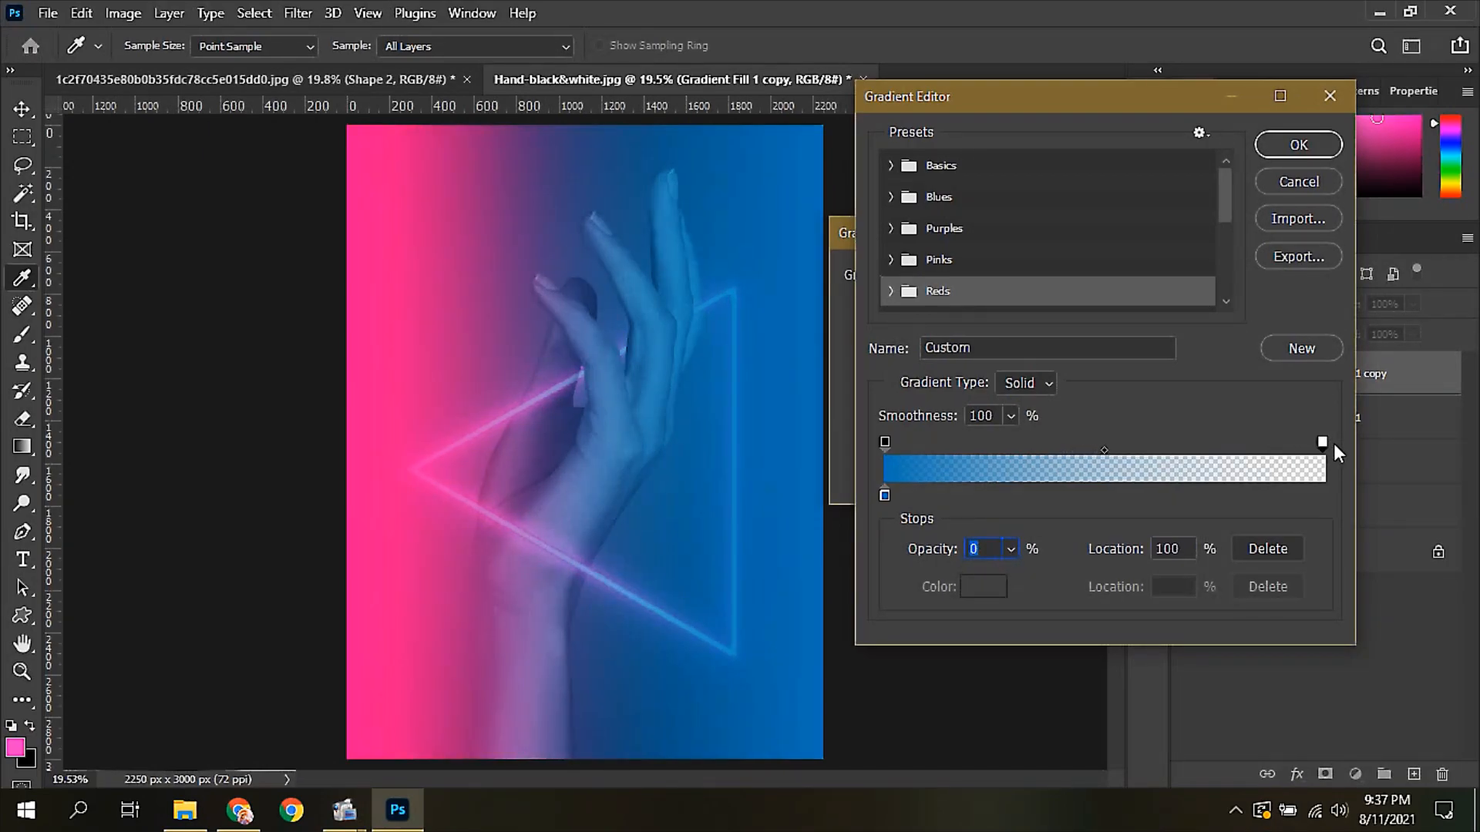
drag(1325, 442, 1252, 447)
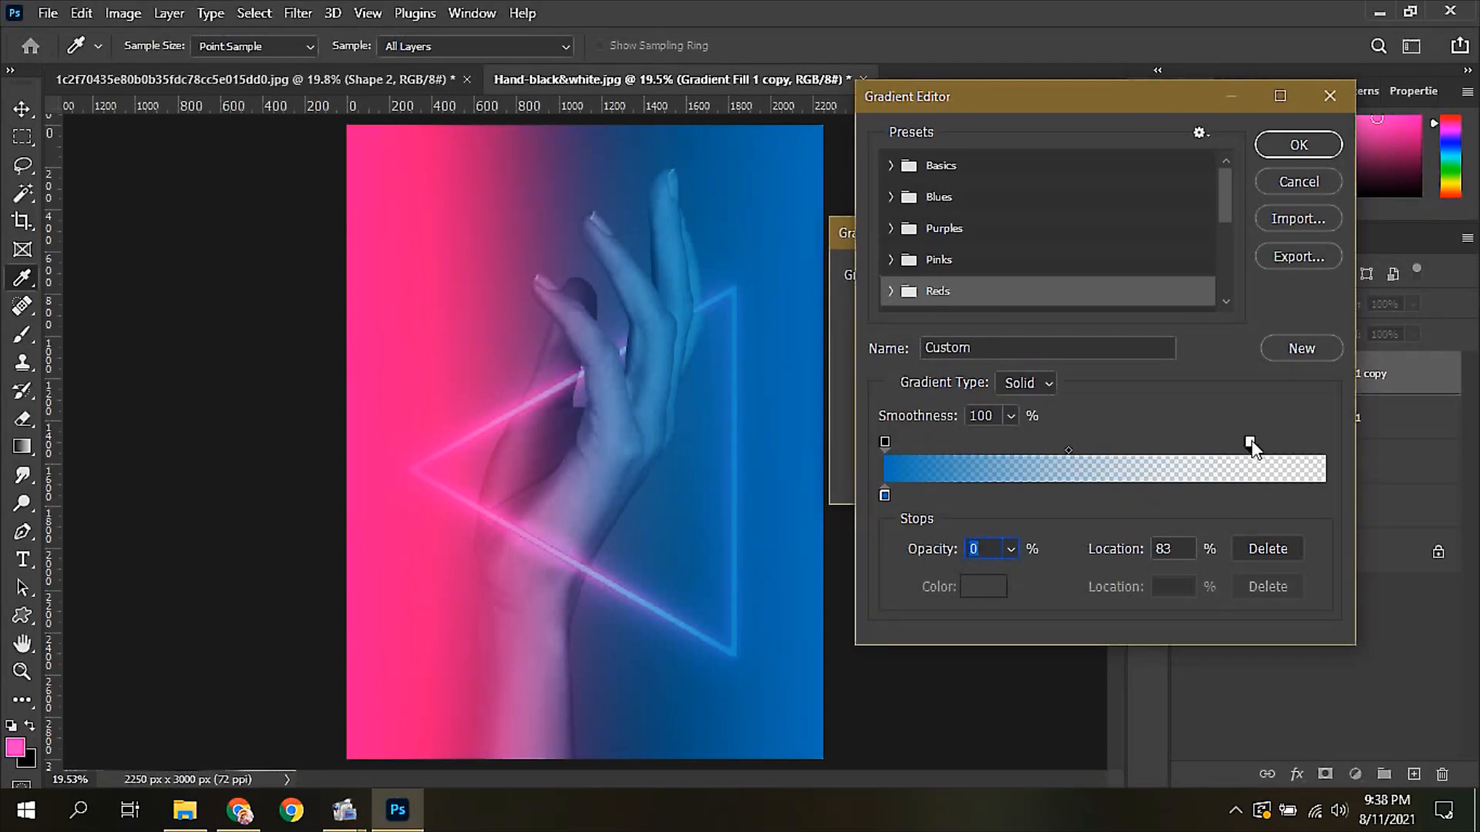
drag(1251, 447, 1239, 447)
mouse_move(1239, 443)
mouse_down()
mouse_move(1227, 444)
mouse_move(1242, 444)
mouse_up()
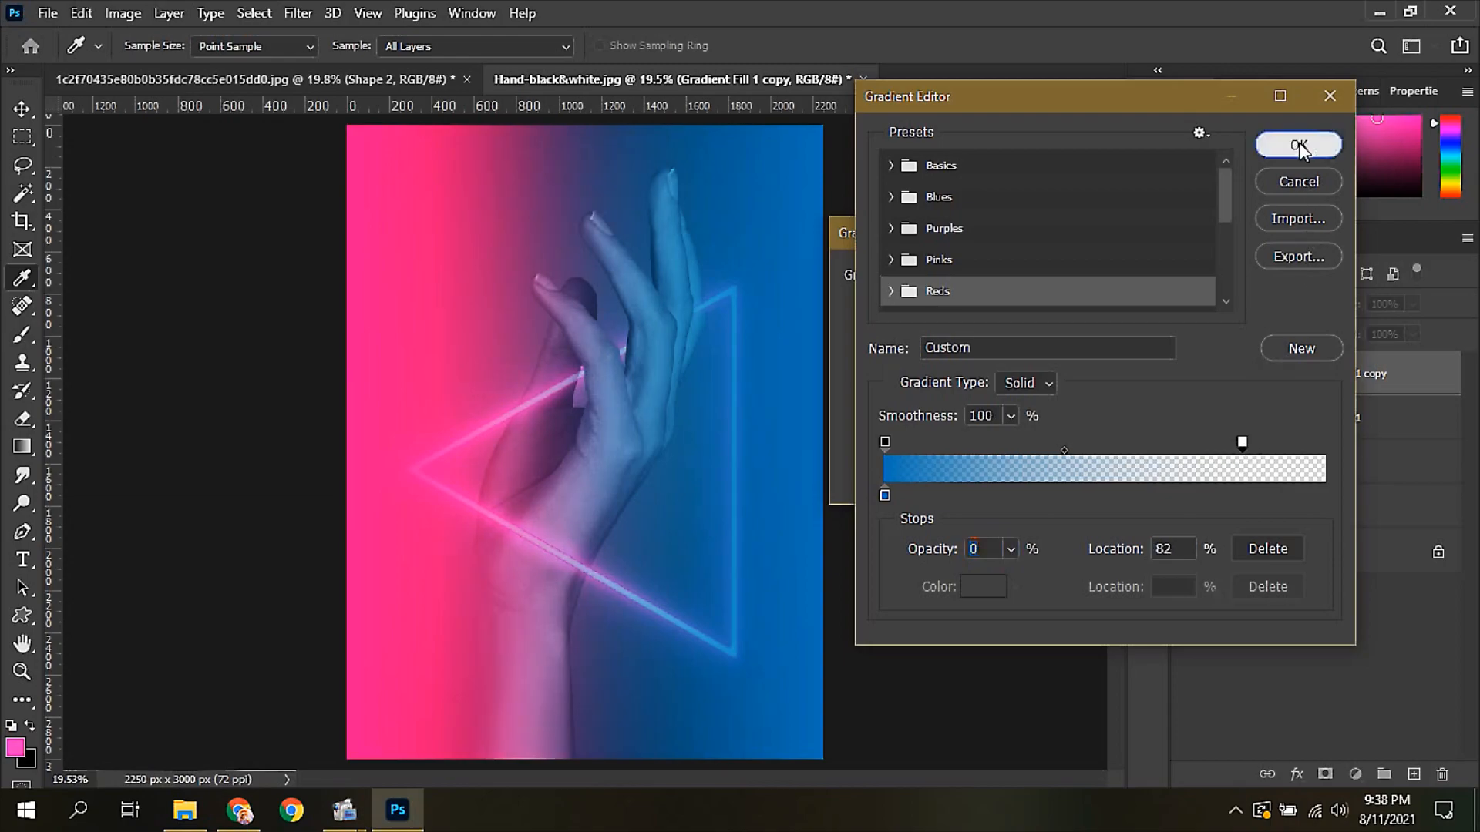
click(1298, 145)
click(1113, 279)
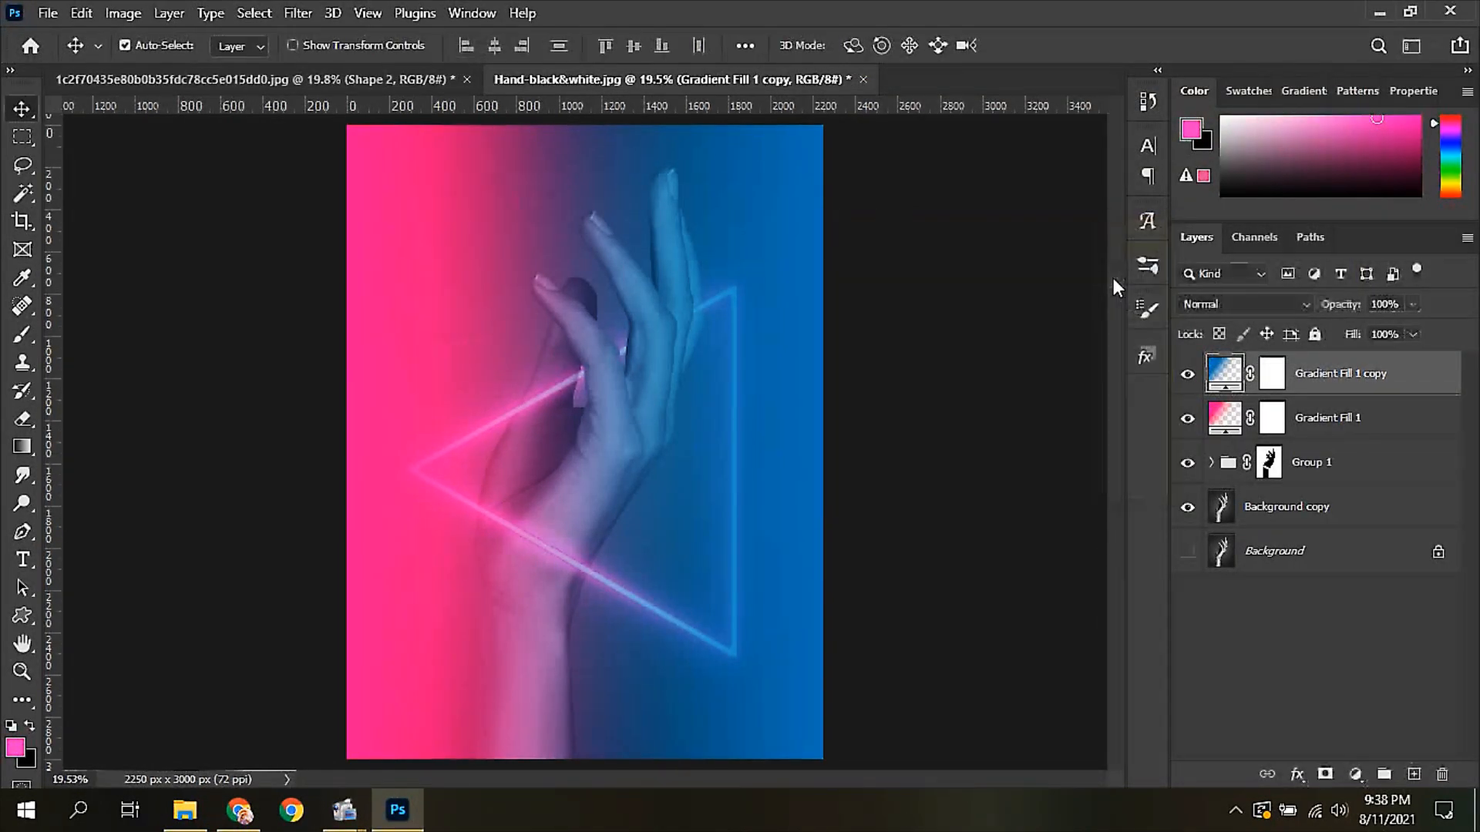
Step: Set the blend mode of both the blue and the pink gradient fill layers to Color
click(1202, 302)
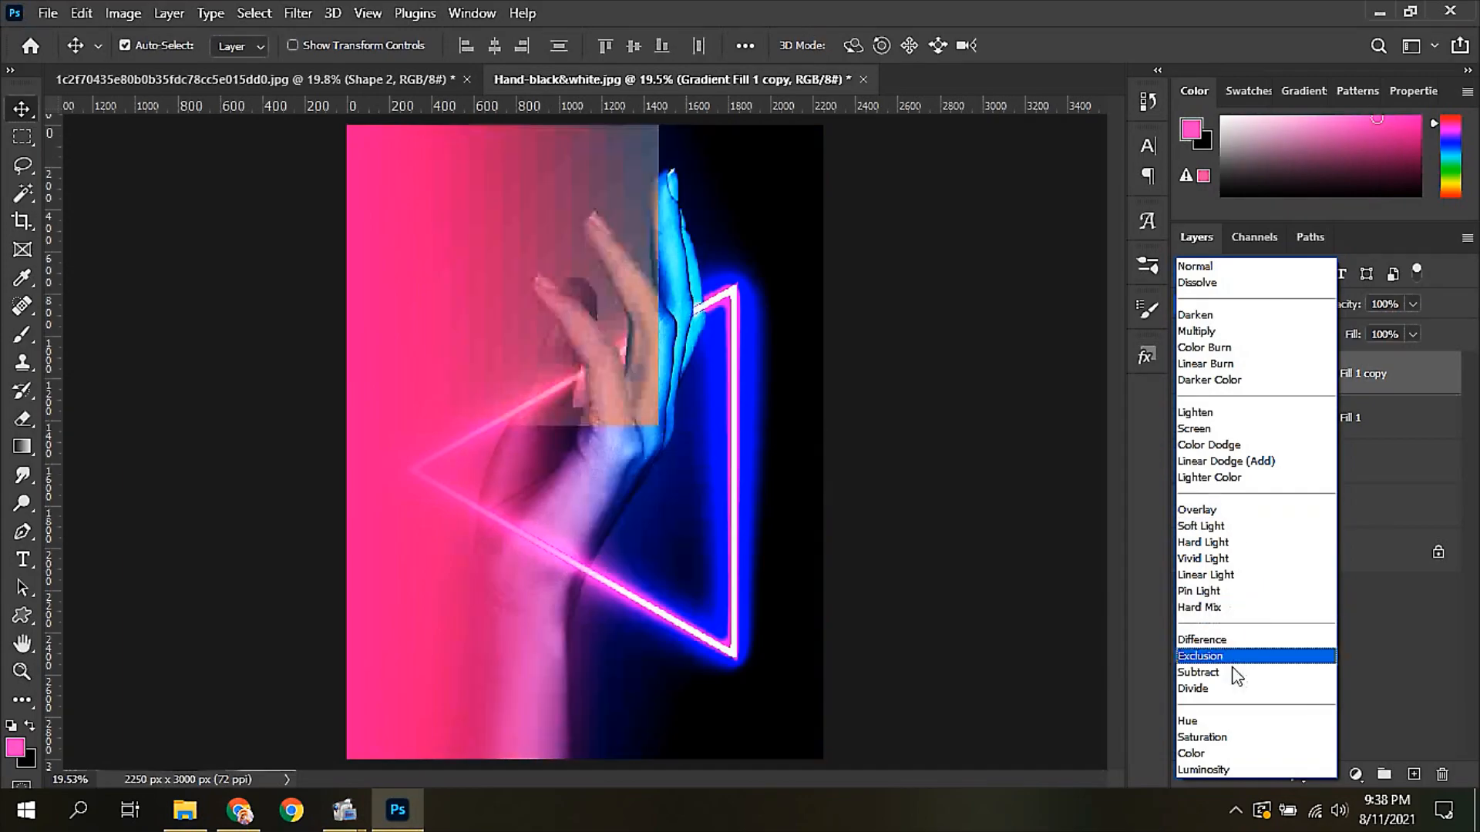
click(1213, 753)
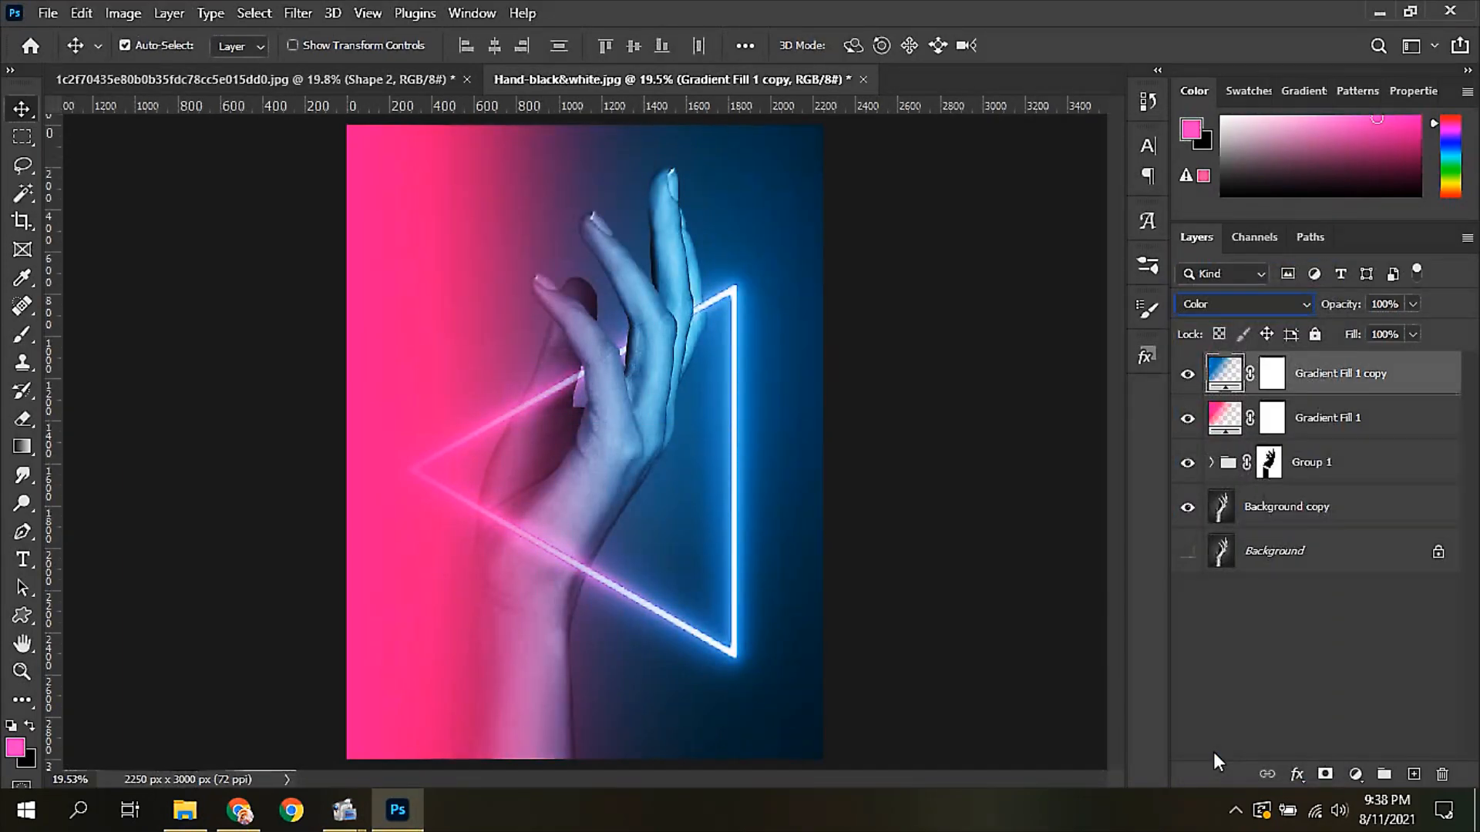
click(1311, 426)
click(1282, 302)
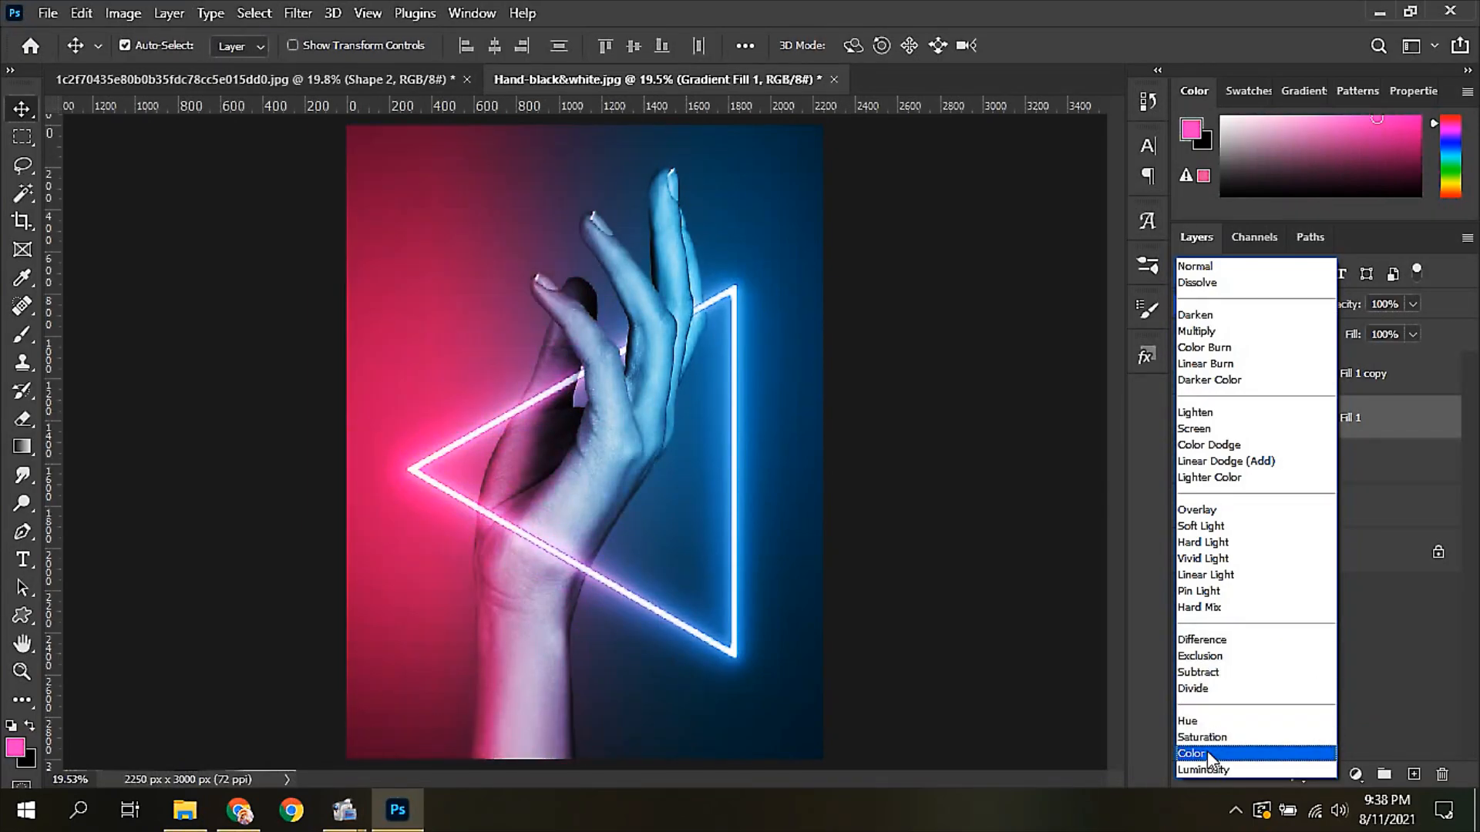
click(1207, 752)
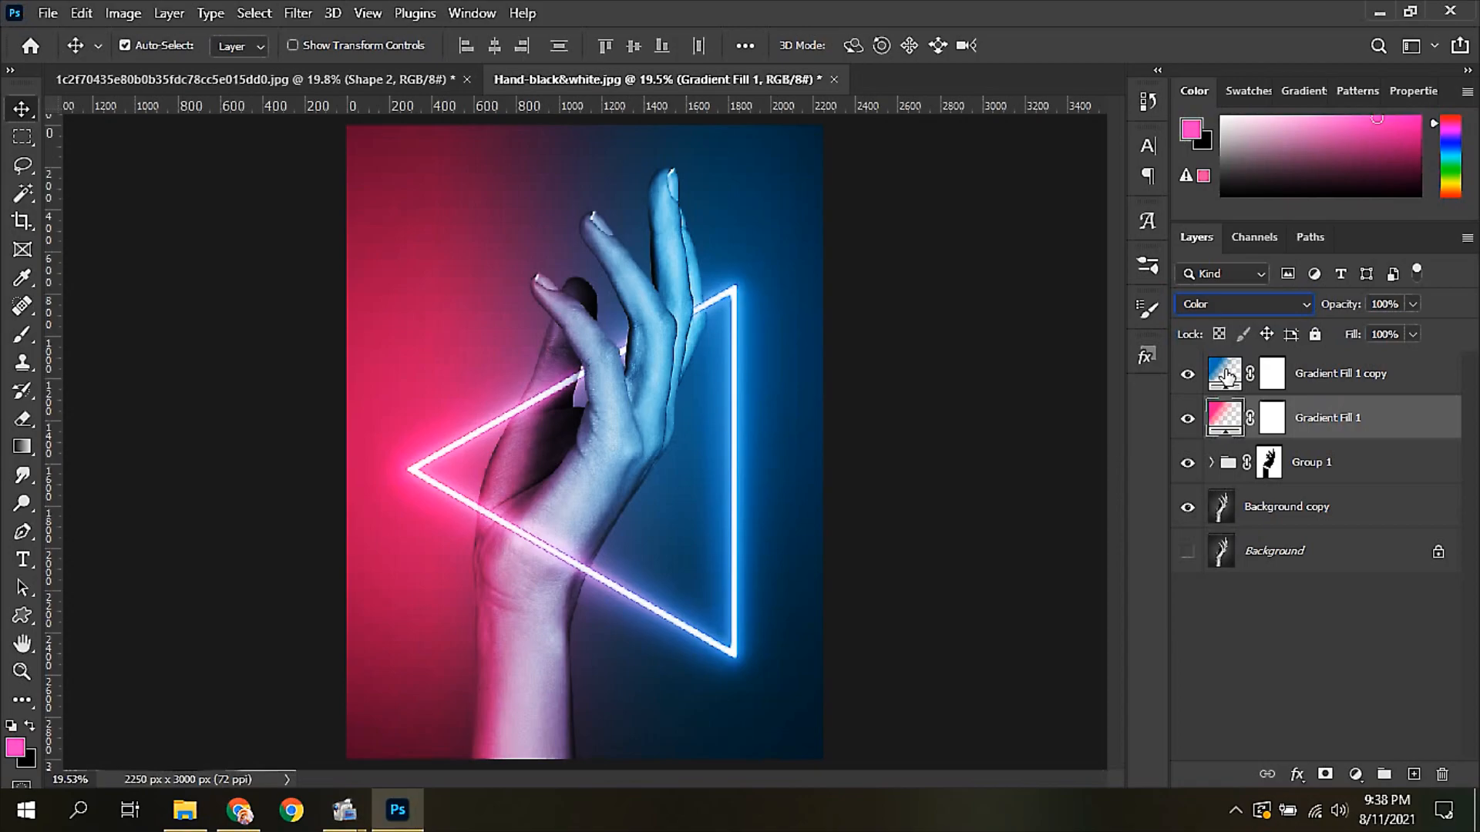
Step: Move the pink gradient's transparent opacity stop to 91% and apply the fill
double_click(1224, 419)
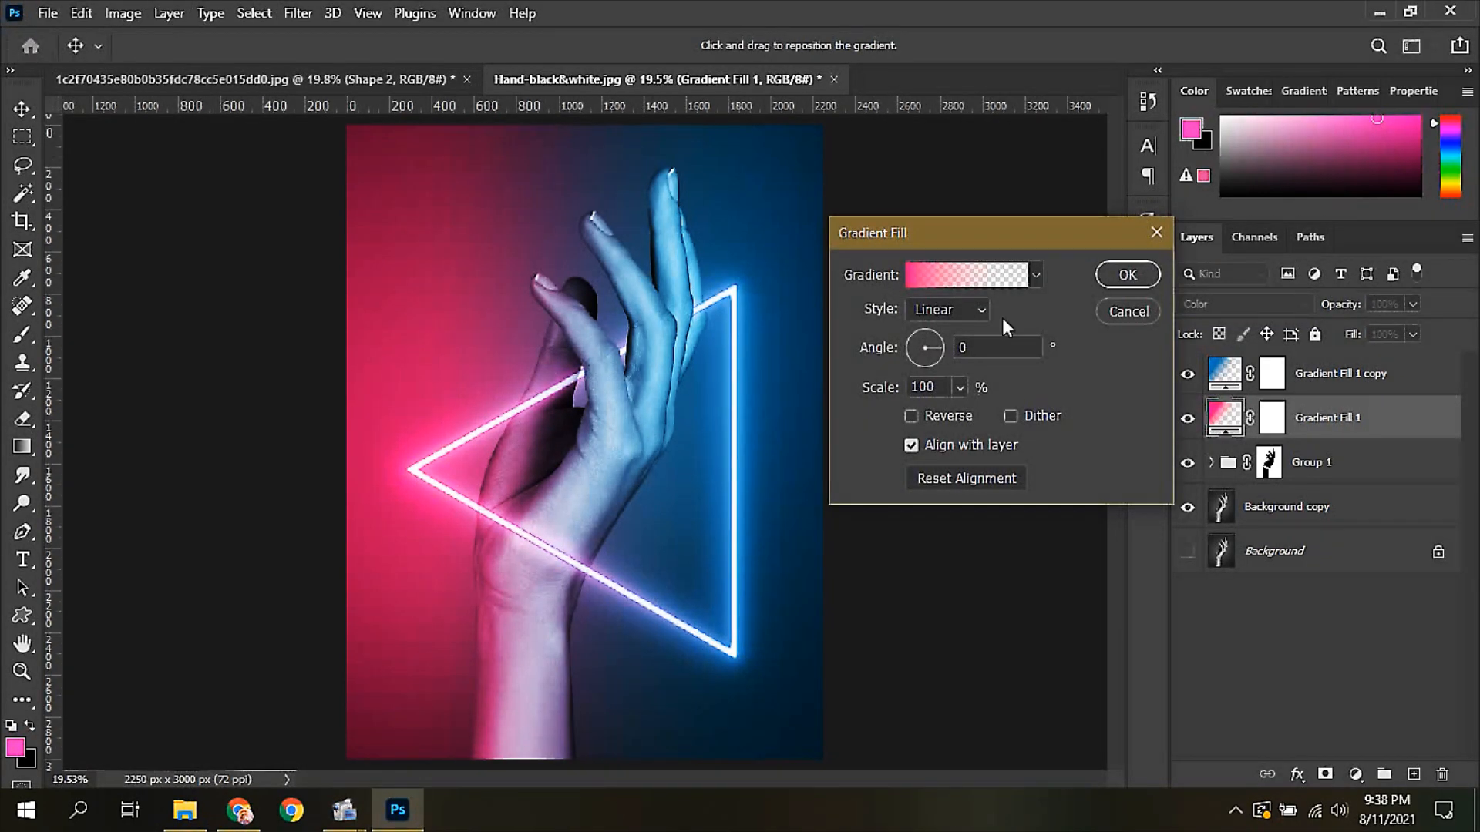
click(931, 279)
drag(1231, 440, 1287, 445)
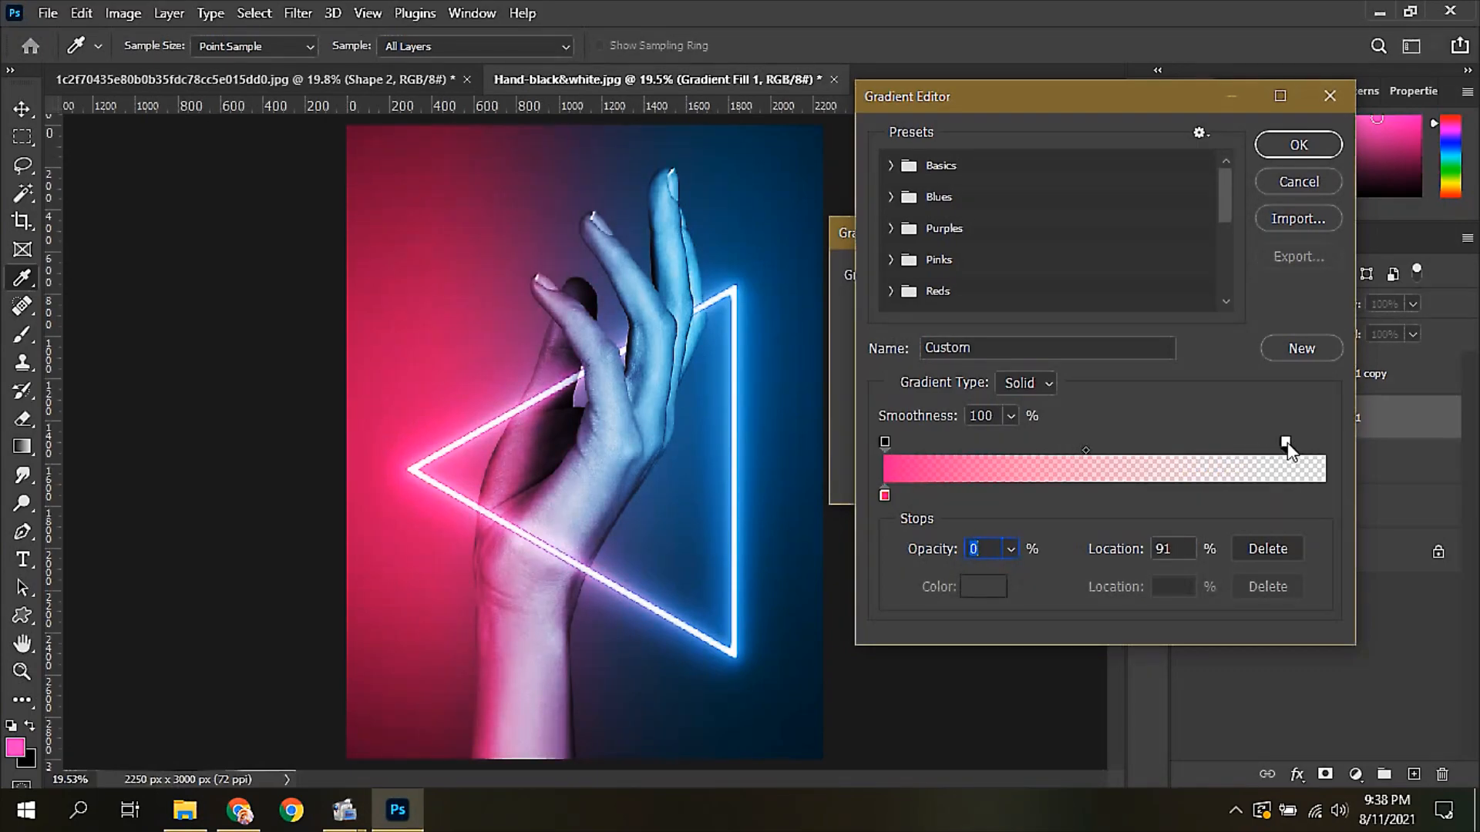
click(1274, 150)
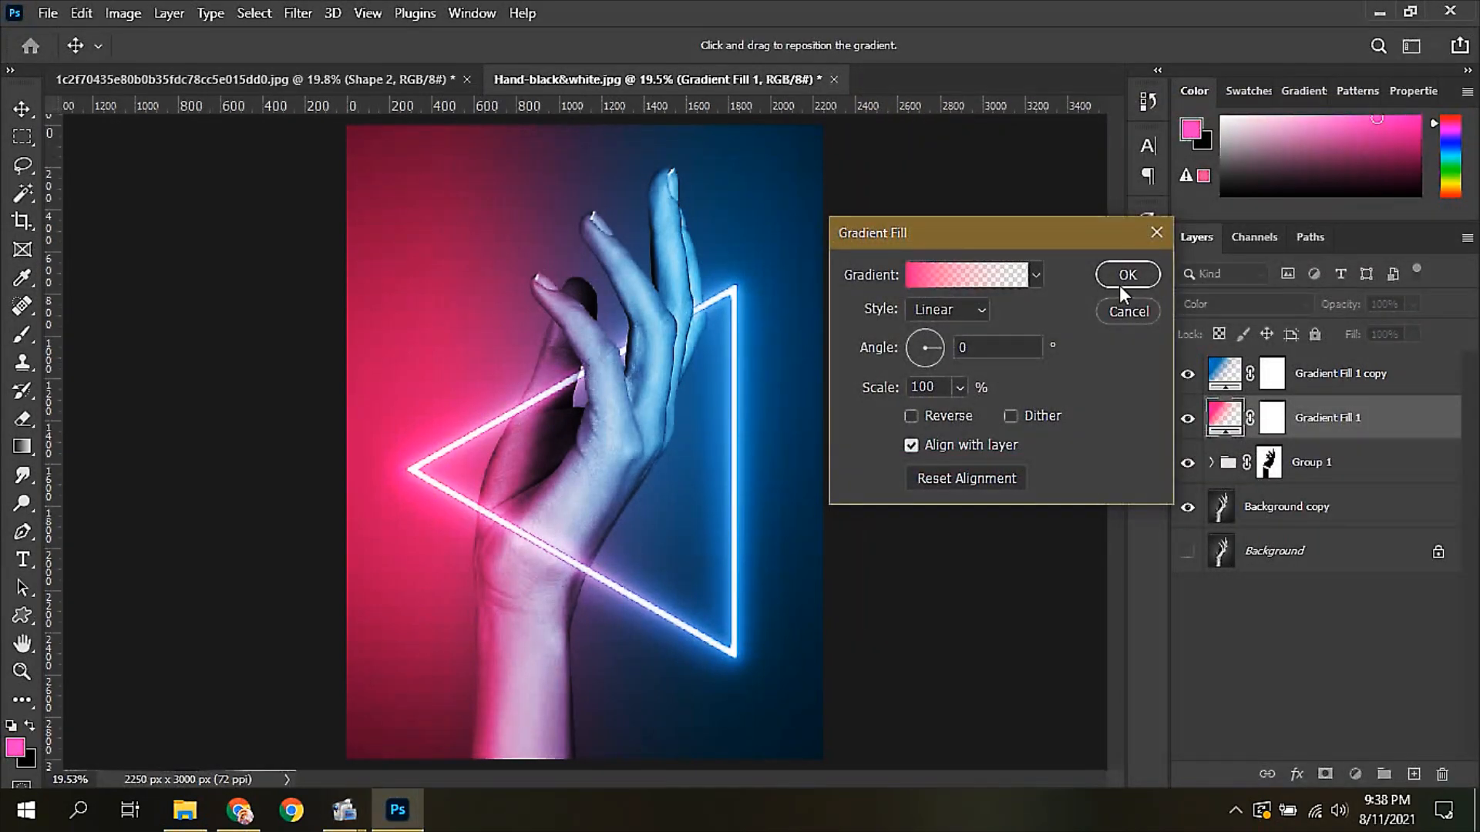
click(1118, 279)
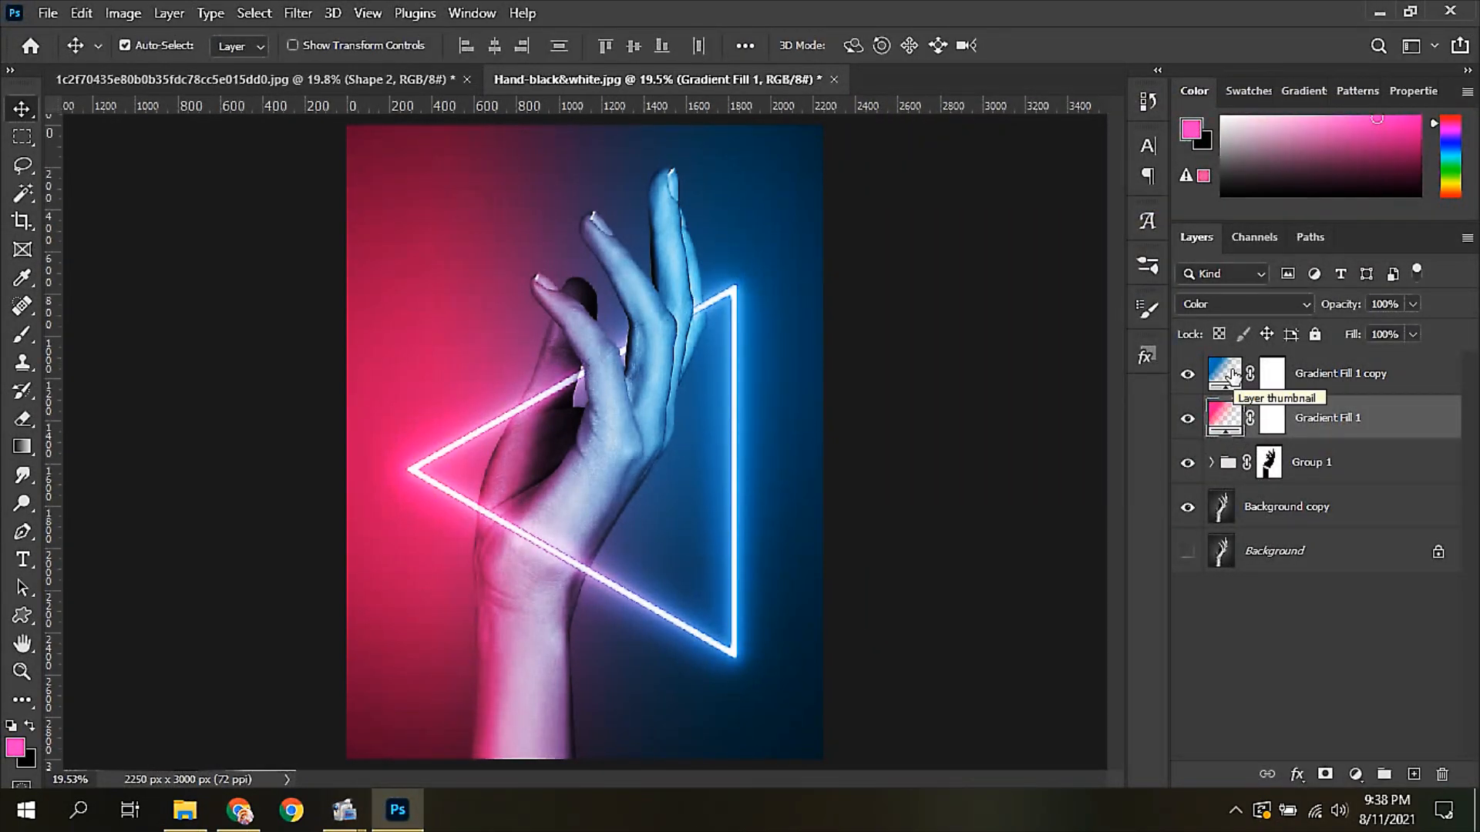
Step: Move the blue gradient's transparent opacity stop to 100% and apply the fill
double_click(1231, 375)
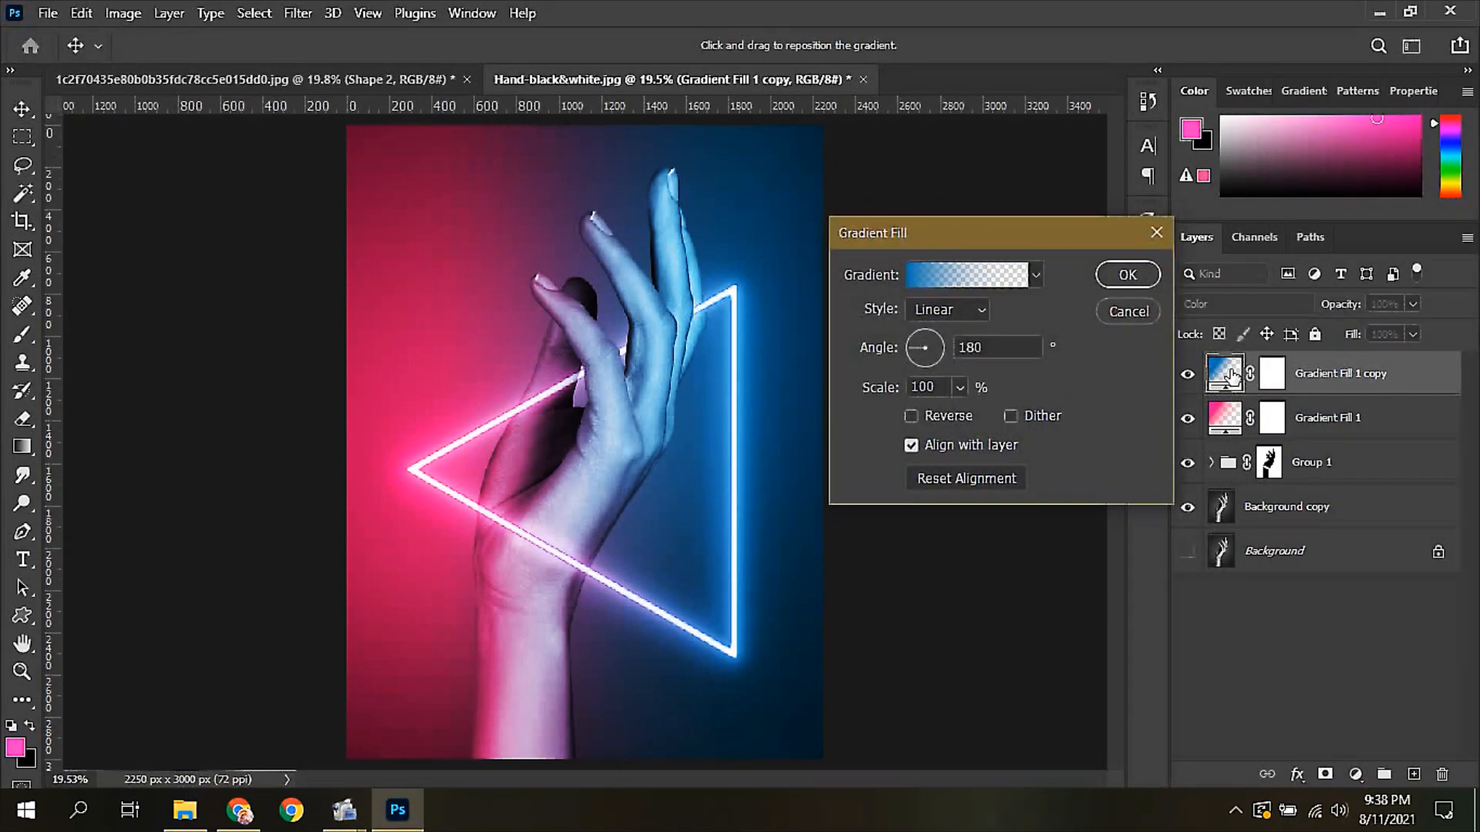
click(912, 275)
drag(1218, 442, 1347, 450)
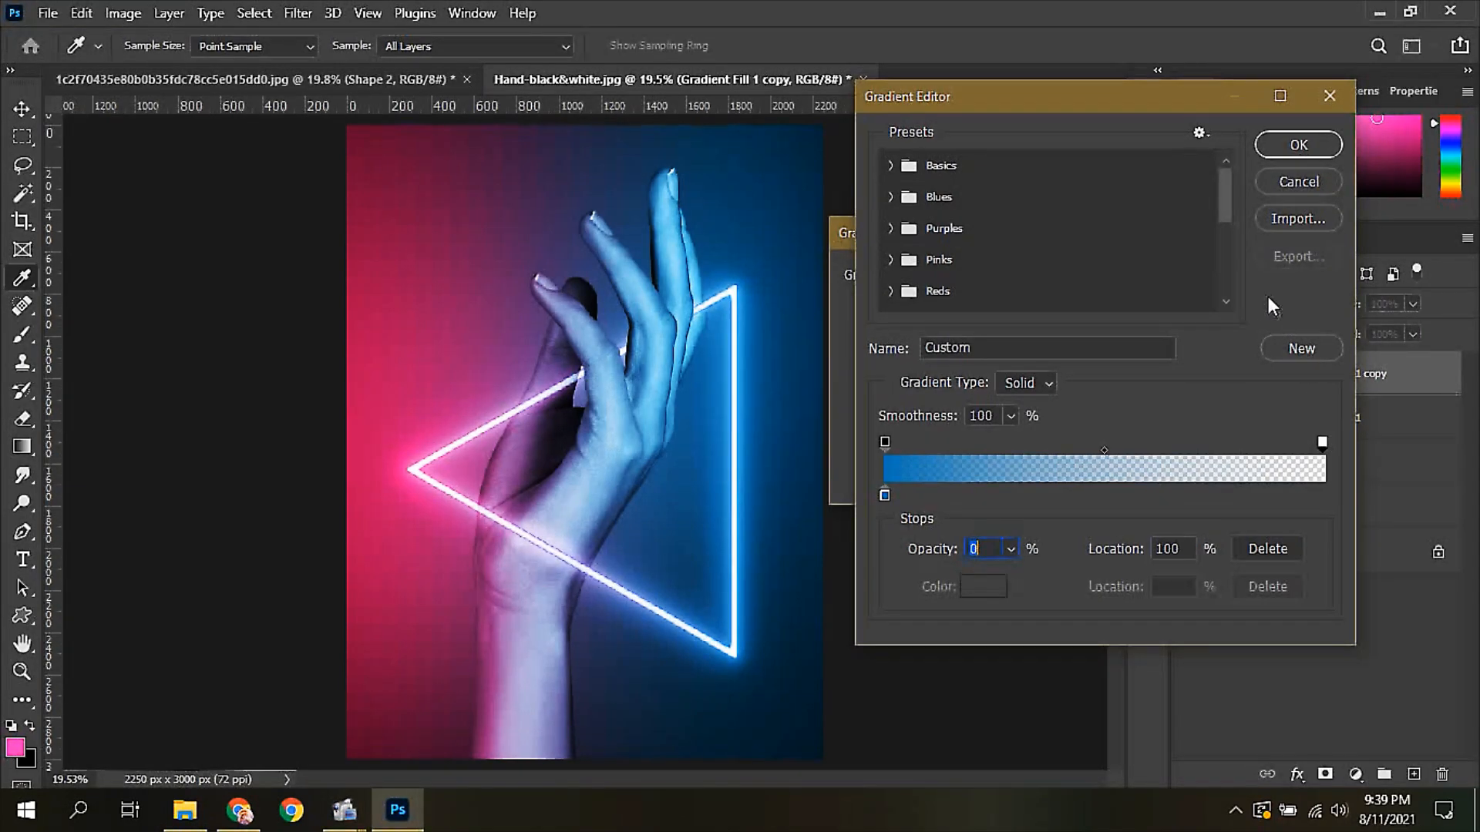
click(1270, 143)
click(1119, 282)
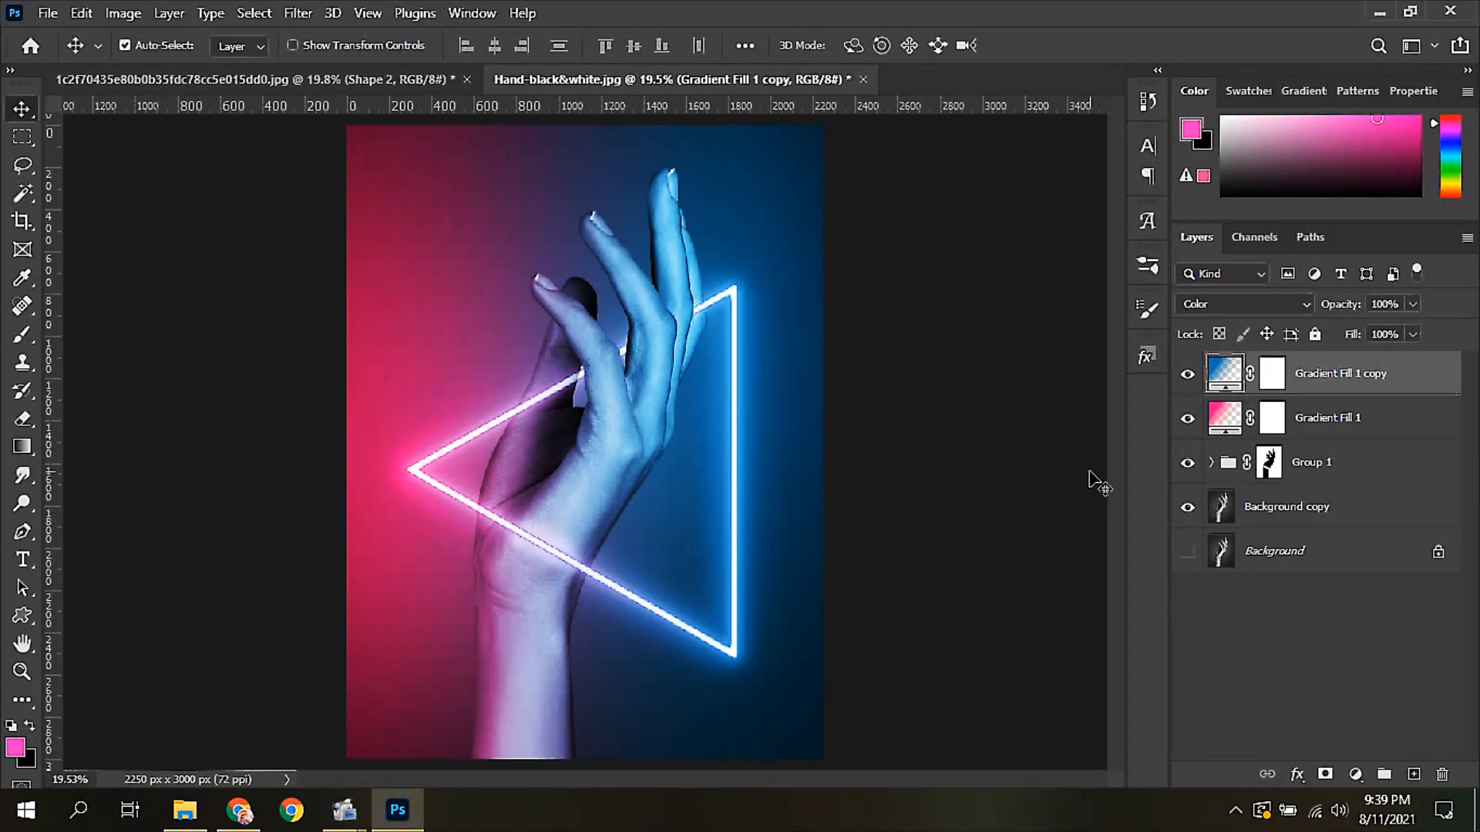
Step: Hide and reshow the triangle group to compare the colored image with and without the neon shape
click(1188, 462)
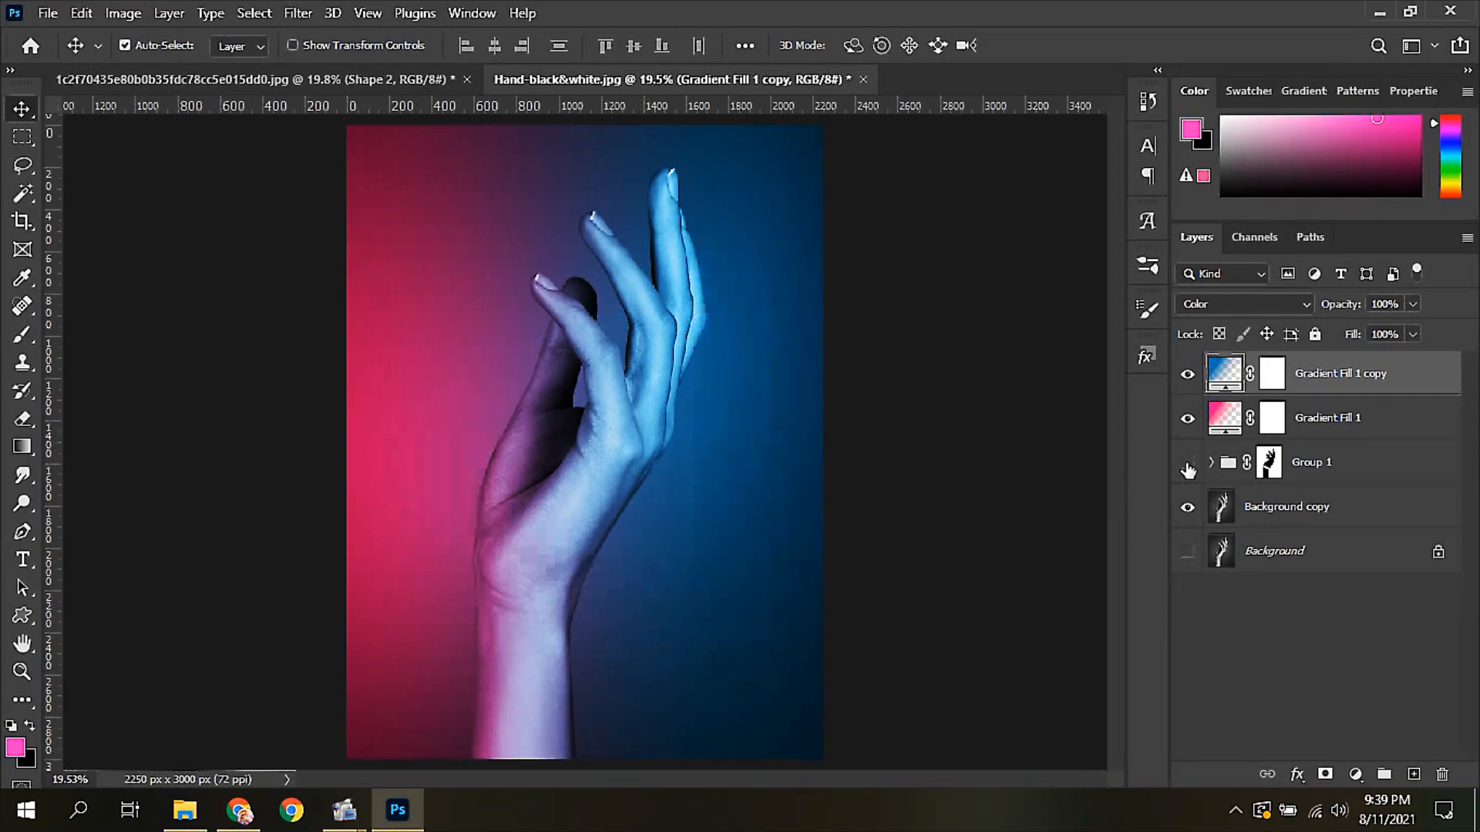
click(1188, 462)
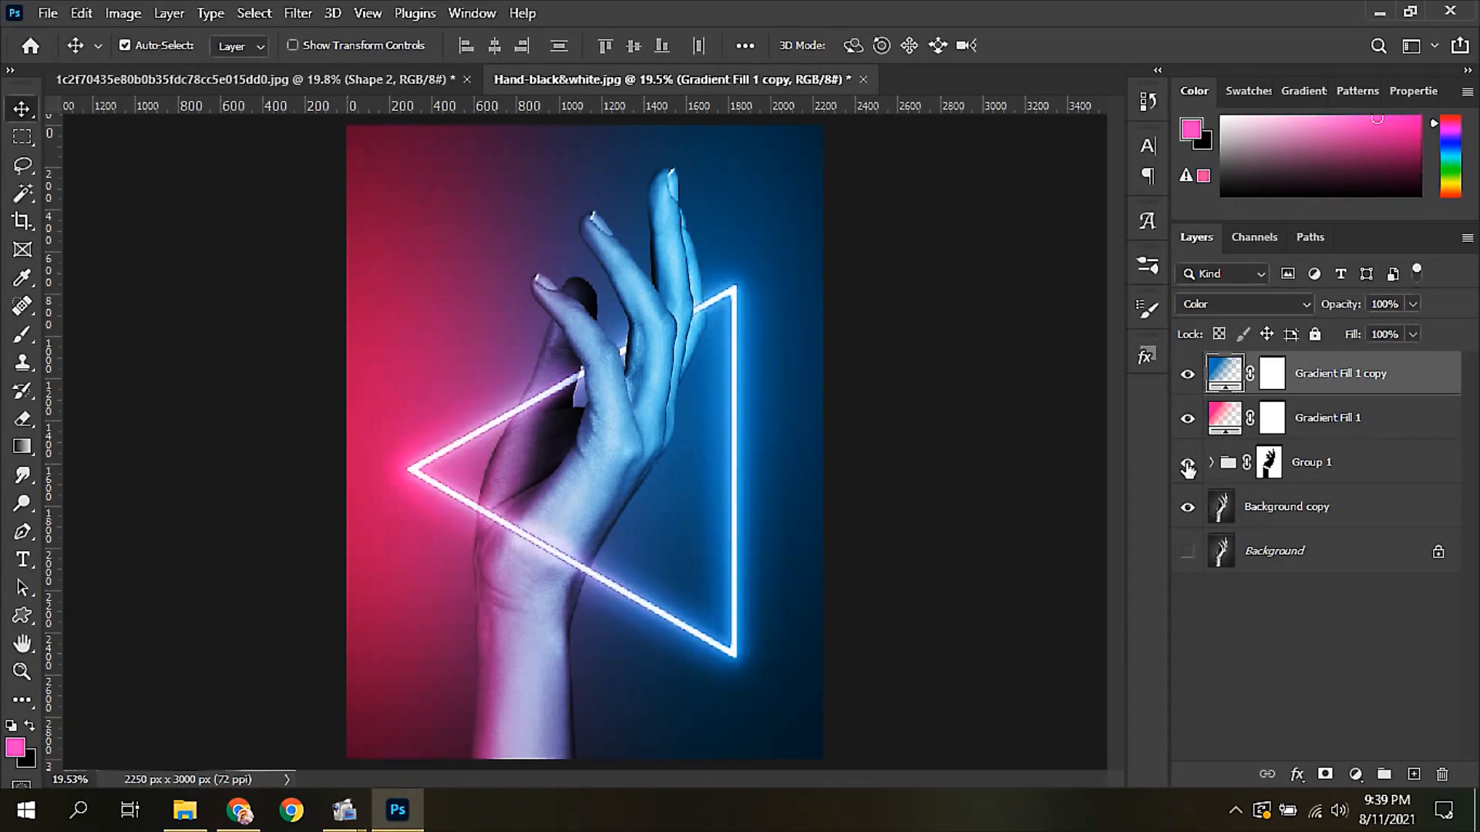